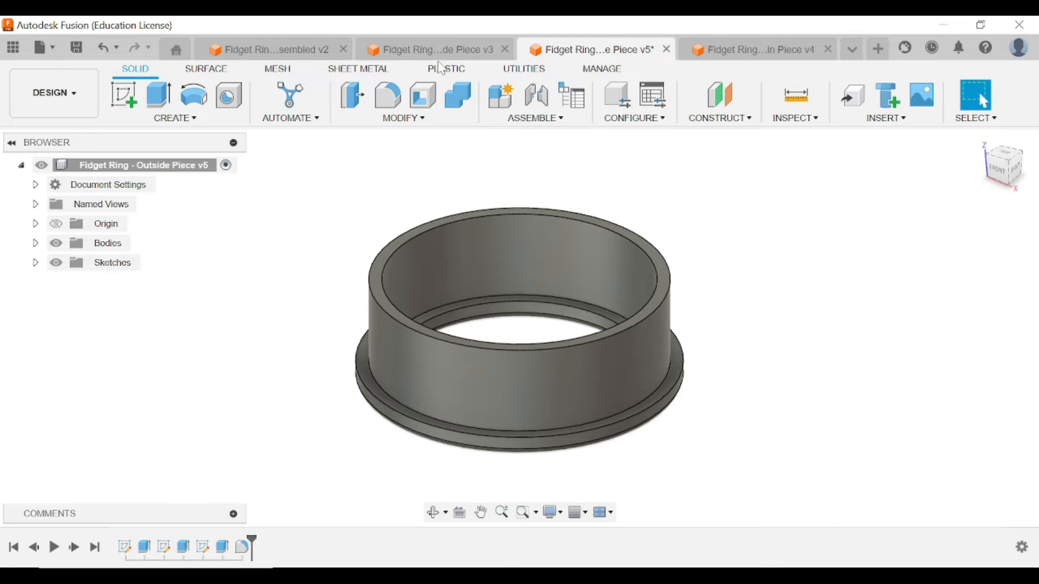
# Look over the inside piece, the spin piece and the assembled fidget ring in their open designs.
pyautogui.click(432, 51)
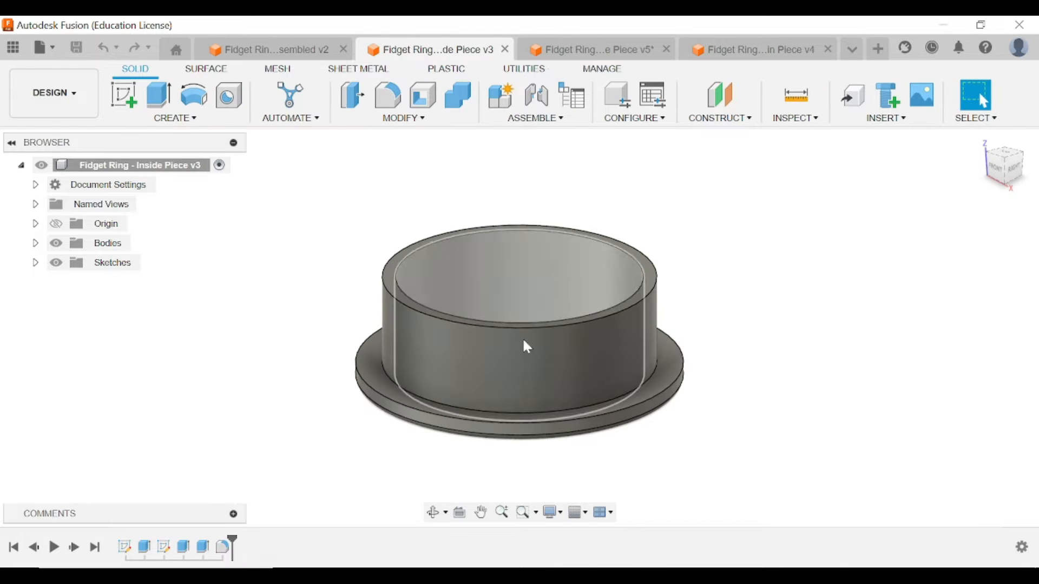
pyautogui.click(783, 54)
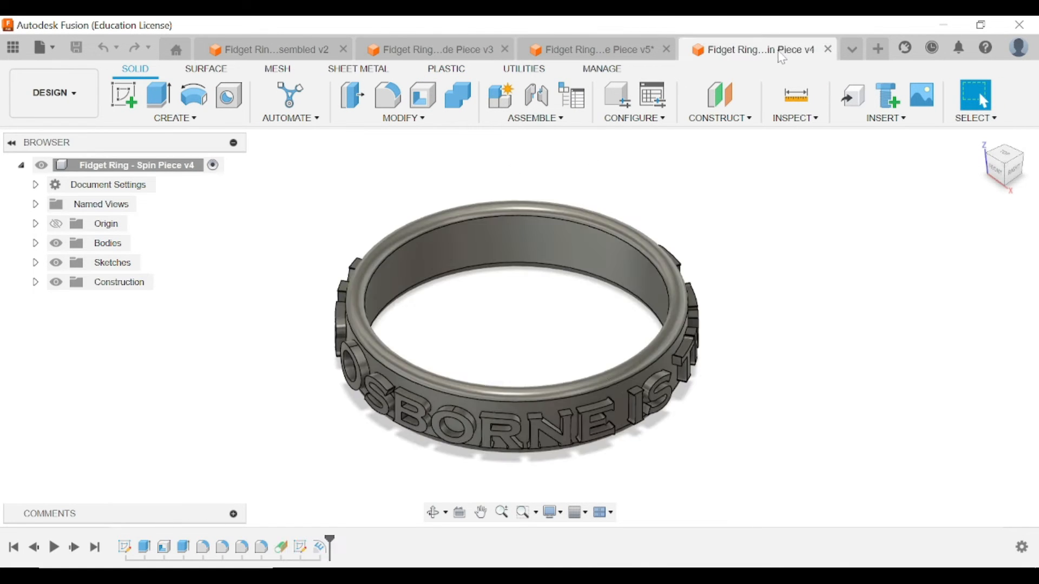
pyautogui.click(274, 59)
pyautogui.click(1003, 166)
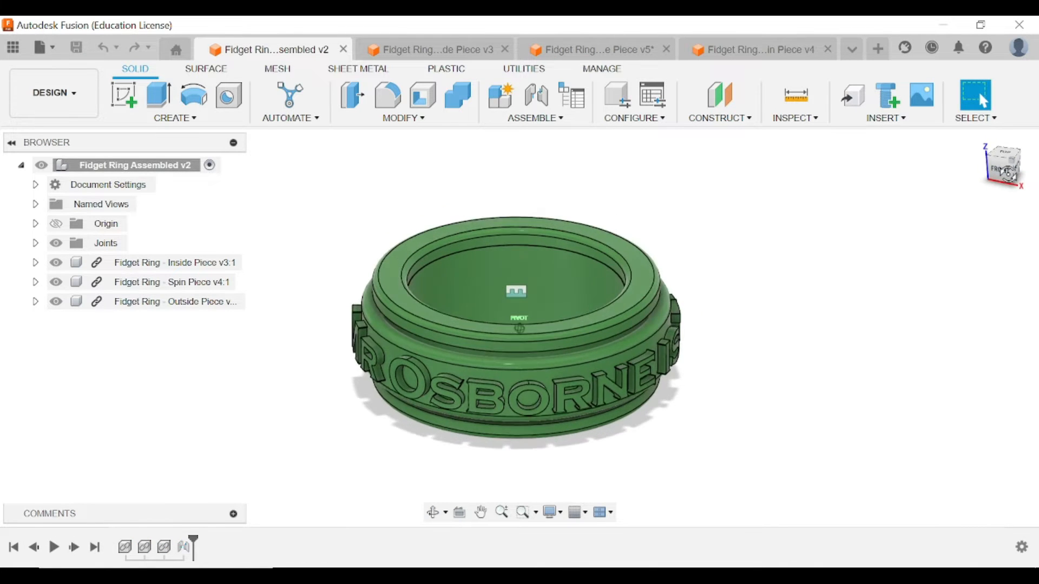
pyautogui.moveTo(1000, 175); pyautogui.dragTo(1008, 174)
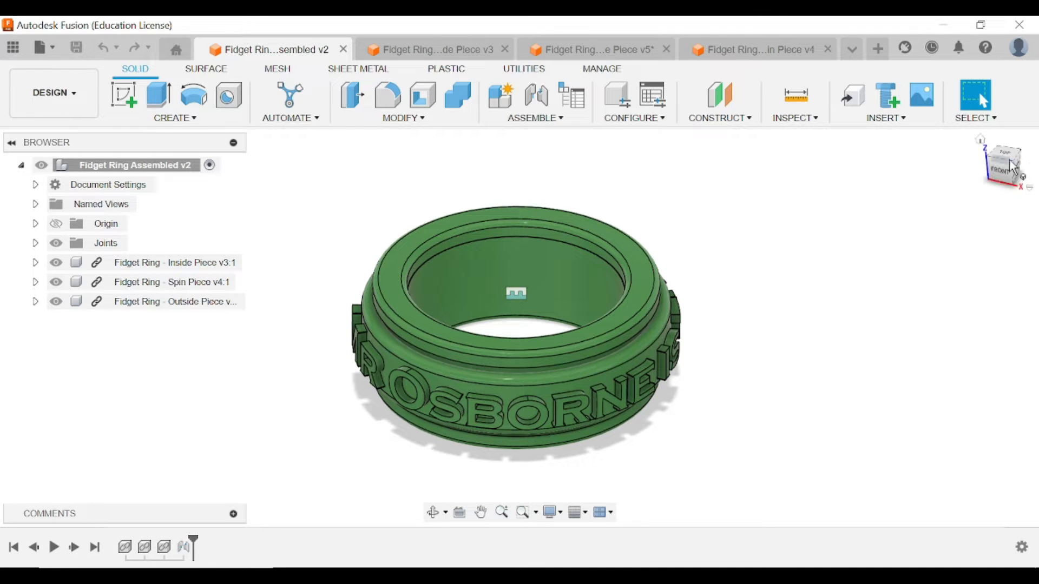
pyautogui.moveTo(1002, 169); pyautogui.dragTo(1000, 161)
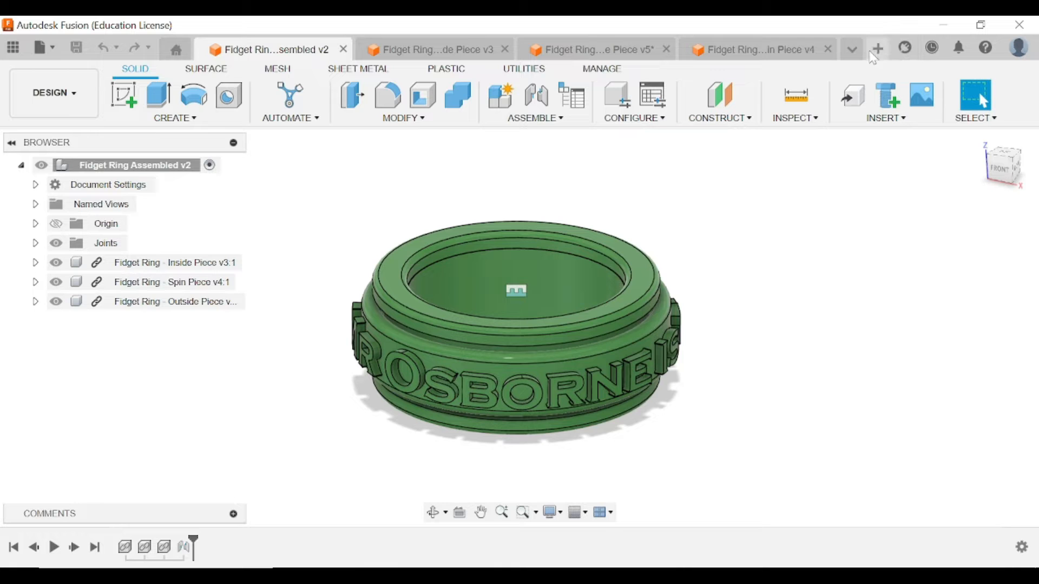
# Create a new blank design and close the extra untitled design.
pyautogui.click(42, 48)
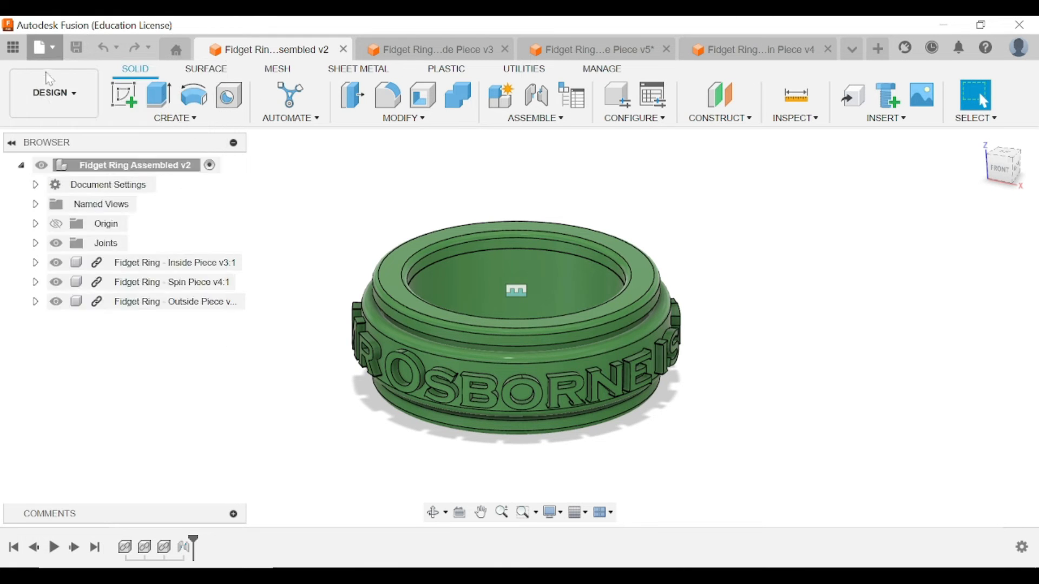
pyautogui.click(50, 72)
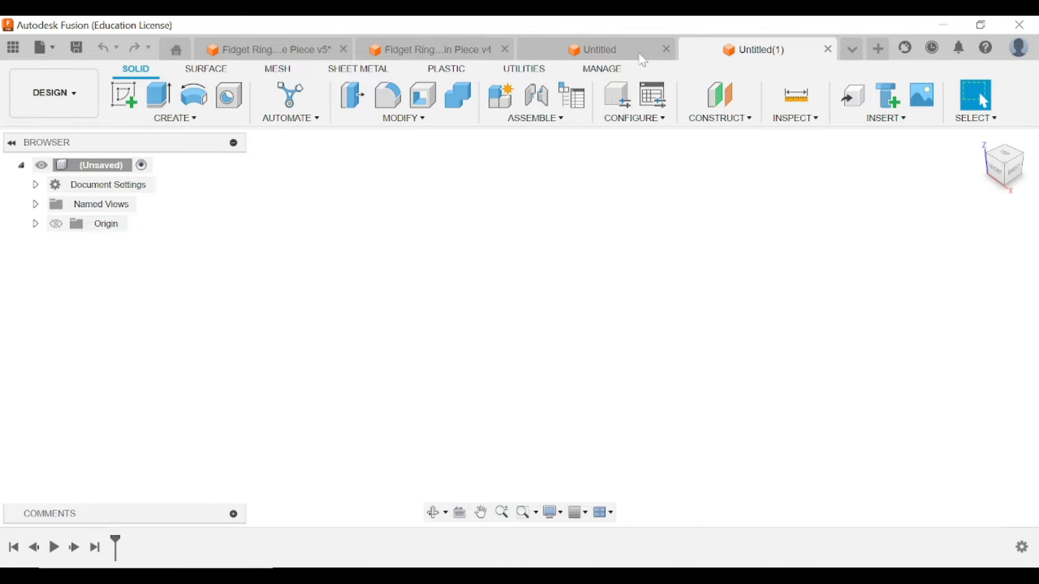
pyautogui.click(669, 50)
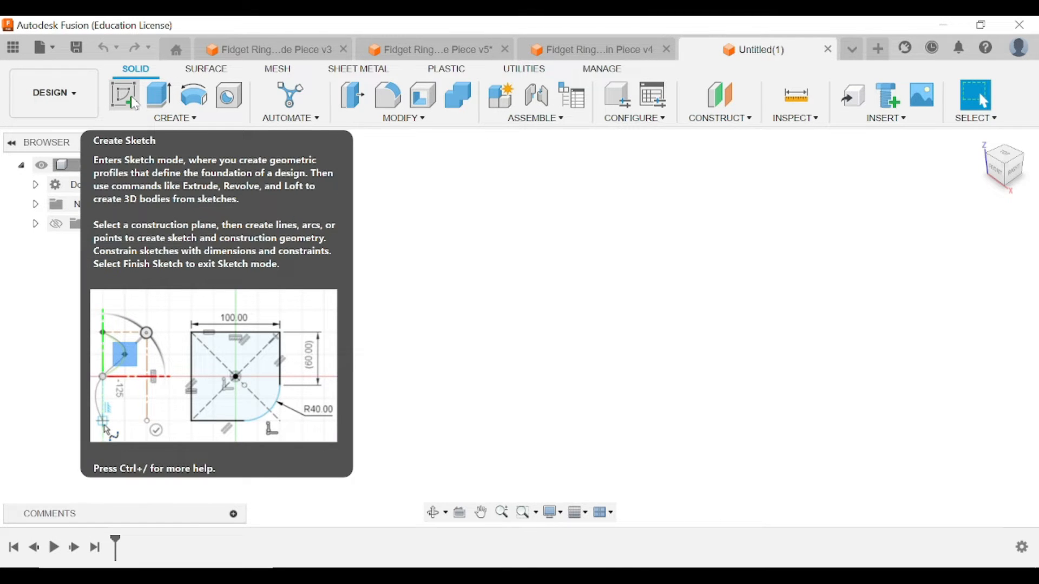
# Sketch a 25 mm diameter circle centred on the origin on the horizontal plane.
pyautogui.click(134, 104)
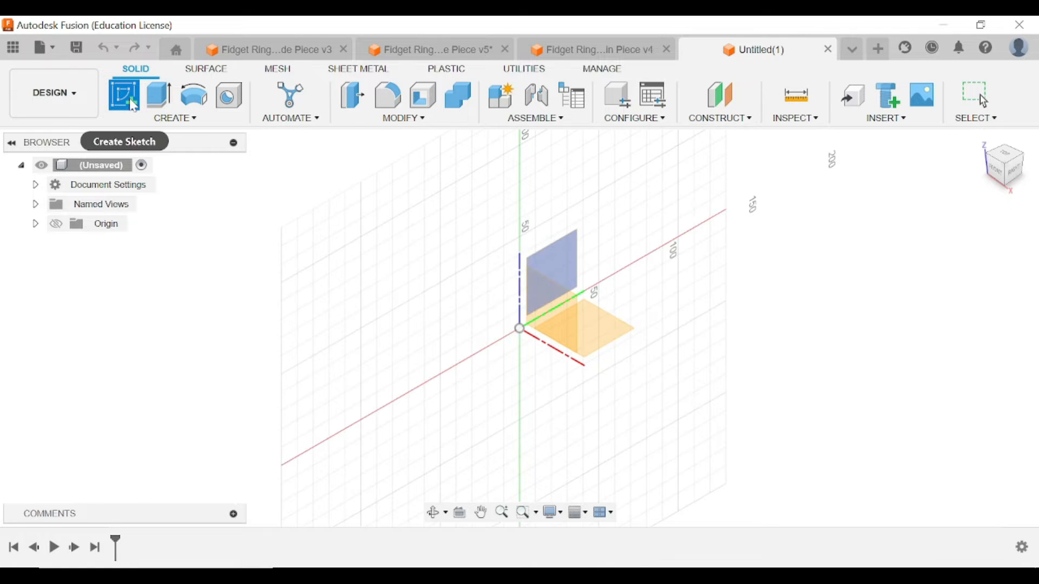
pyautogui.click(130, 96)
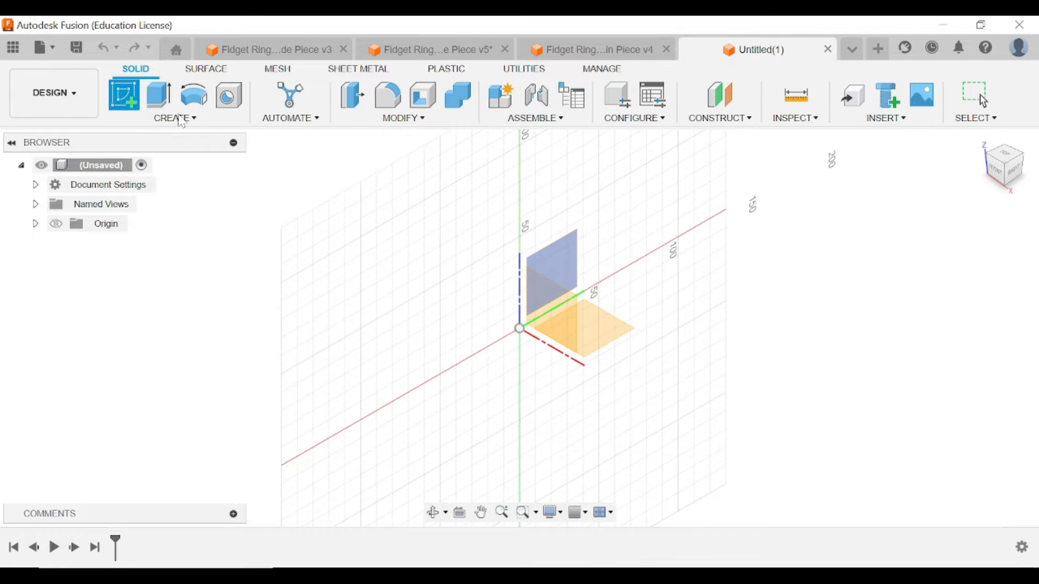
pyautogui.click(617, 338)
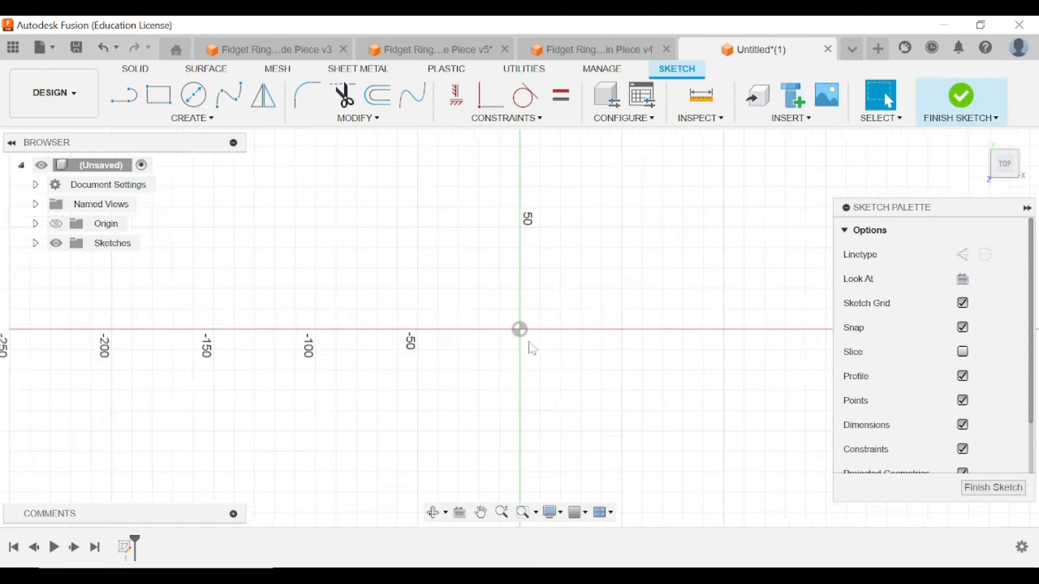
pyautogui.scroll(1, 549, 333)
pyautogui.click(198, 104)
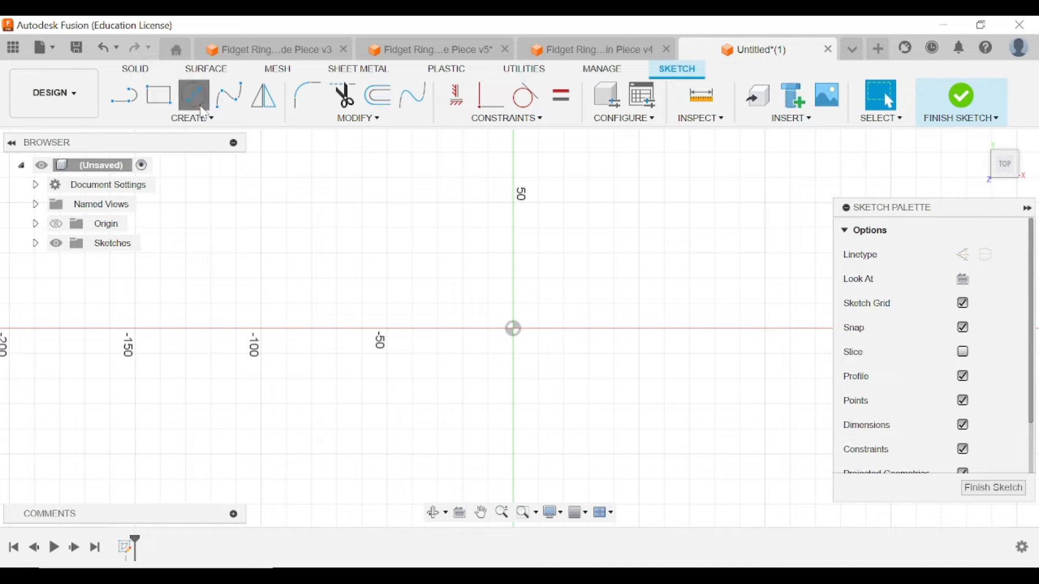
pyautogui.click(514, 330)
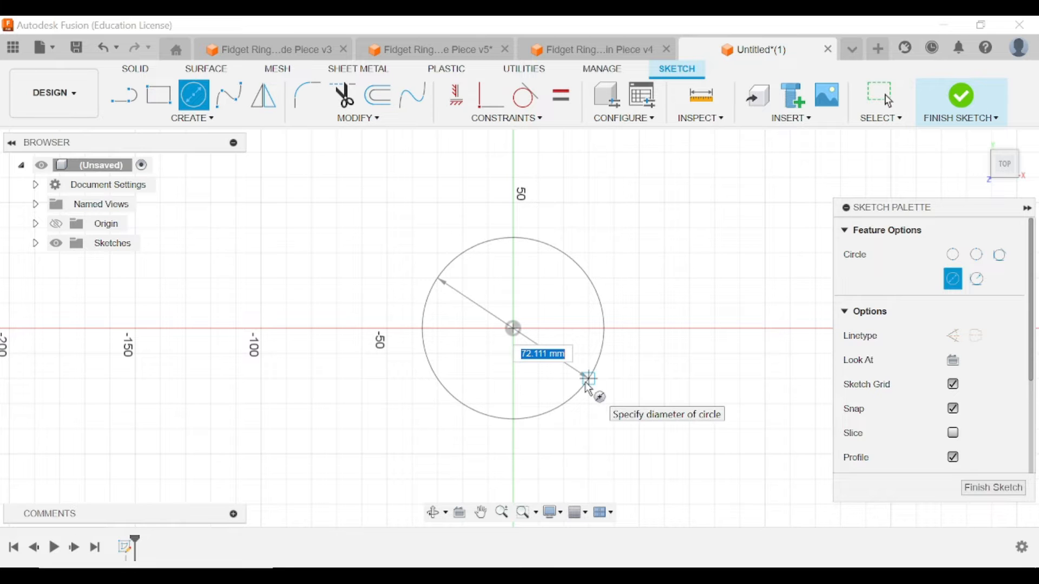
pyautogui.press('Return')
pyautogui.press('Escape')
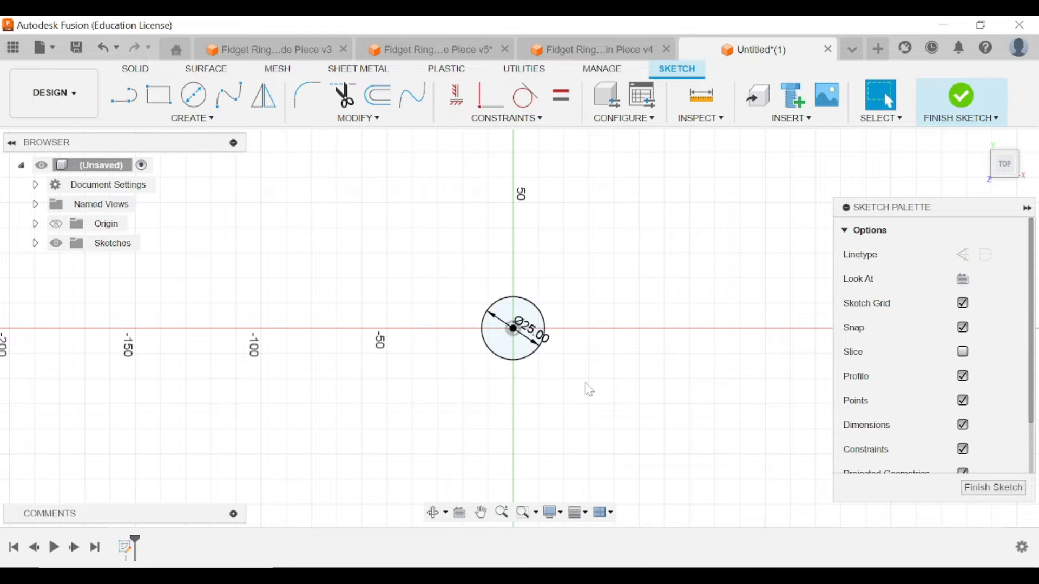
# Move the 25 mm diameter dimension outside the circle and finish the sketch.
pyautogui.scroll(-3, 487, 305)
pyautogui.scroll(5, 548, 346)
pyautogui.moveTo(511, 303); pyautogui.dragTo(575, 218)
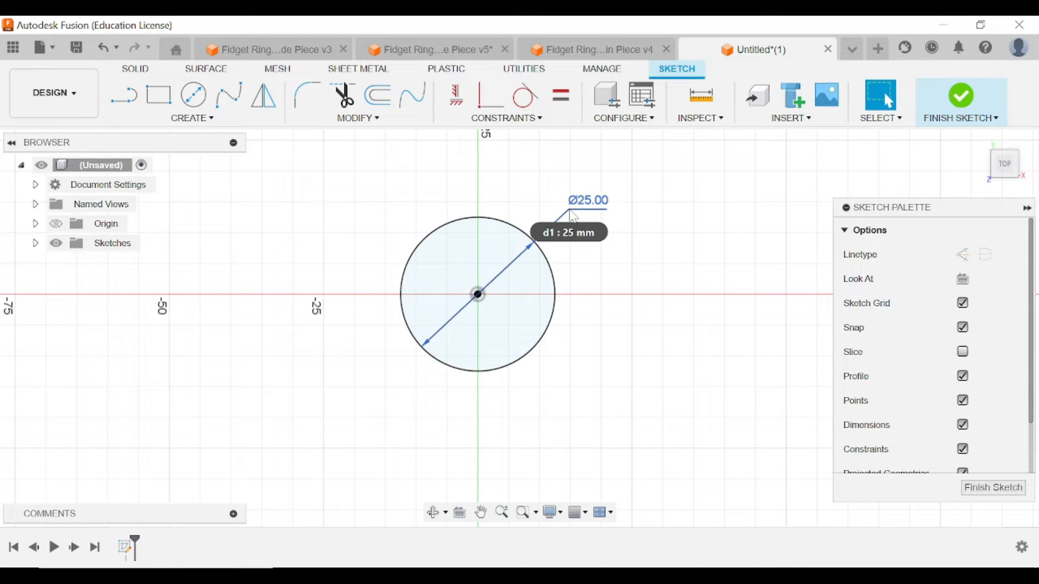
pyautogui.press('Return')
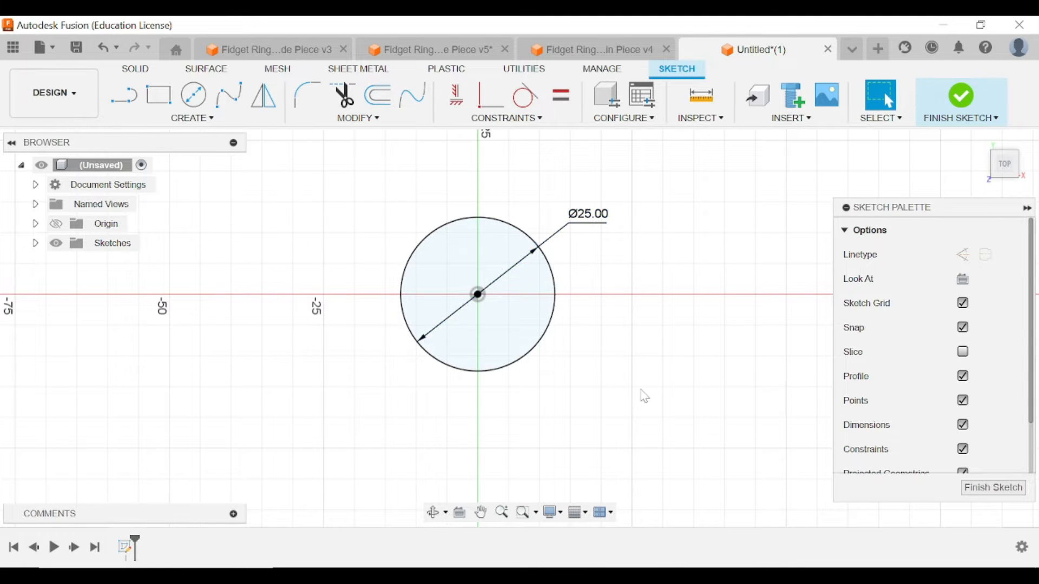
pyautogui.rightClick(605, 333)
pyautogui.press('Escape')
pyautogui.click(966, 101)
# Extrude the circle profile 1.5 mm as a new body.
pyautogui.moveTo(1006, 161); pyautogui.dragTo(1007, 108)
pyautogui.scroll(1, 543, 258)
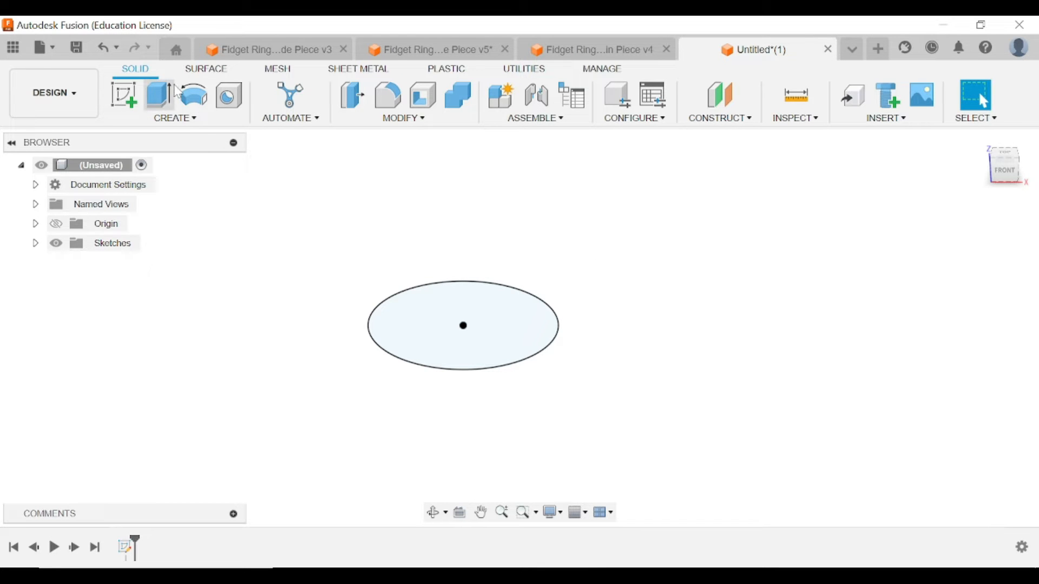
pyautogui.click(160, 100)
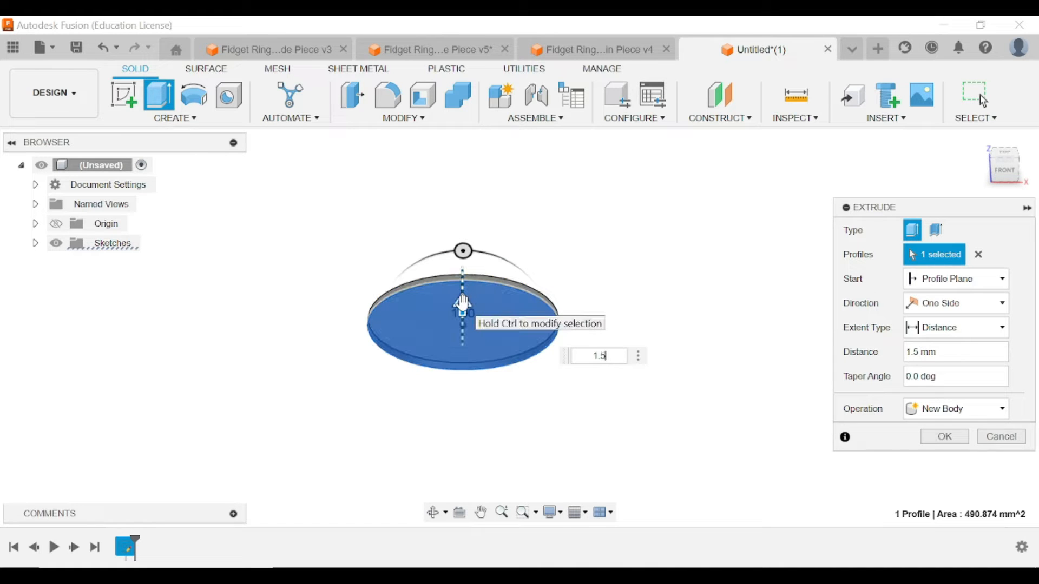
pyautogui.press('Return')
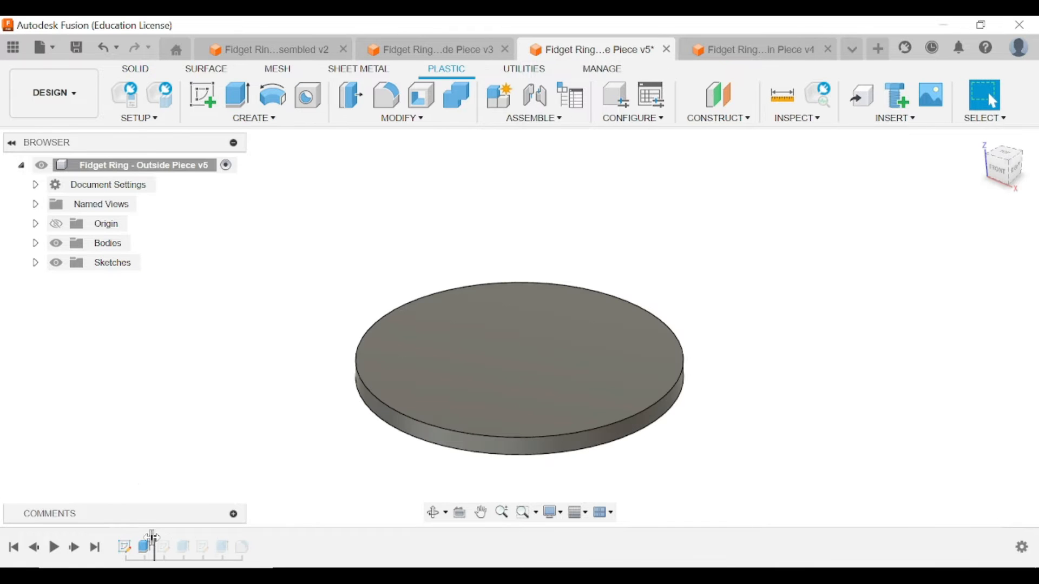
# Roll the Outside Piece timeline forward to its end and examine the raised wall and flange of the finished part.
pyautogui.moveTo(154, 538); pyautogui.dragTo(255, 538)
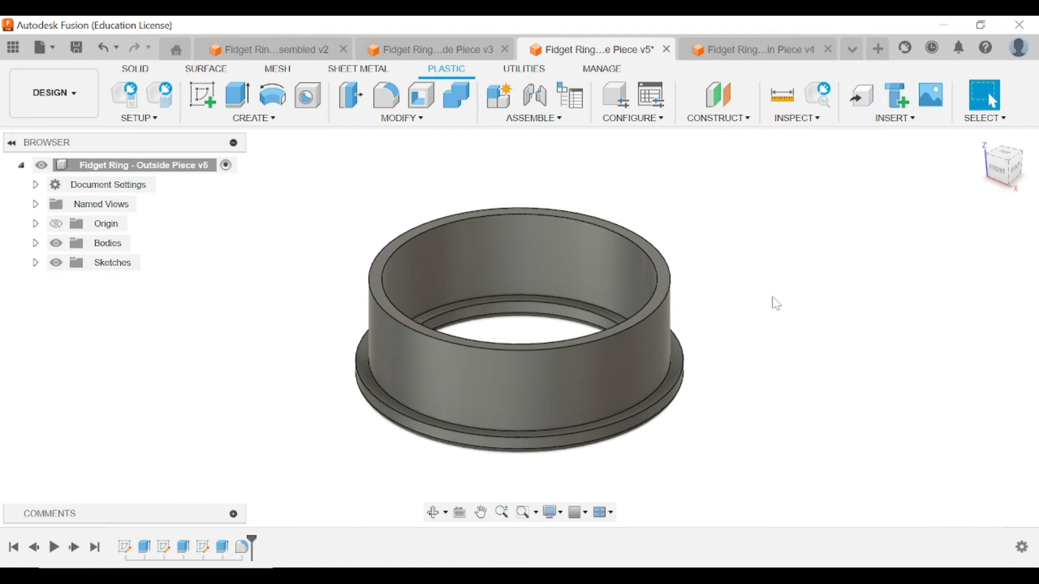
pyautogui.moveTo(1005, 163)
pyautogui.mouseDown()
pyautogui.moveTo(1001, 172)
pyautogui.moveTo(1011, 151)
pyautogui.moveTo(1013, 194)
pyautogui.mouseUp()
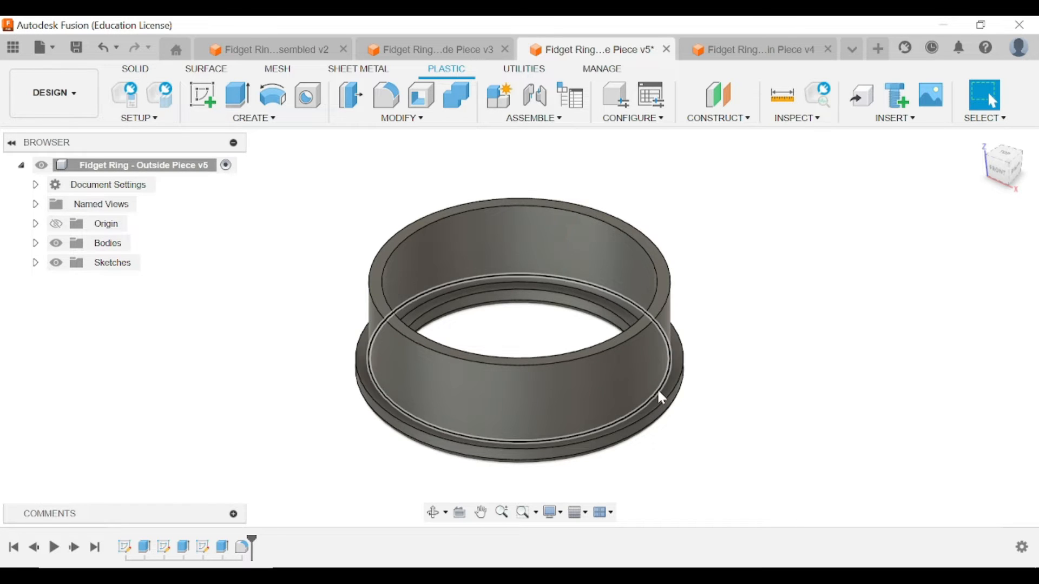
pyautogui.scroll(-3, 657, 389)
pyautogui.scroll(3, 639, 388)
pyautogui.scroll(5, 638, 389)
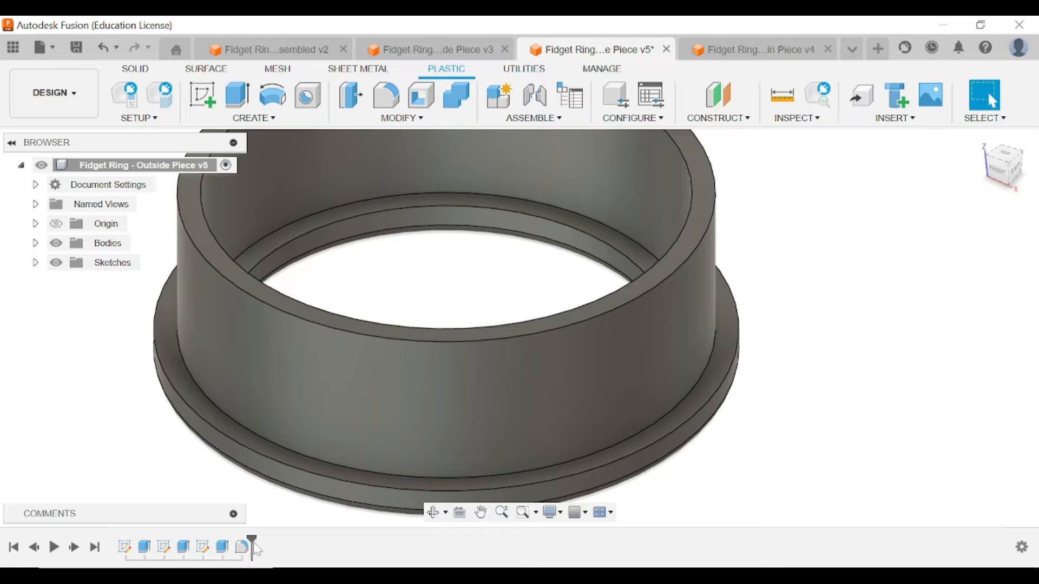
# Roll the Outside Piece timeline back to just after its second sketch and open that sketch to check its circle diameters.
pyautogui.moveTo(253, 541)
pyautogui.mouseDown()
pyautogui.moveTo(145, 541)
pyautogui.moveTo(157, 544)
pyautogui.mouseUp()
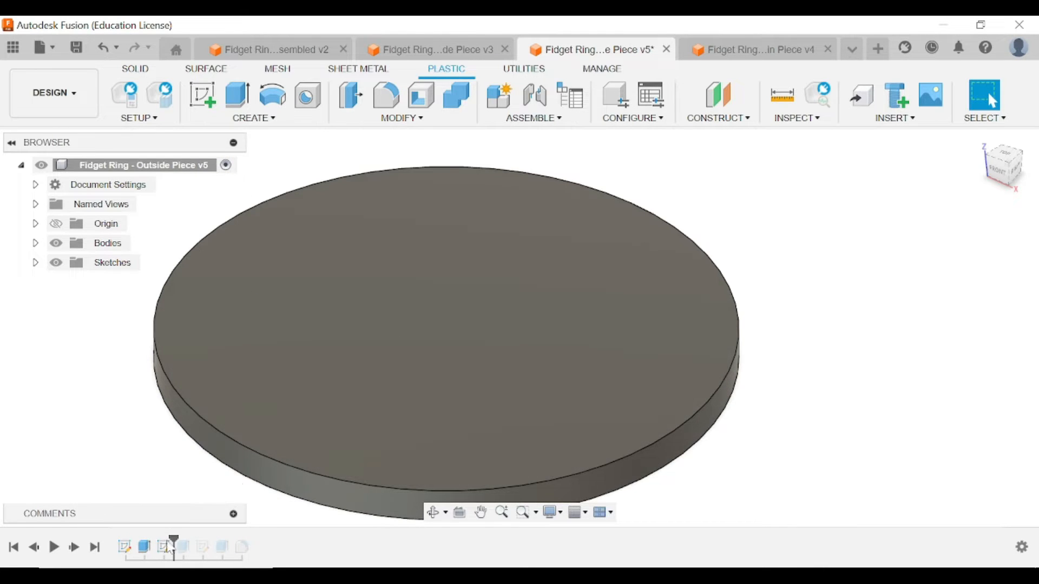
pyautogui.rightClick(166, 549)
pyautogui.click(227, 372)
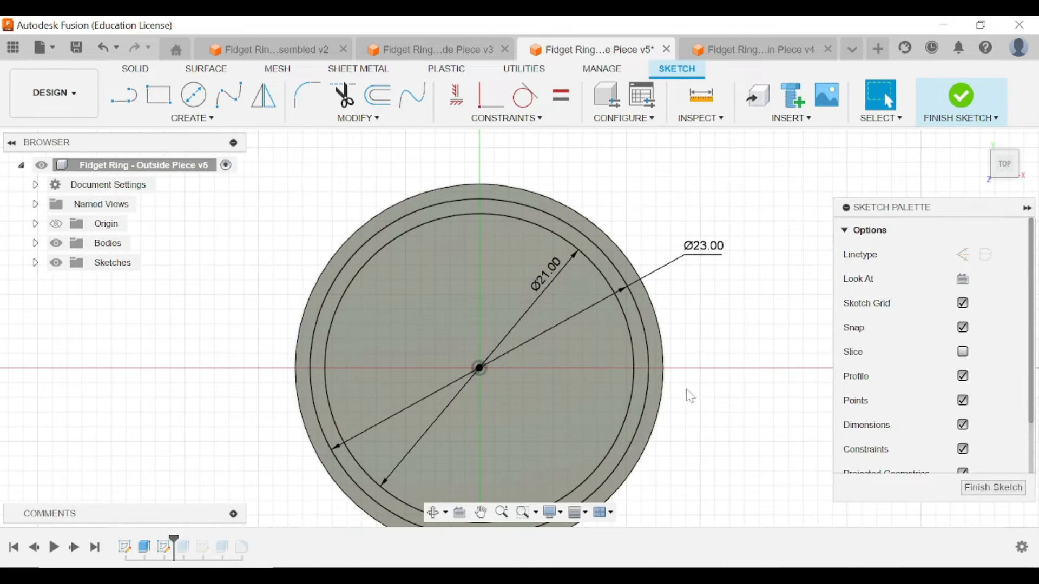
# Return to the untitled design and start a sketch on the disc's upper face.
pyautogui.click(852, 49)
pyautogui.click(790, 151)
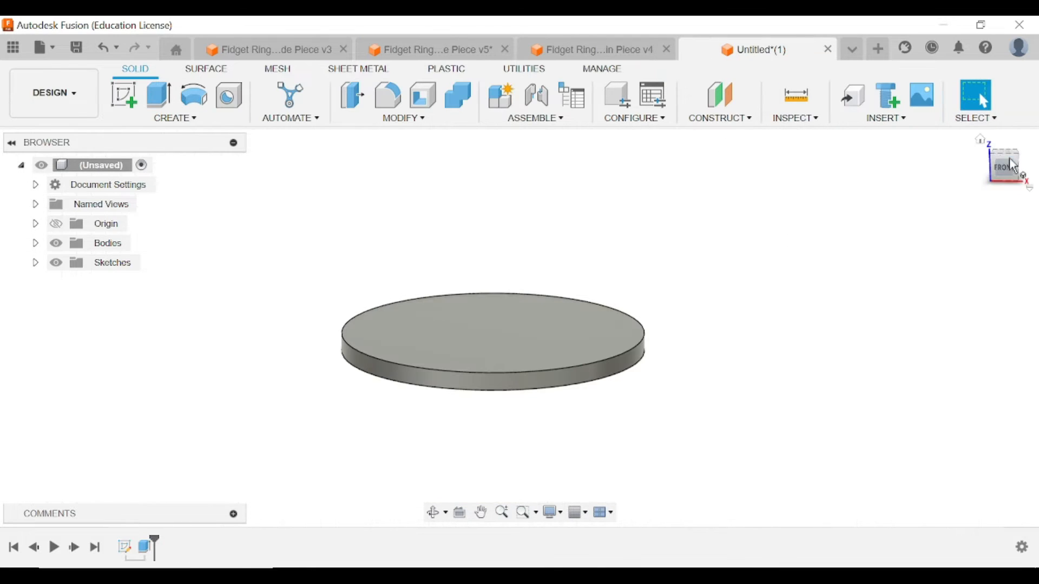
pyautogui.click(1001, 158)
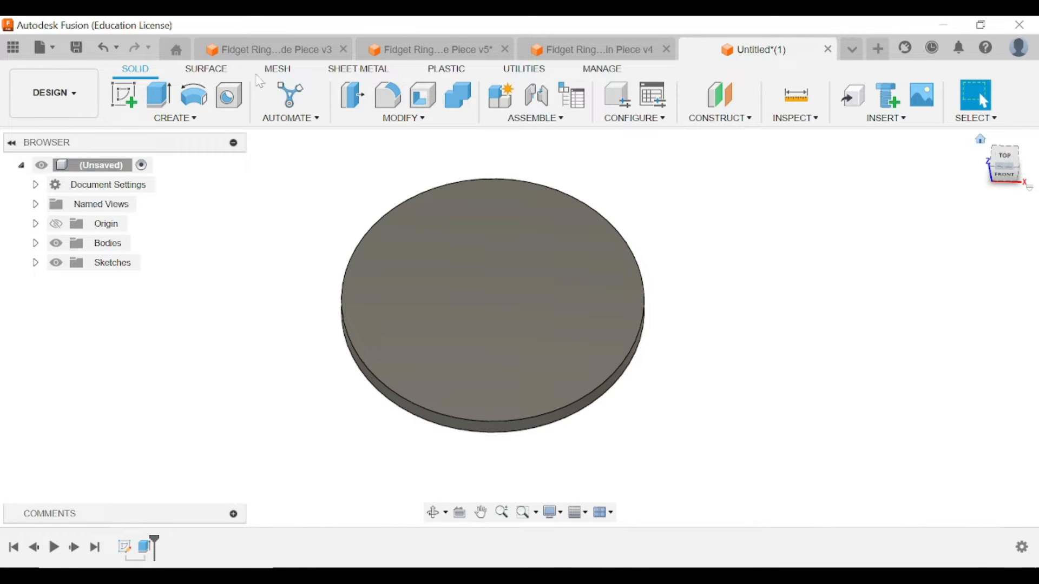
pyautogui.click(124, 95)
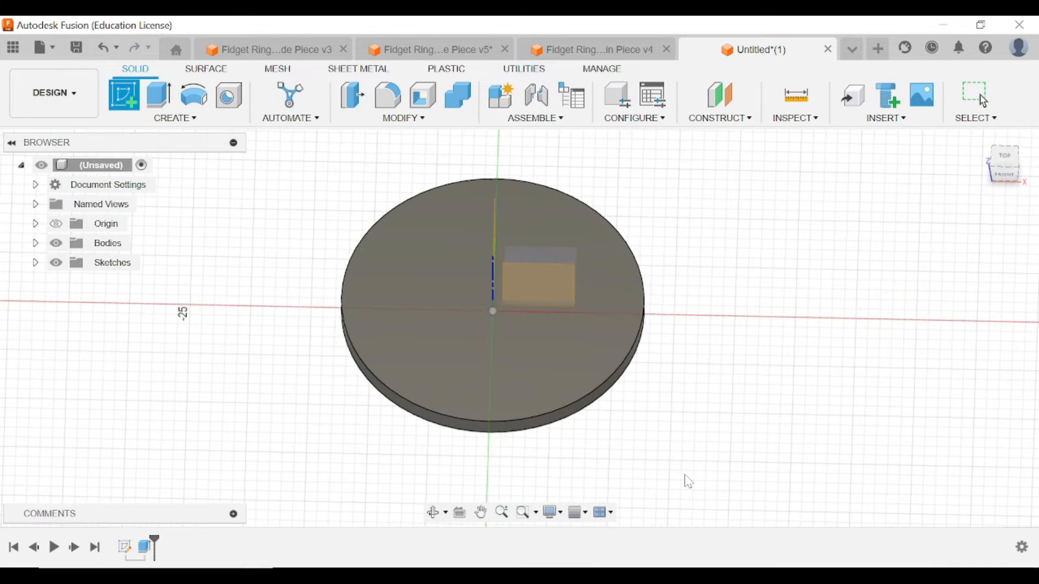
pyautogui.click(451, 302)
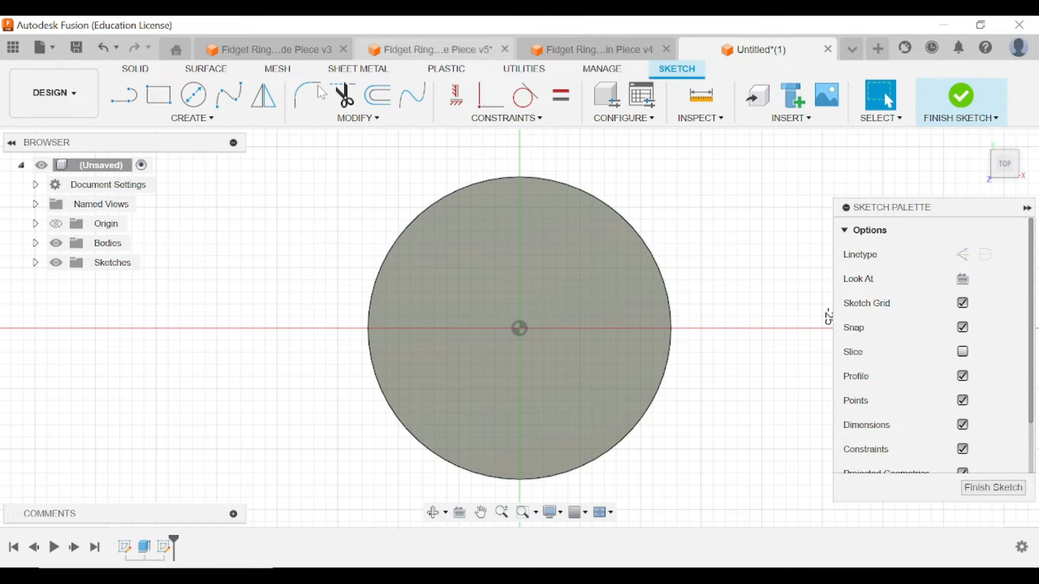
# Draw a 23 mm diameter circle centred on the origin and place its dimension outside the disc.
pyautogui.click(193, 95)
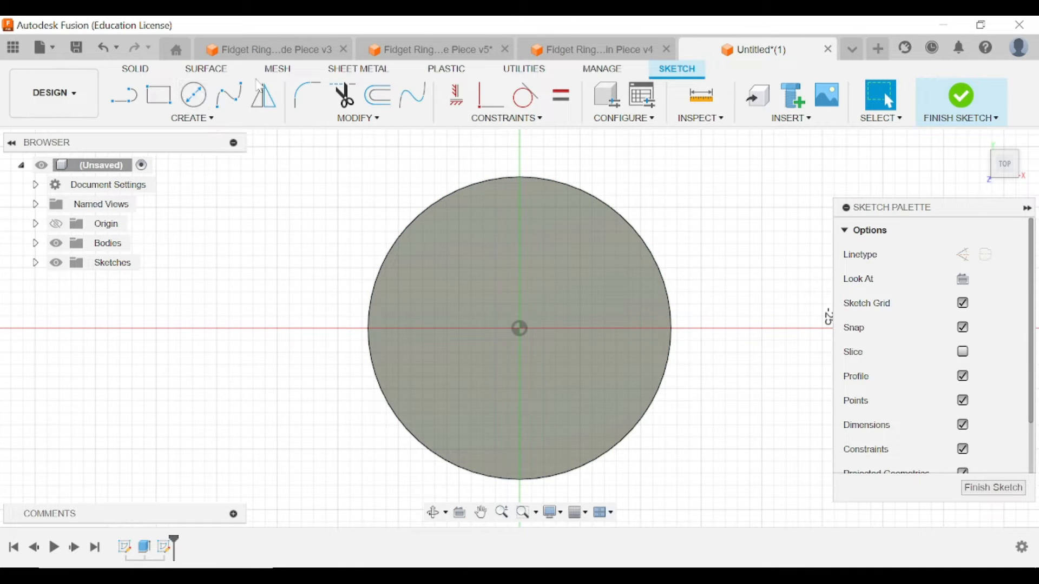
pyautogui.click(520, 329)
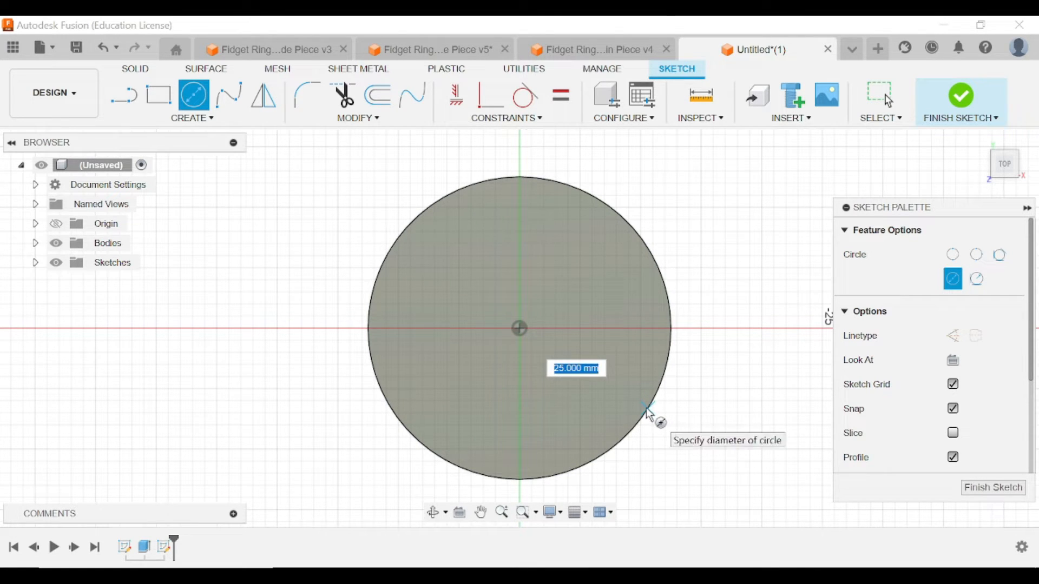
pyautogui.write('23')
pyautogui.press('Return')
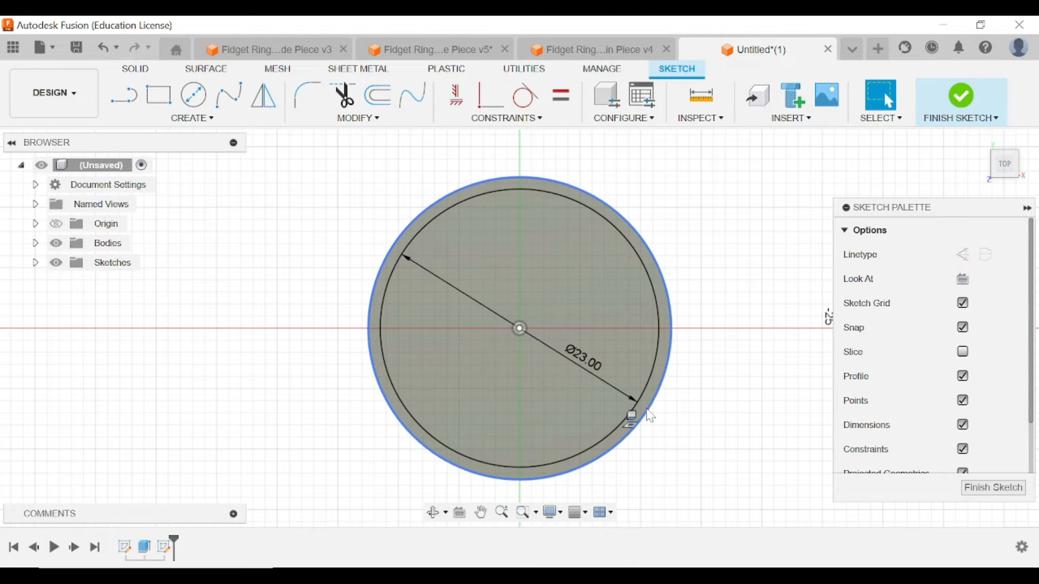
pyautogui.moveTo(592, 351); pyautogui.dragTo(717, 217)
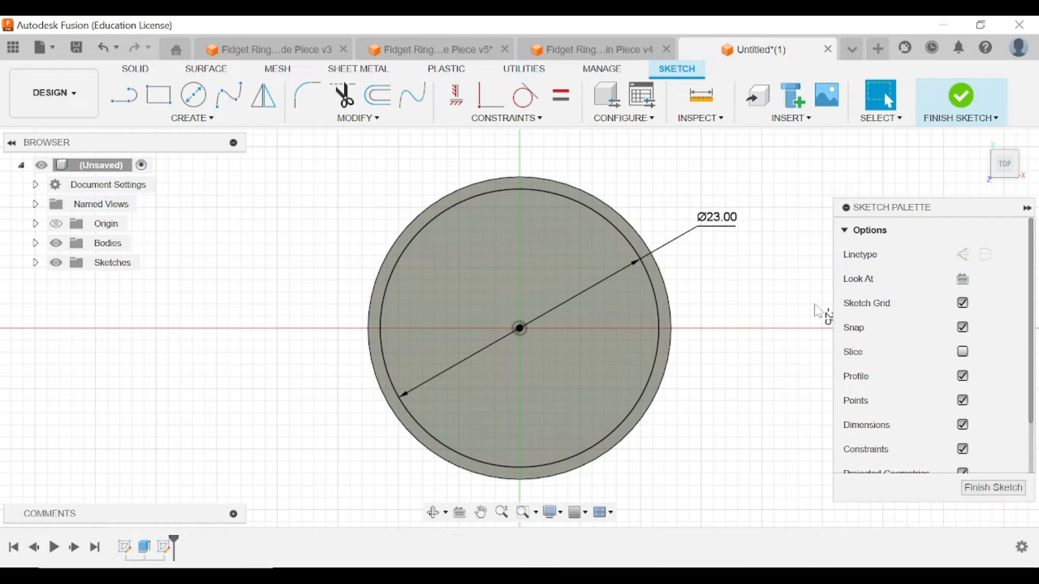
# Add a concentric 21 mm diameter circle centred on the origin inside the 23 mm circle.
pyautogui.click(193, 96)
pyautogui.click(521, 330)
pyautogui.write('21')
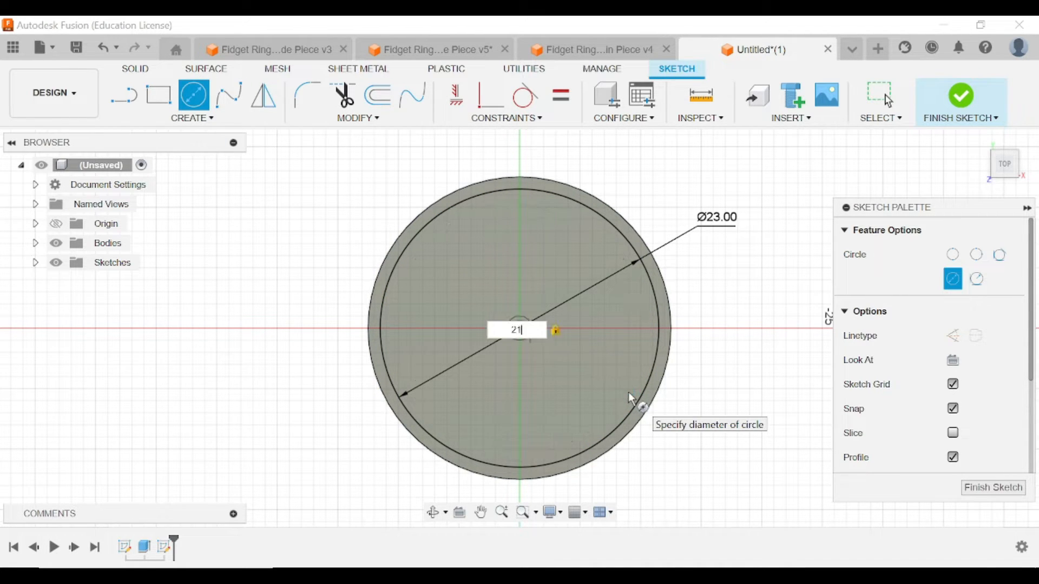
pyautogui.press('Return')
pyautogui.press('Escape')
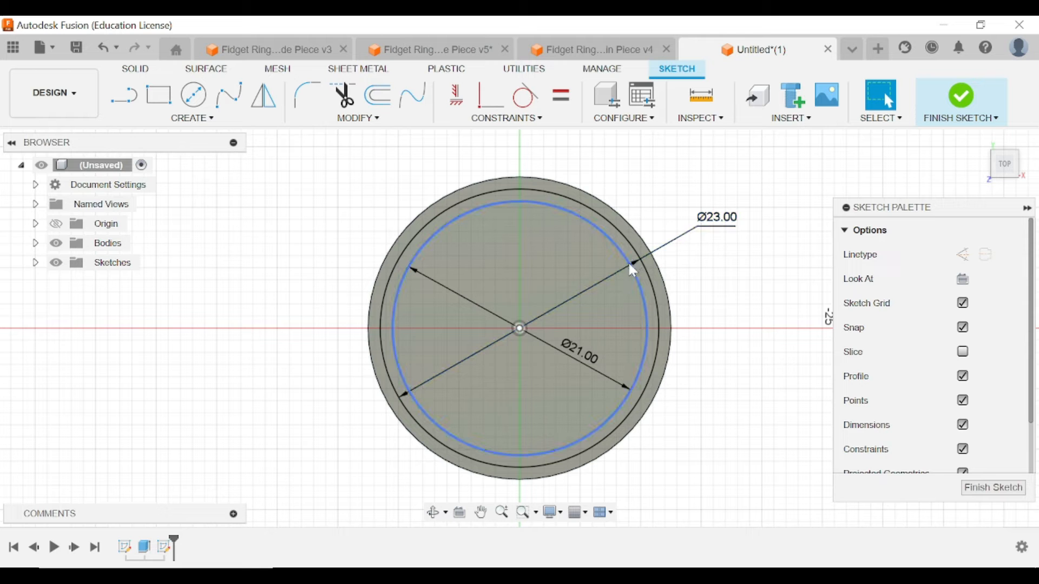
pyautogui.moveTo(1005, 163)
pyautogui.mouseDown()
pyautogui.moveTo(1002, 74)
pyautogui.moveTo(1003, 128)
pyautogui.mouseUp()
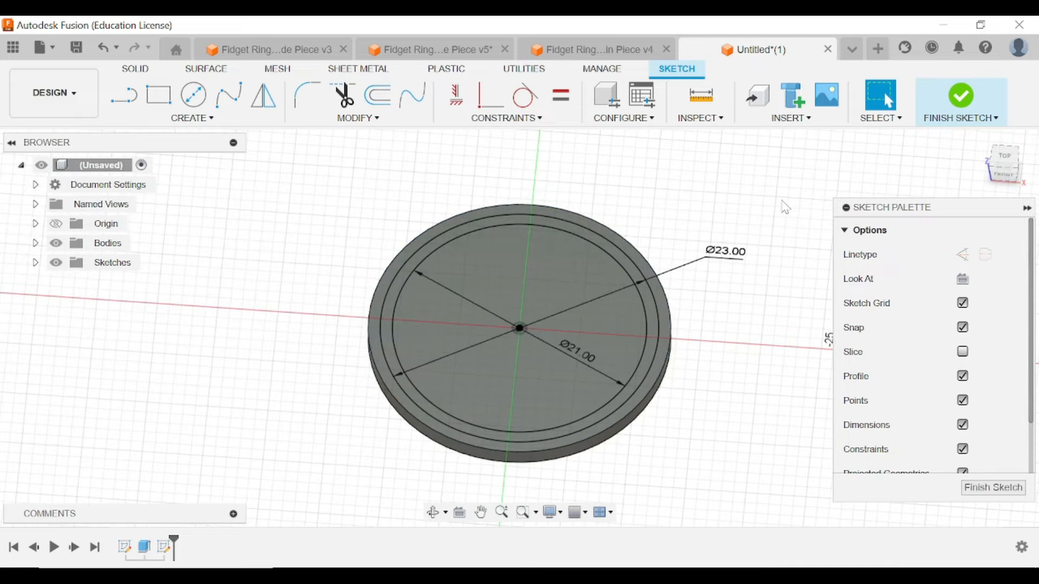
# Finish the sketch and extrude the ring profile between the 21 mm and 23 mm circles 7 mm upward, joined to the disc.
pyautogui.click(956, 105)
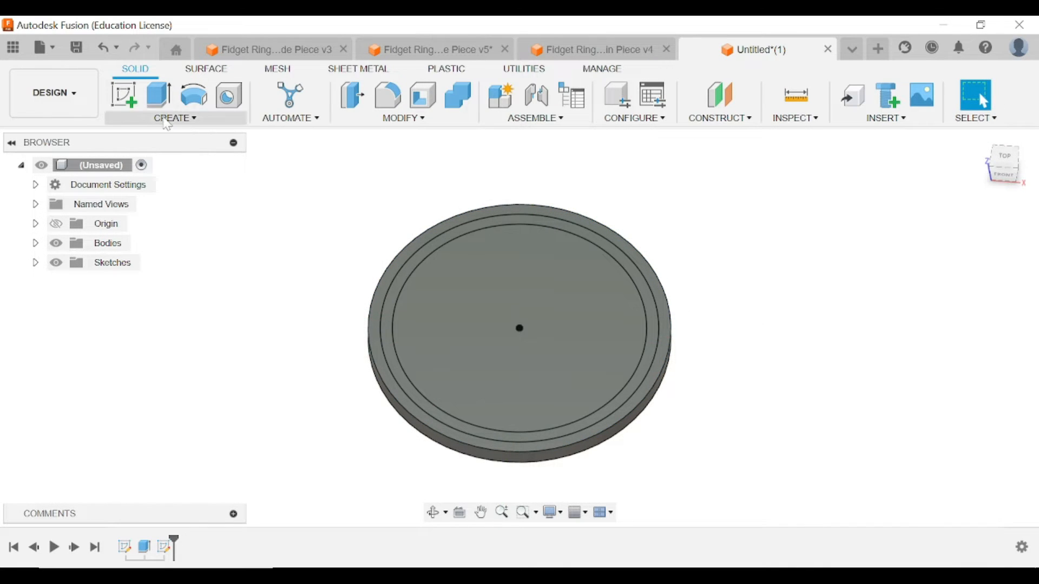
pyautogui.click(168, 103)
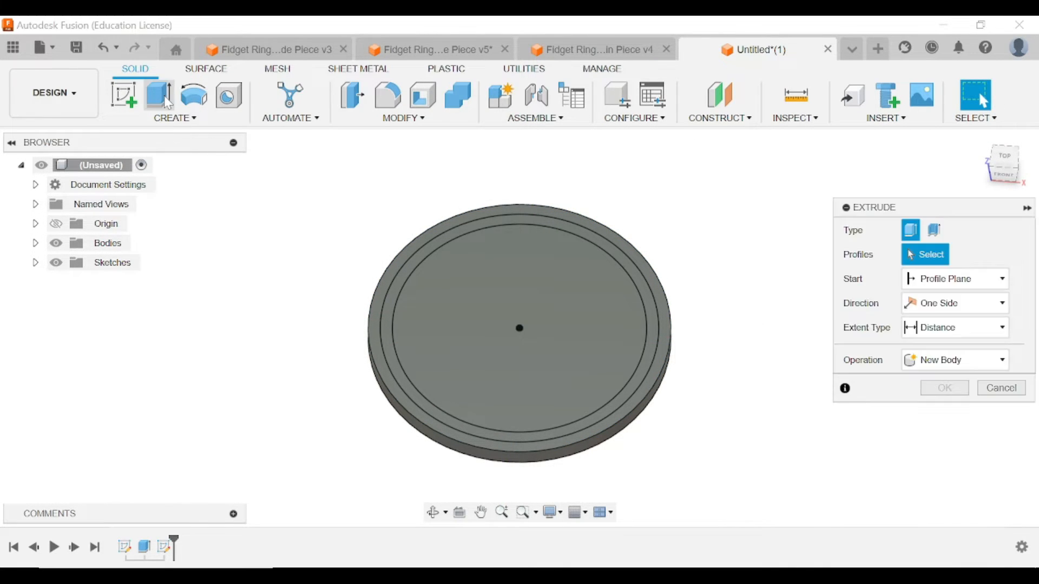
pyautogui.scroll(-3, 458, 281)
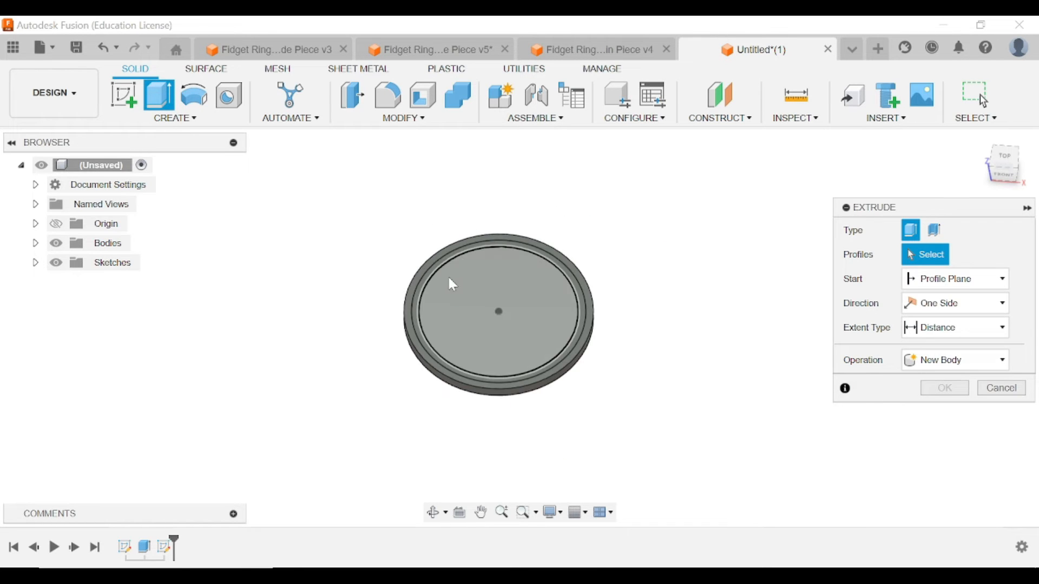
pyautogui.scroll(4, 439, 267)
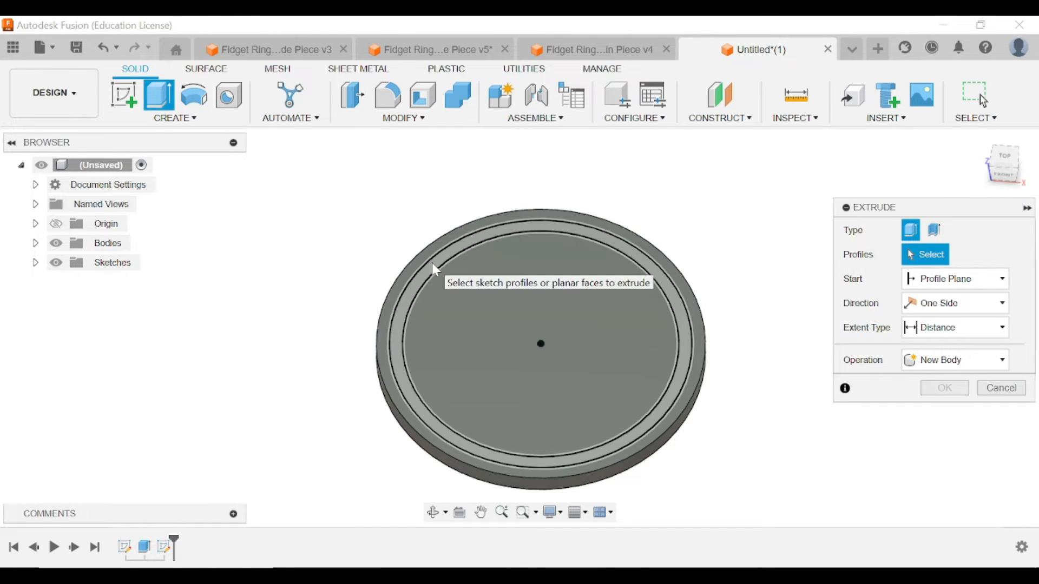
pyautogui.click(433, 264)
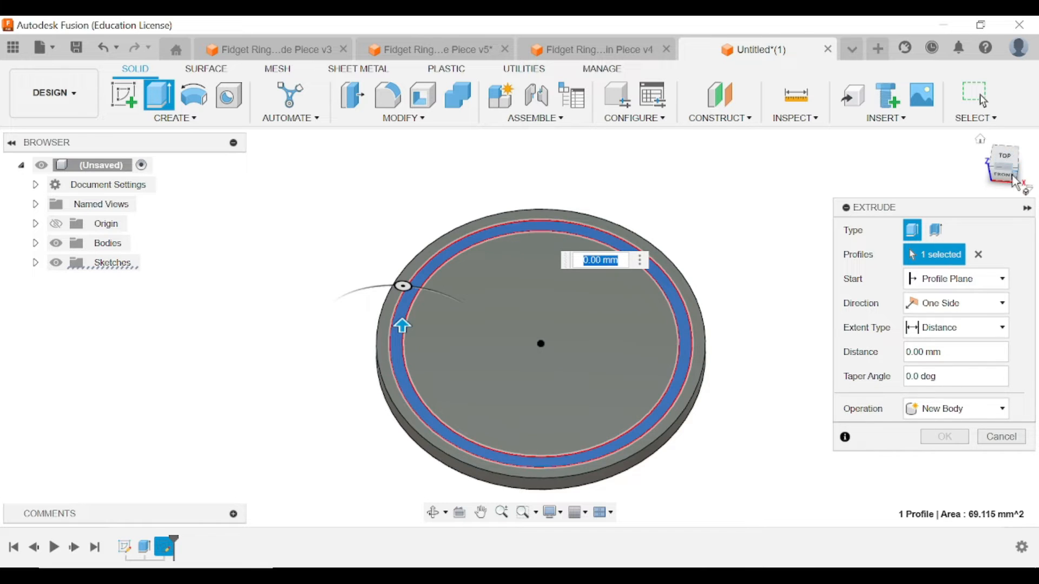
pyautogui.click(1002, 169)
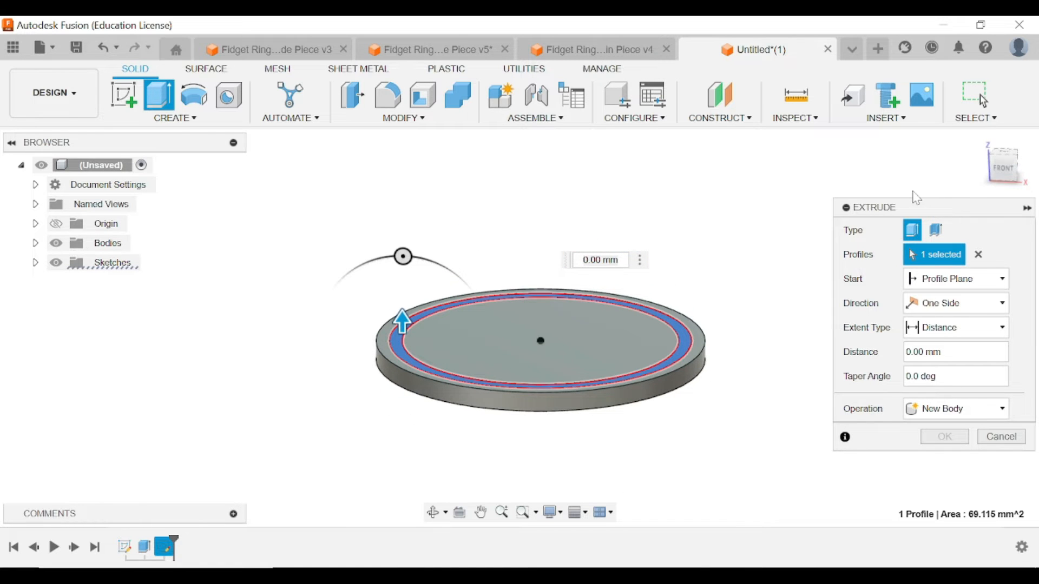
pyautogui.click(601, 260)
pyautogui.write('7mm')
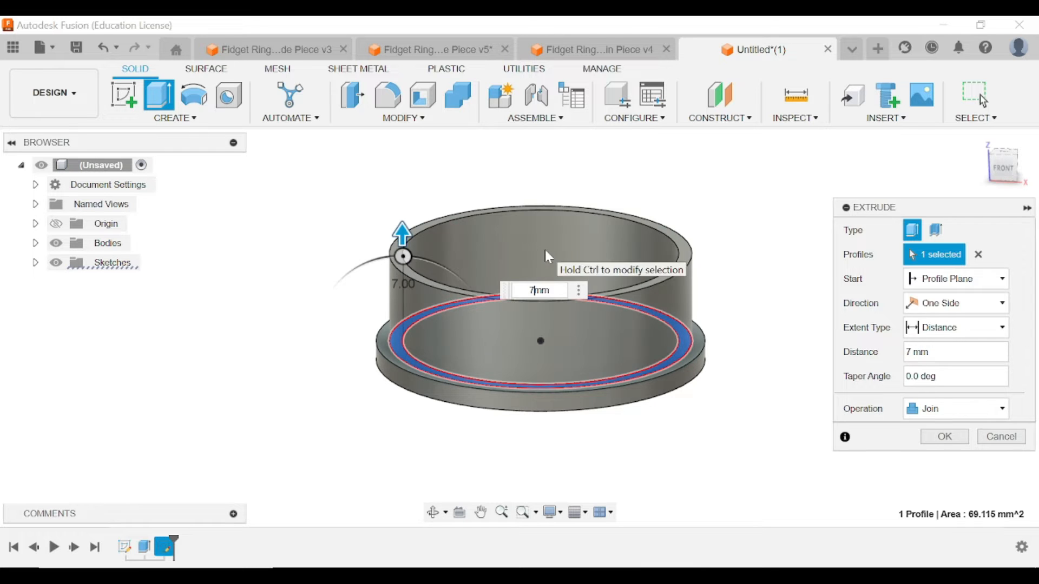
pyautogui.press('Return')
pyautogui.moveTo(1002, 180)
pyautogui.mouseDown()
pyautogui.moveTo(990, 199)
pyautogui.moveTo(970, 194)
pyautogui.moveTo(942, 164)
pyautogui.moveTo(996, 197)
pyautogui.moveTo(1013, 181)
pyautogui.moveTo(1007, 196)
pyautogui.mouseUp()
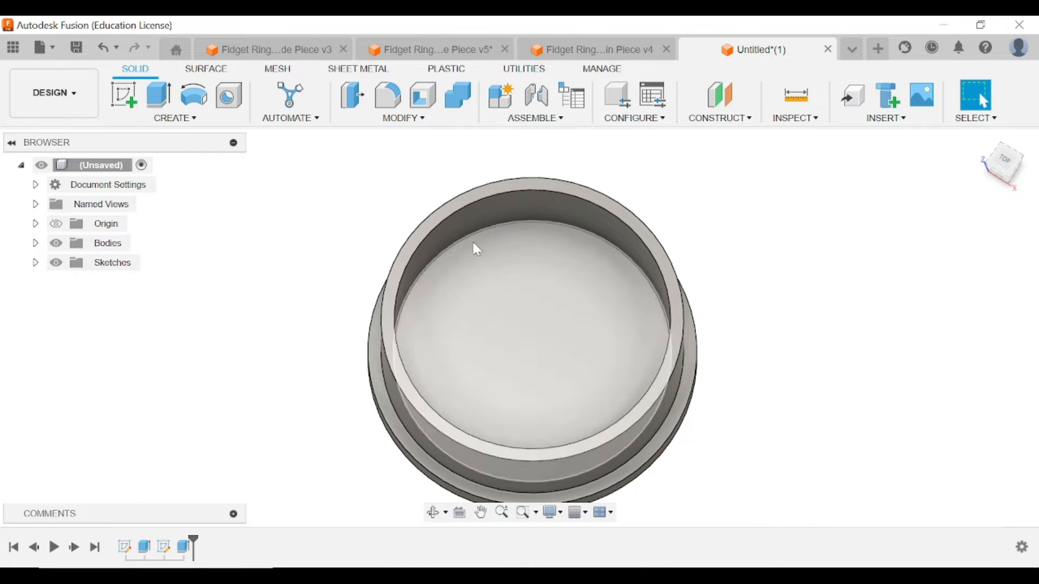
# Switch to the Outside Piece, roll its timeline forward to the end and examine the opening in its base.
pyautogui.click(410, 50)
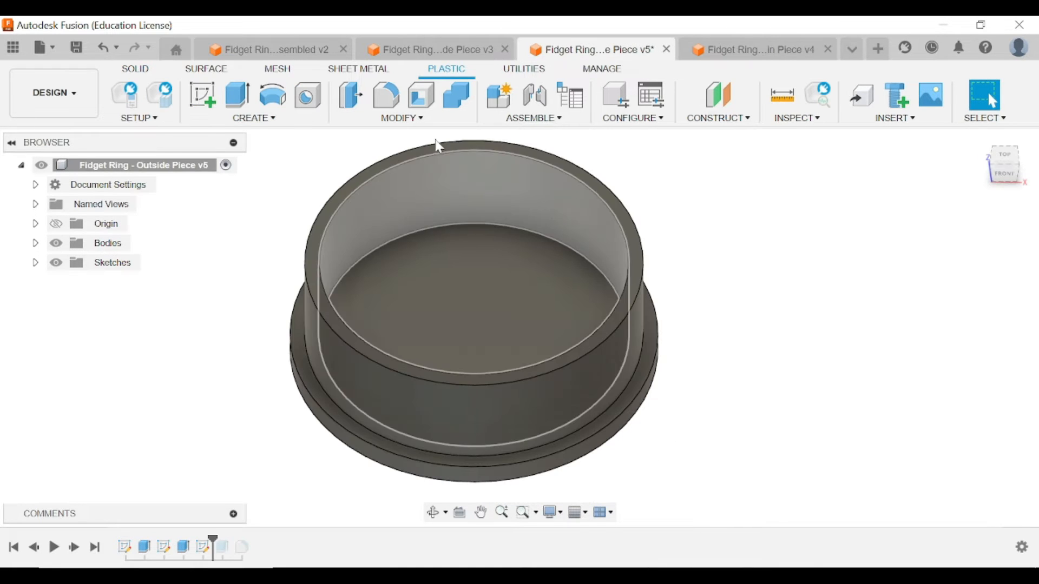
pyautogui.moveTo(217, 541); pyautogui.dragTo(252, 541)
pyautogui.scroll(-2, 528, 186)
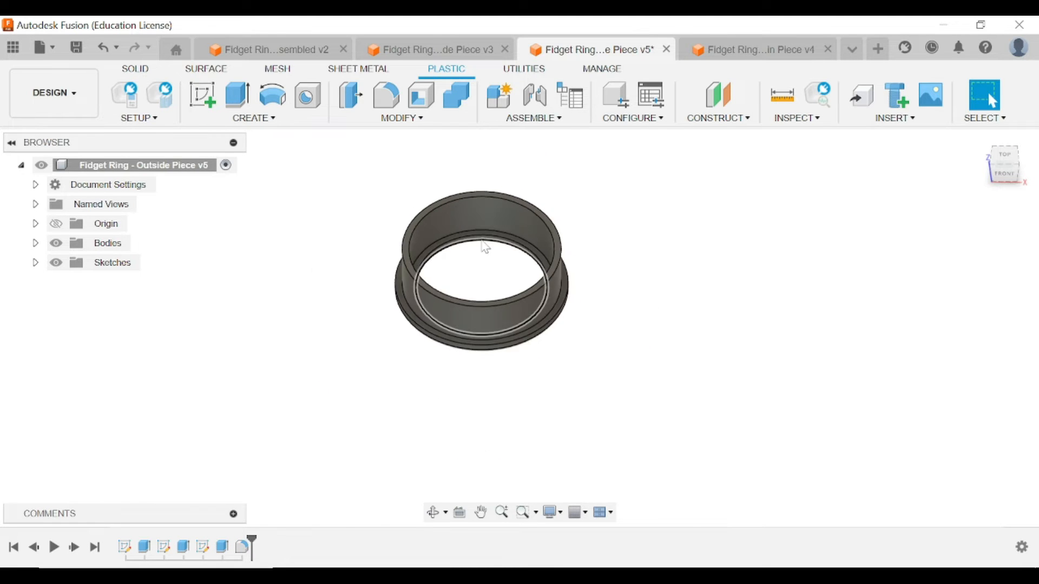
pyautogui.scroll(5, 475, 216)
pyautogui.moveTo(1008, 178); pyautogui.dragTo(1009, 184)
pyautogui.scroll(2, 640, 411)
pyautogui.scroll(-4, 638, 409)
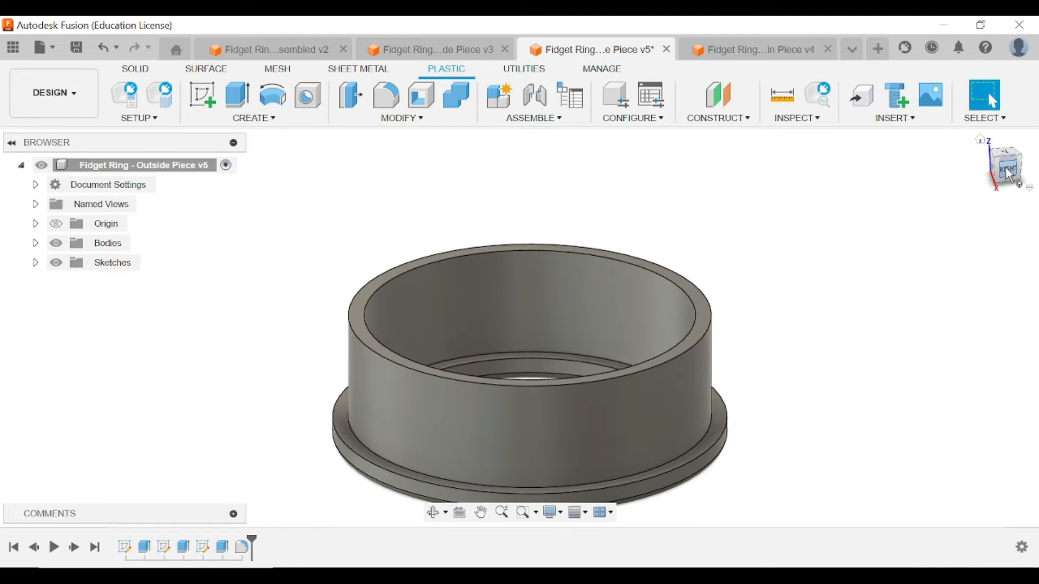
pyautogui.click(1010, 173)
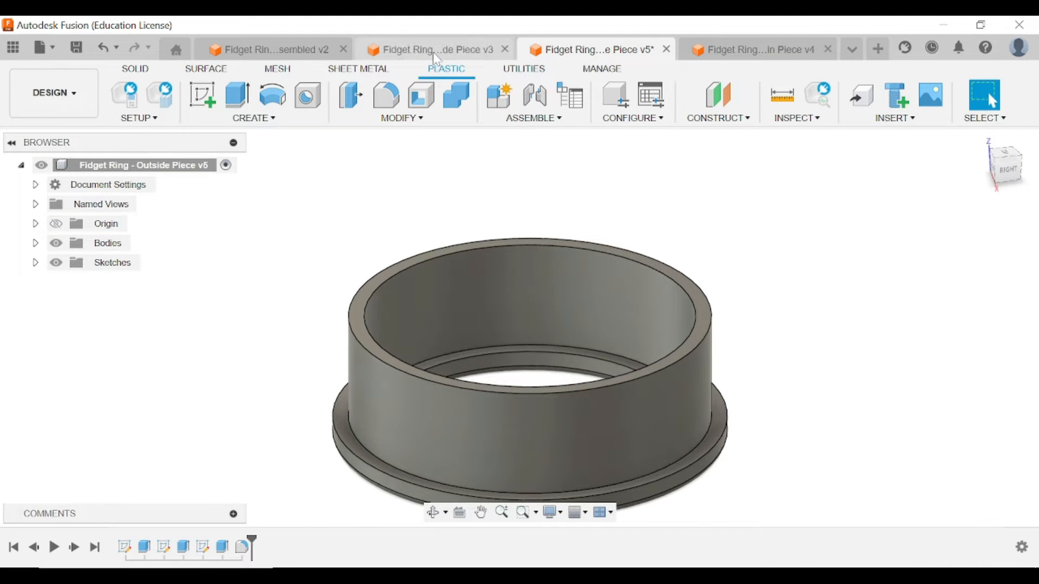
pyautogui.click(433, 52)
pyautogui.click(596, 50)
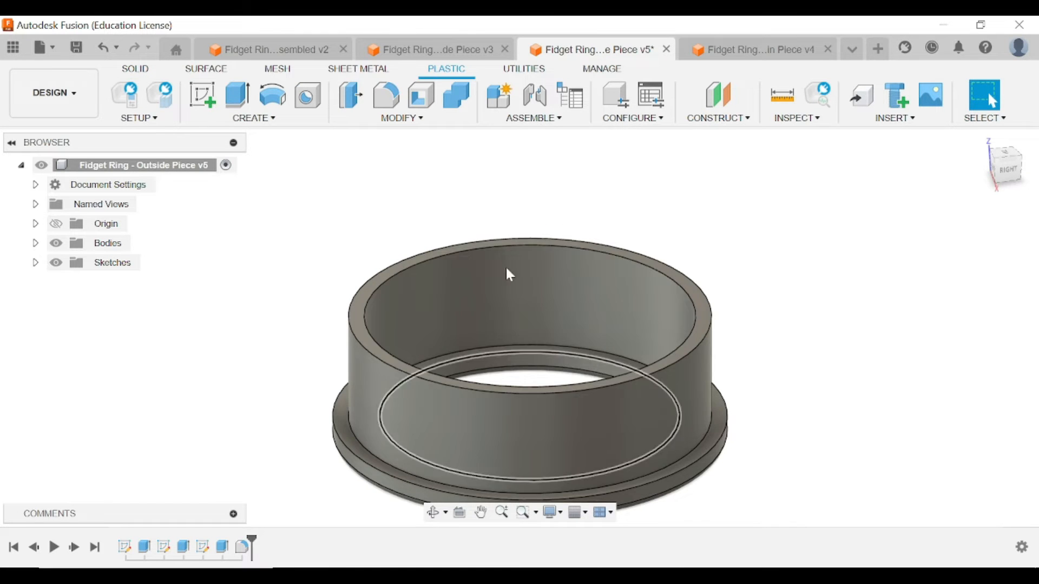
# Return to the untitled design and start a sketch on the floor face inside the ring wall.
pyautogui.click(852, 49)
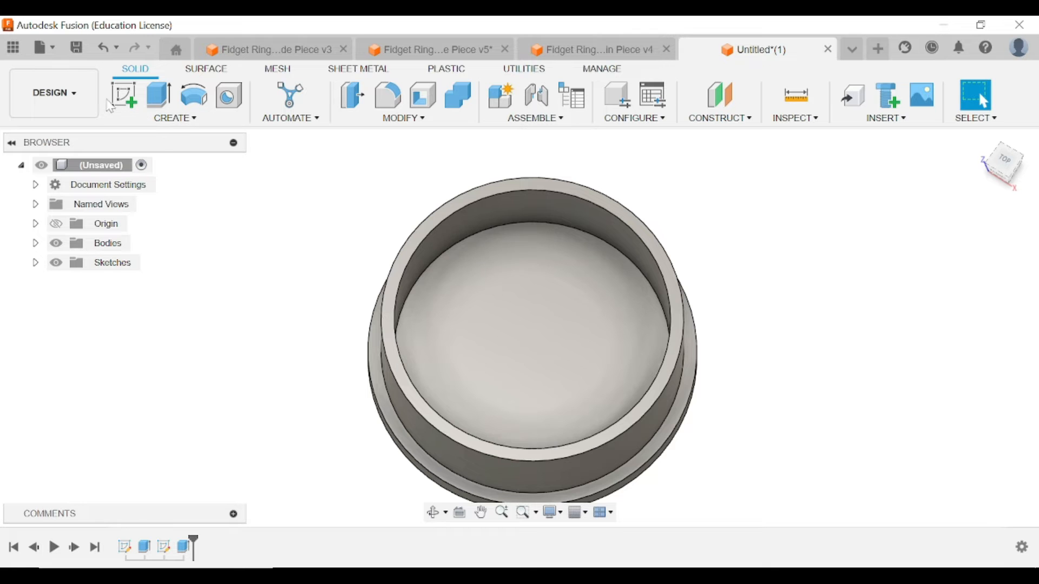
pyautogui.click(122, 98)
pyautogui.click(574, 365)
pyautogui.keyDown('shift'); pyautogui.moveTo(249, 183); pyautogui.dragTo(259, 216, button='middle'); pyautogui.keyUp('shift')
pyautogui.click(489, 304)
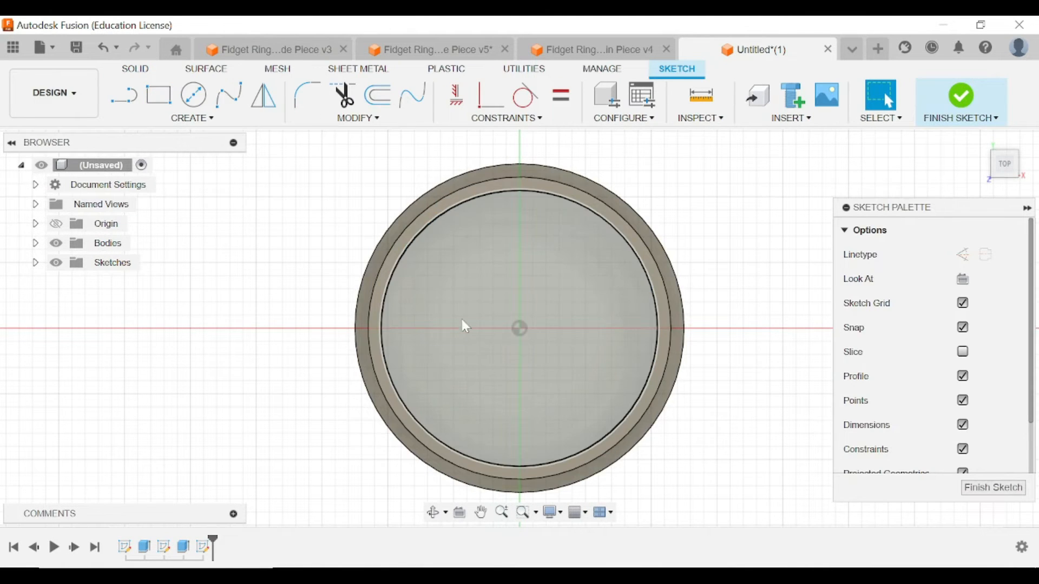
# Draw a 19 mm diameter circle centred on the origin inside the ring wall.
pyautogui.click(191, 102)
pyautogui.click(519, 328)
pyautogui.write('19')
pyautogui.press('Return')
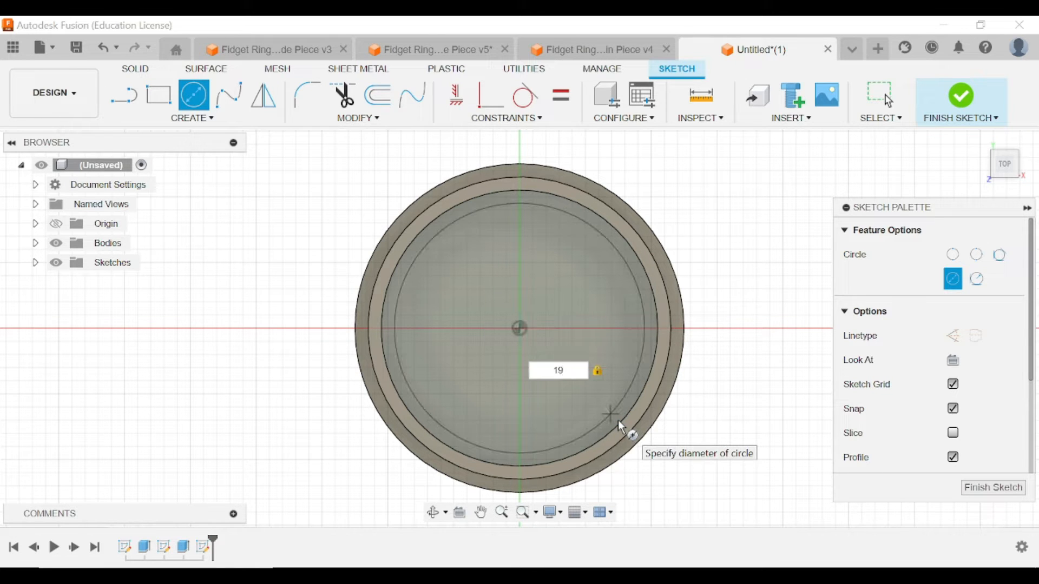
pyautogui.press('Return')
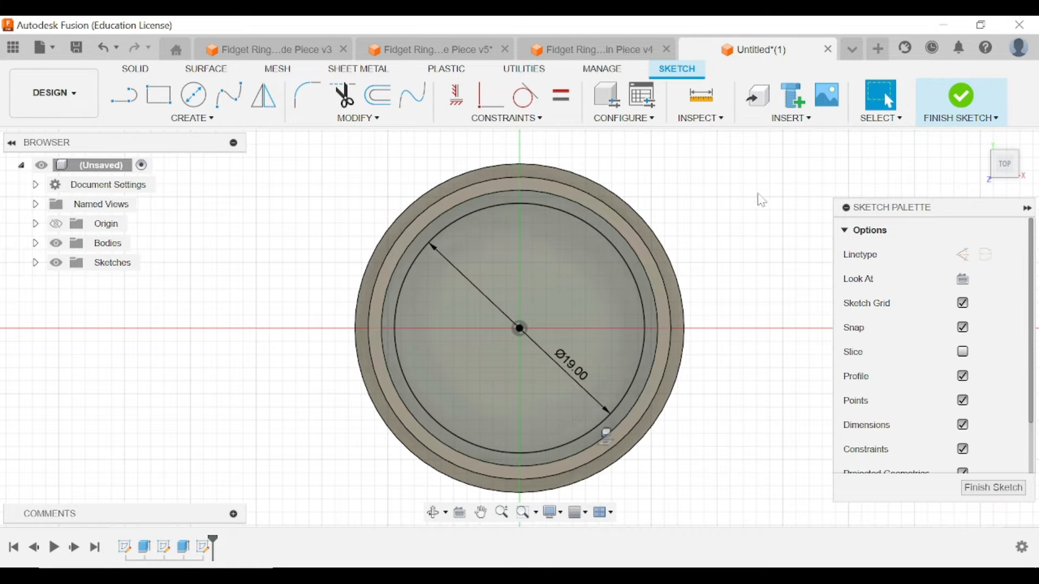
# Finish the sketch and extrude the 19 mm circle -5 mm as a cut through the base.
pyautogui.moveTo(1005, 167); pyautogui.dragTo(997, 136)
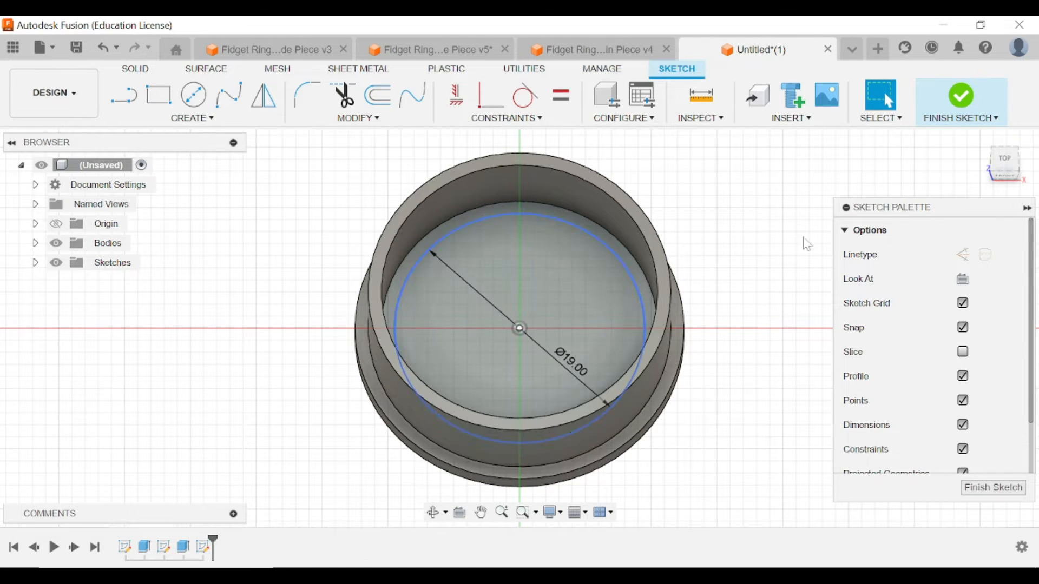
pyautogui.click(955, 100)
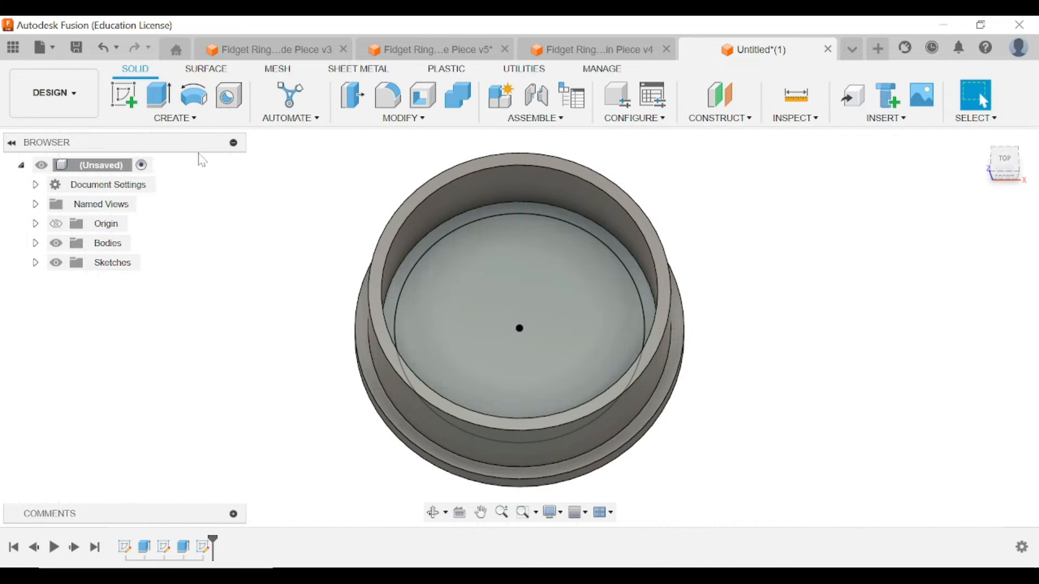
pyautogui.click(159, 95)
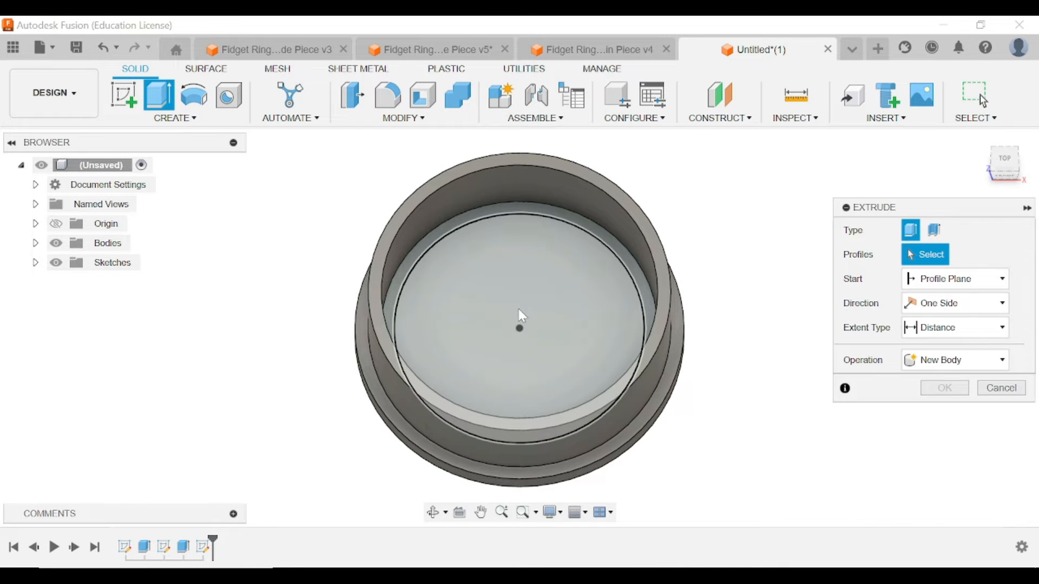
pyautogui.click(518, 309)
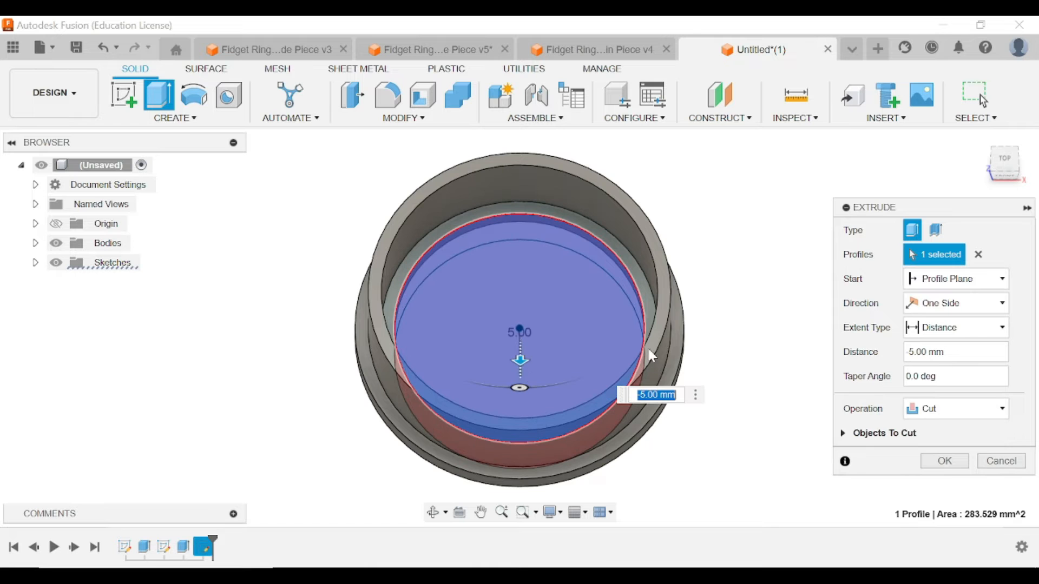
pyautogui.click(944, 461)
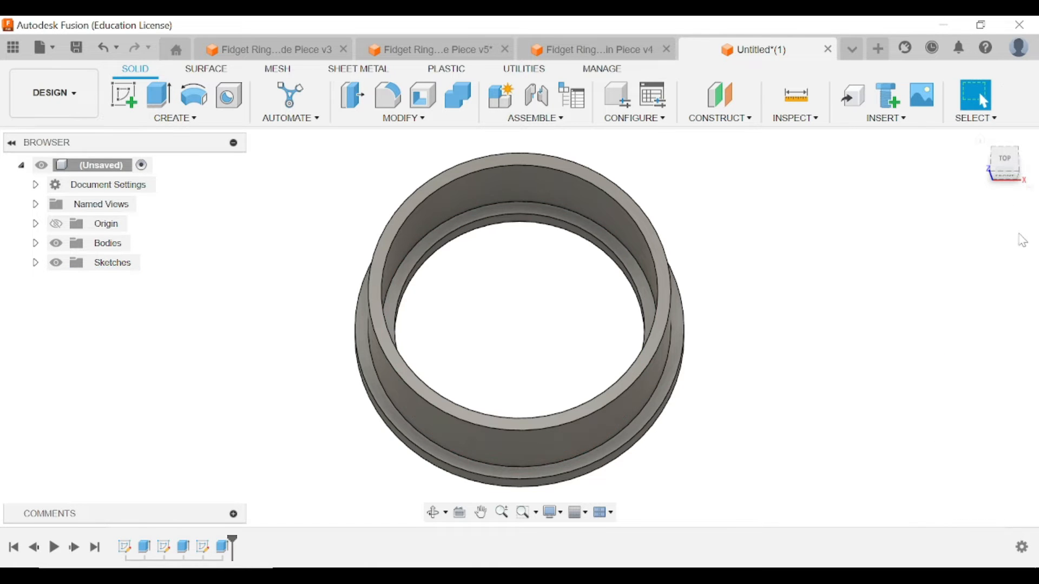
pyautogui.moveTo(1006, 178); pyautogui.dragTo(995, 74)
pyautogui.moveTo(243, 271)
pyautogui.keyDown('shift'); pyautogui.mouseDown(button='middle')
pyautogui.moveTo(241, 247)
pyautogui.moveTo(215, 409)
pyautogui.mouseUp(button='middle'); pyautogui.keyUp('shift')
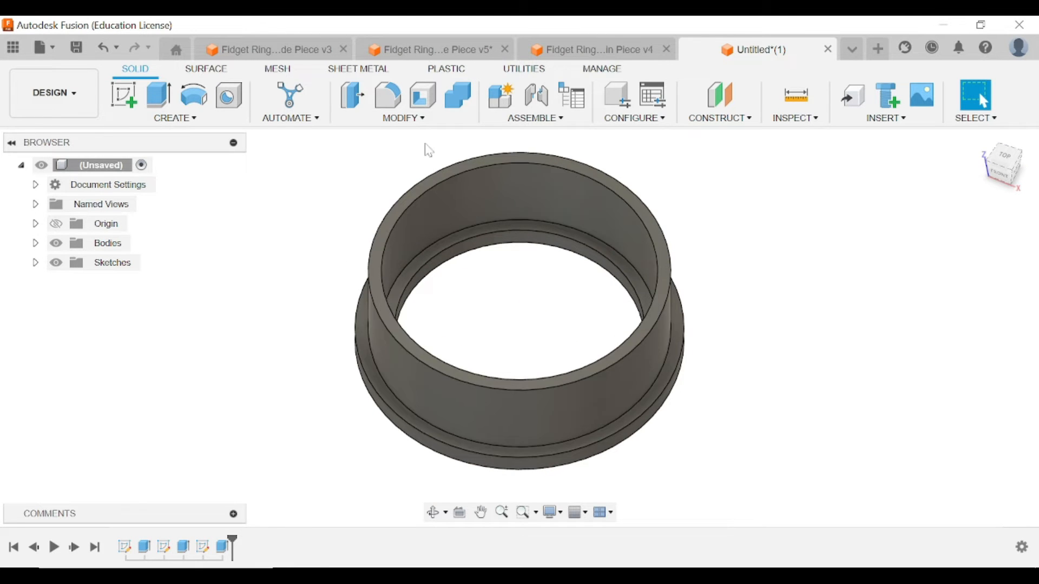
# Switch to the Outside Piece and select the last timeline feature to examine which edges on its underside are filleted.
pyautogui.click(427, 49)
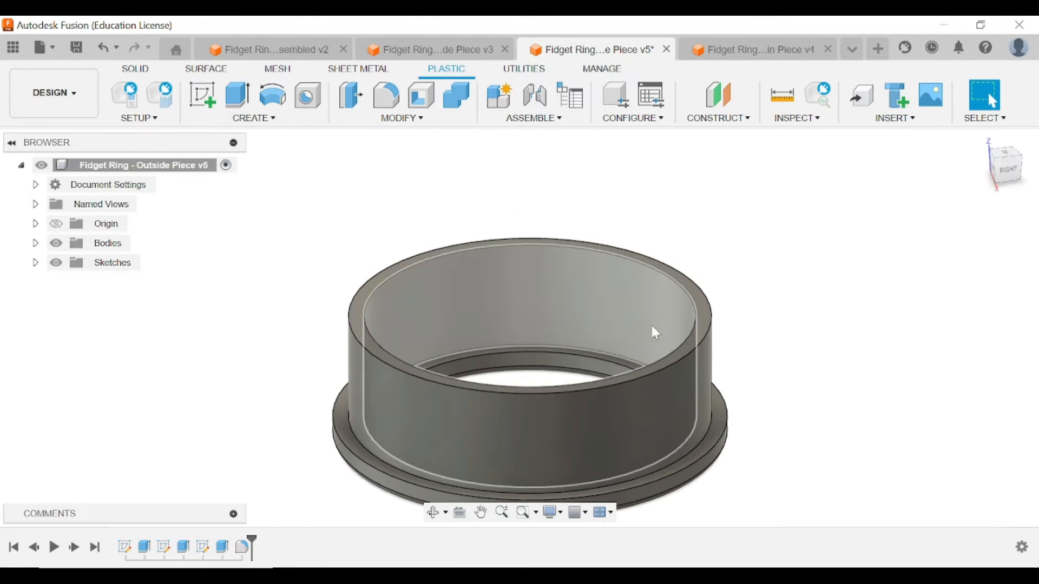
pyautogui.click(980, 140)
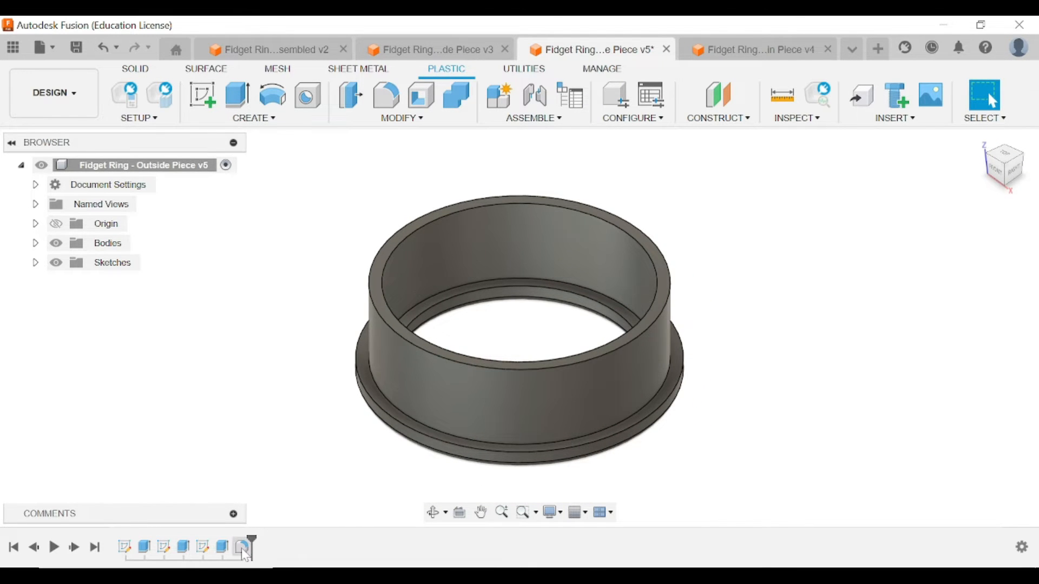
pyautogui.click(244, 546)
pyautogui.moveTo(1012, 163); pyautogui.dragTo(1009, 76)
pyautogui.moveTo(1005, 162); pyautogui.dragTo(1007, 214)
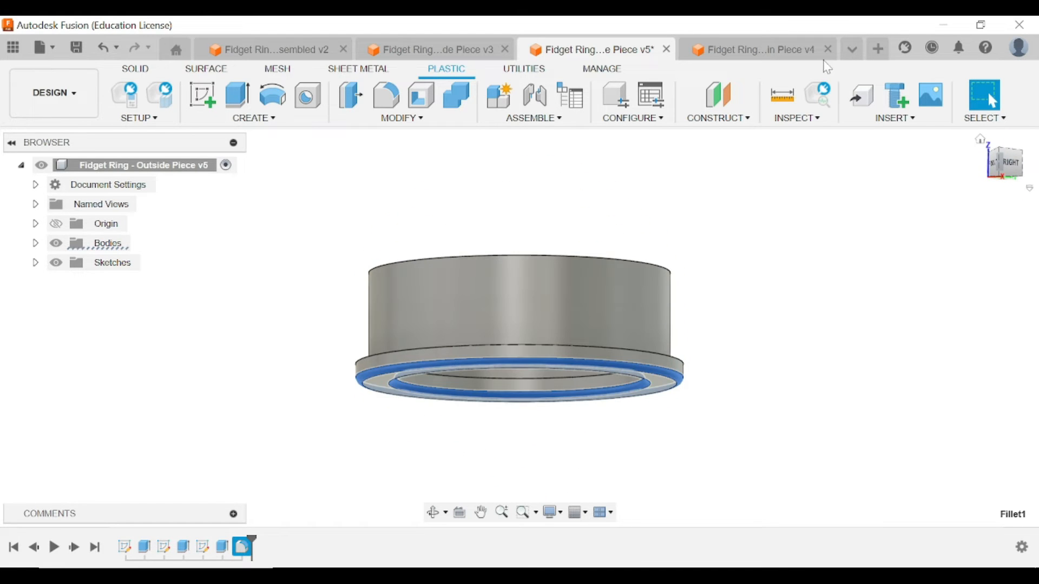
# Return to the untitled design and fillet the outer and inner edges of the flange's underside with a 1 mm radius.
pyautogui.click(854, 50)
pyautogui.click(768, 145)
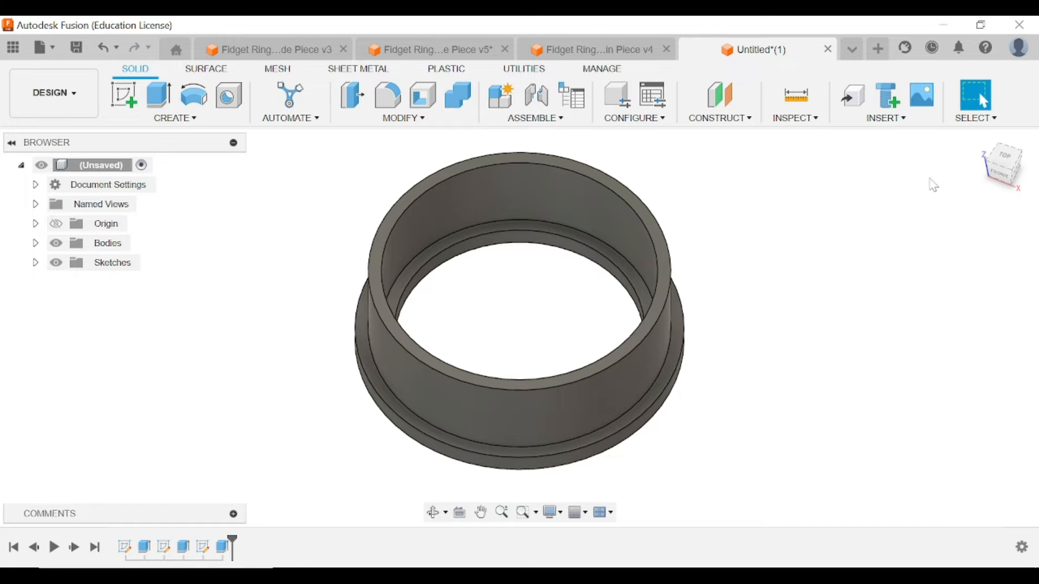
pyautogui.moveTo(995, 176)
pyautogui.mouseDown()
pyautogui.moveTo(993, 19)
pyautogui.moveTo(992, 51)
pyautogui.mouseUp()
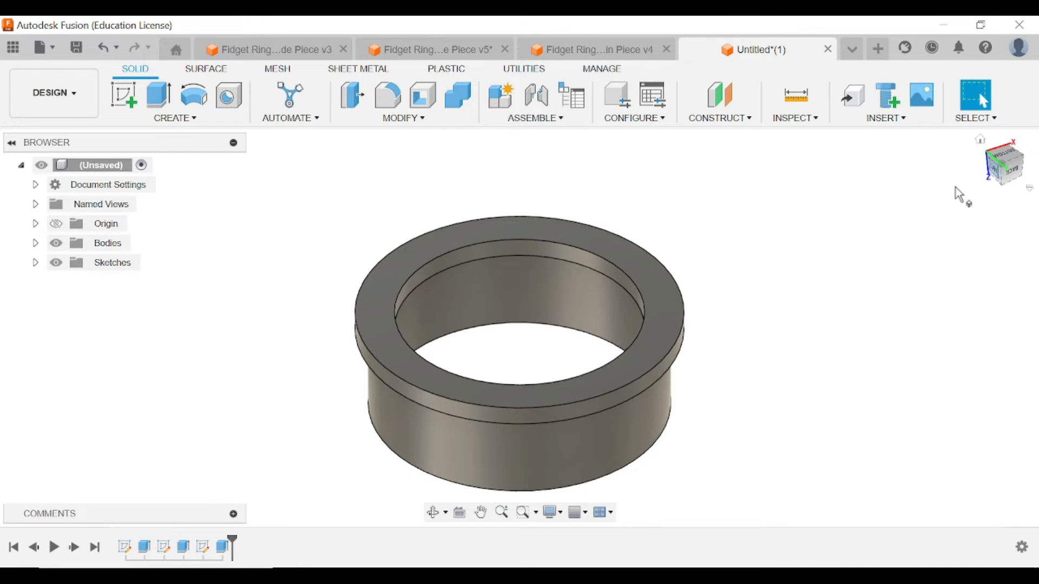
pyautogui.click(390, 98)
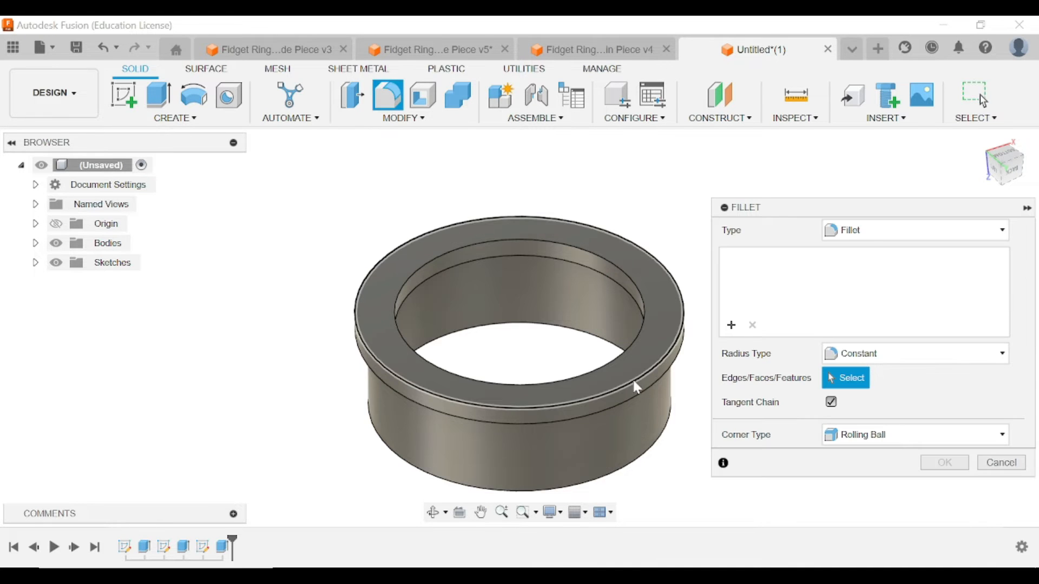
pyautogui.click(636, 387)
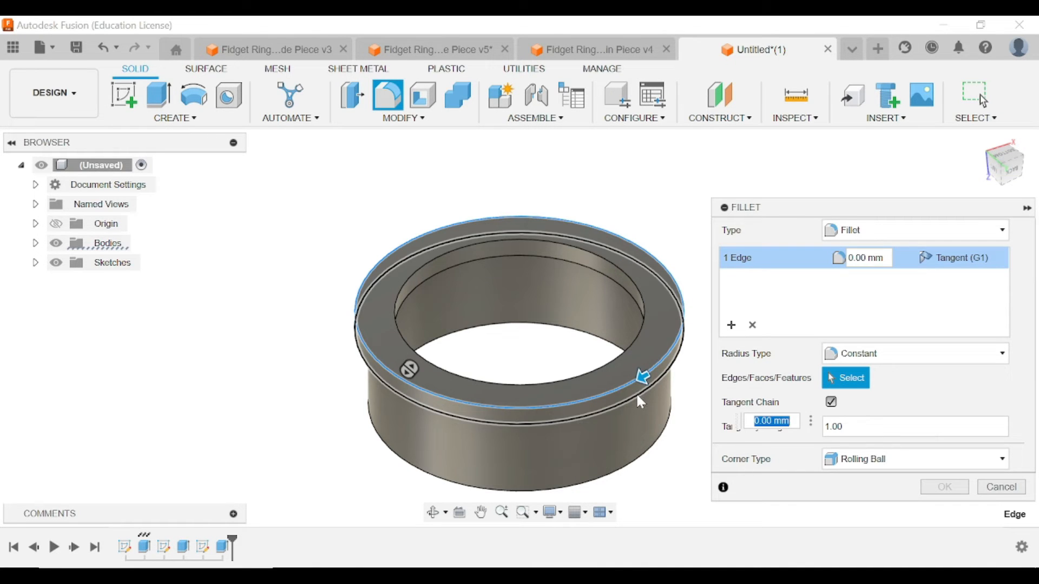
pyautogui.click(647, 314)
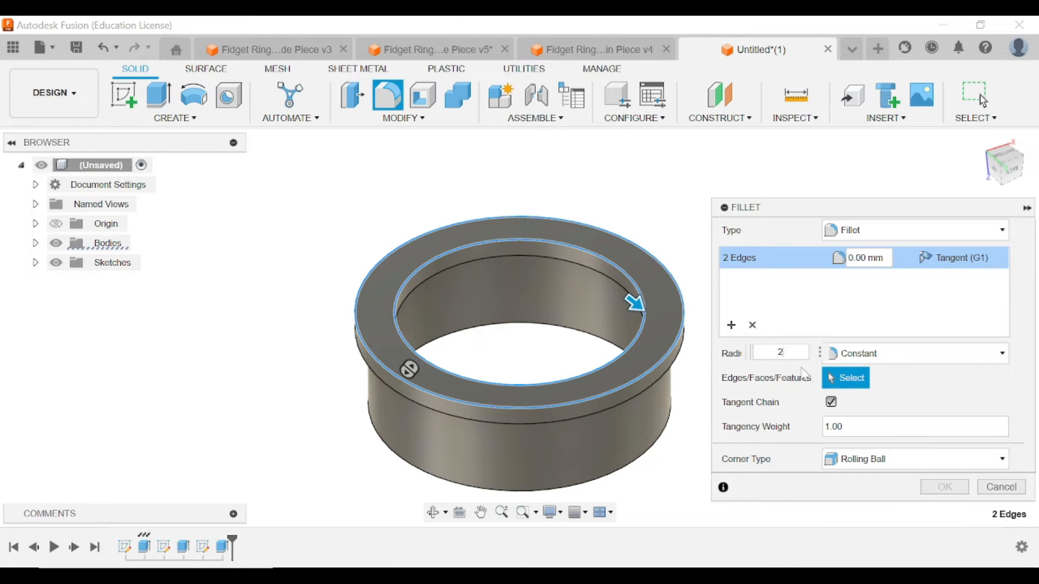
pyautogui.write('2')
pyautogui.press('Return')
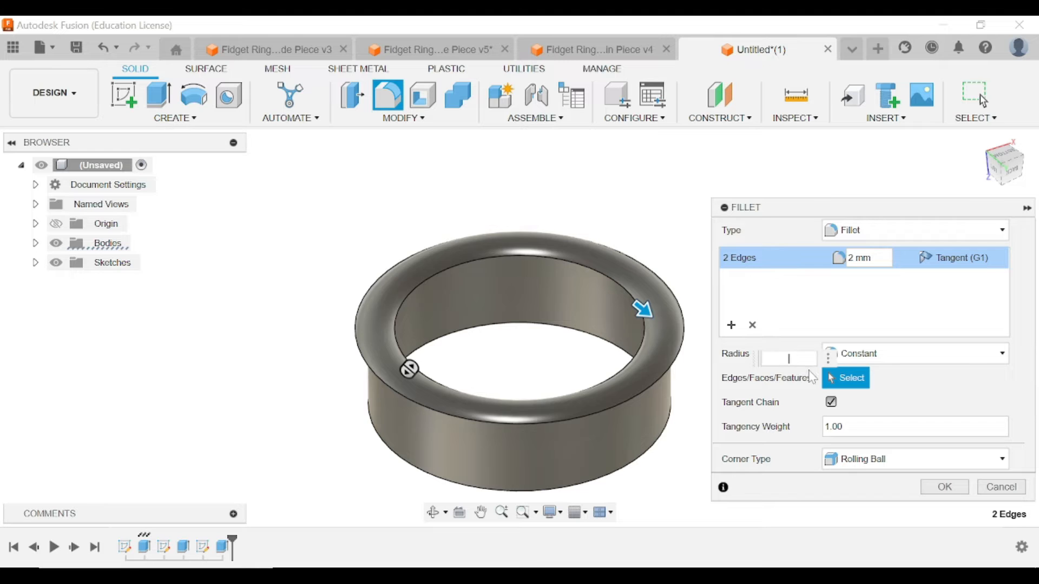
pyautogui.write('1')
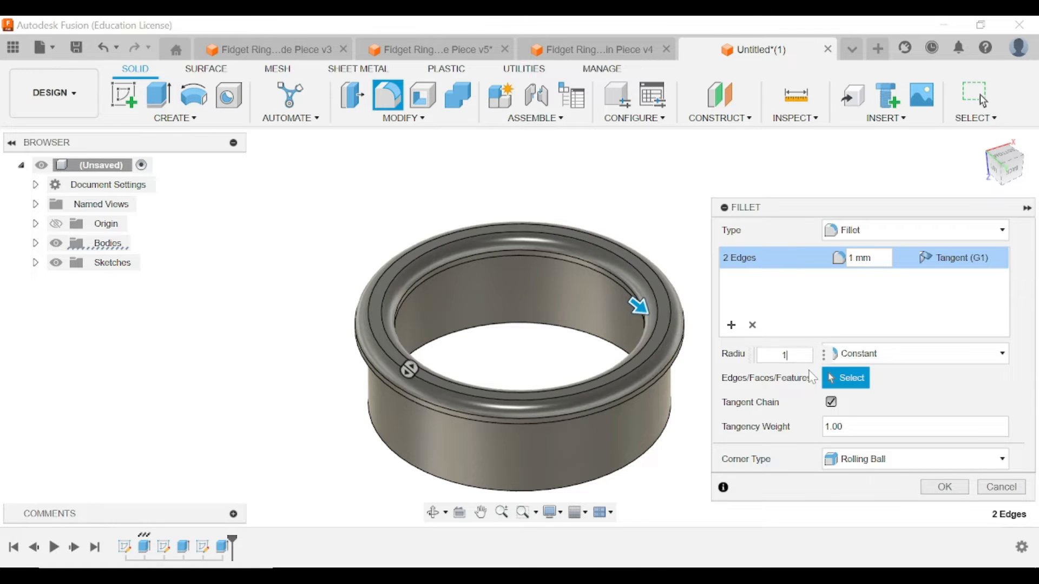
pyautogui.press('Return')
# Start saving the finished outside piece and choose the Fidget Ring Project folder under Admin Project > Digital Tech 2024 as the location.
pyautogui.moveTo(1013, 180)
pyautogui.mouseDown()
pyautogui.moveTo(1008, 62)
pyautogui.moveTo(1009, 172)
pyautogui.mouseUp()
pyautogui.click(983, 141)
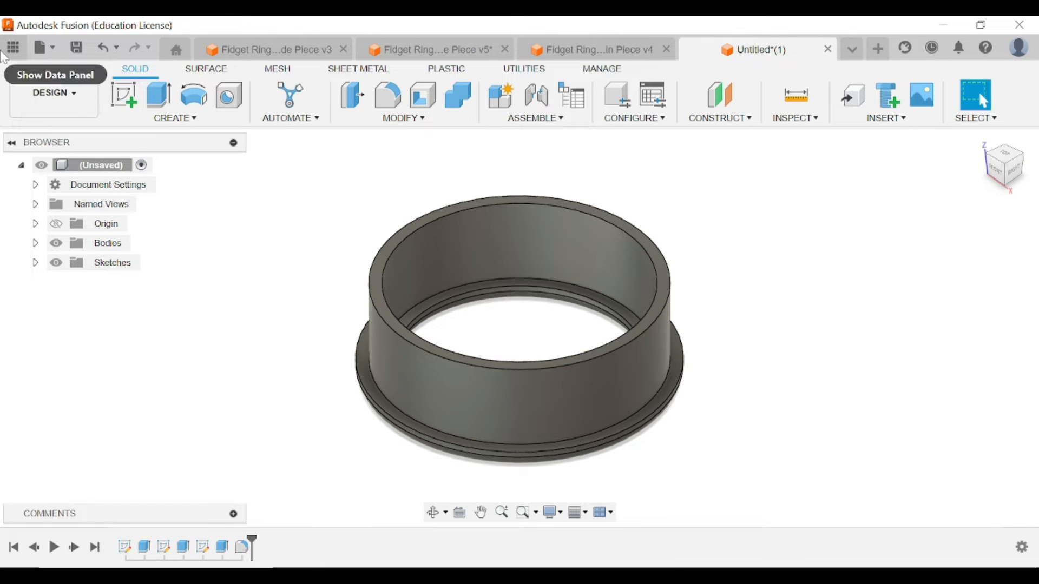
pyautogui.click(73, 52)
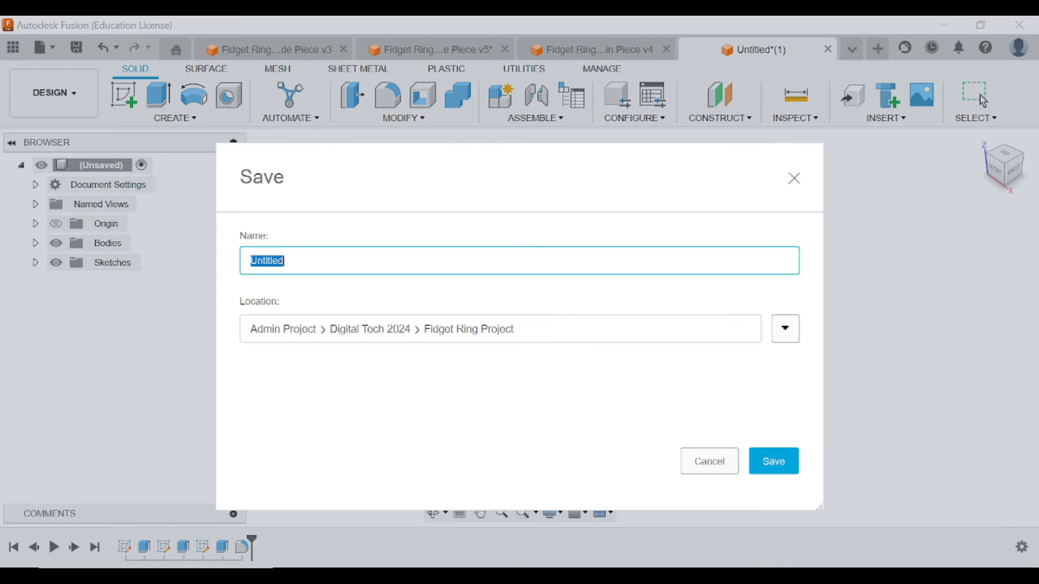
pyautogui.click(786, 329)
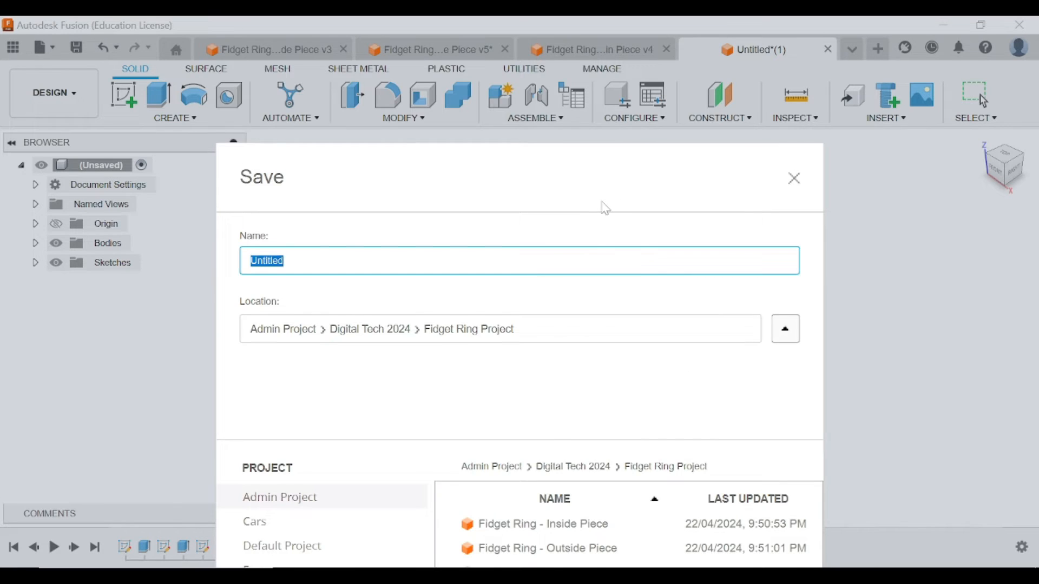
pyautogui.click(286, 338)
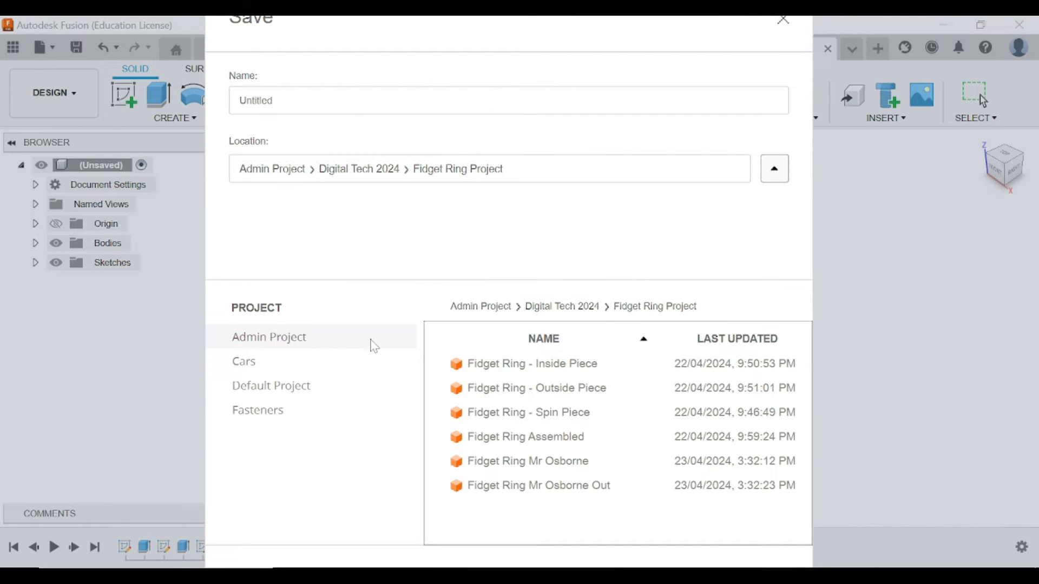
pyautogui.click(568, 305)
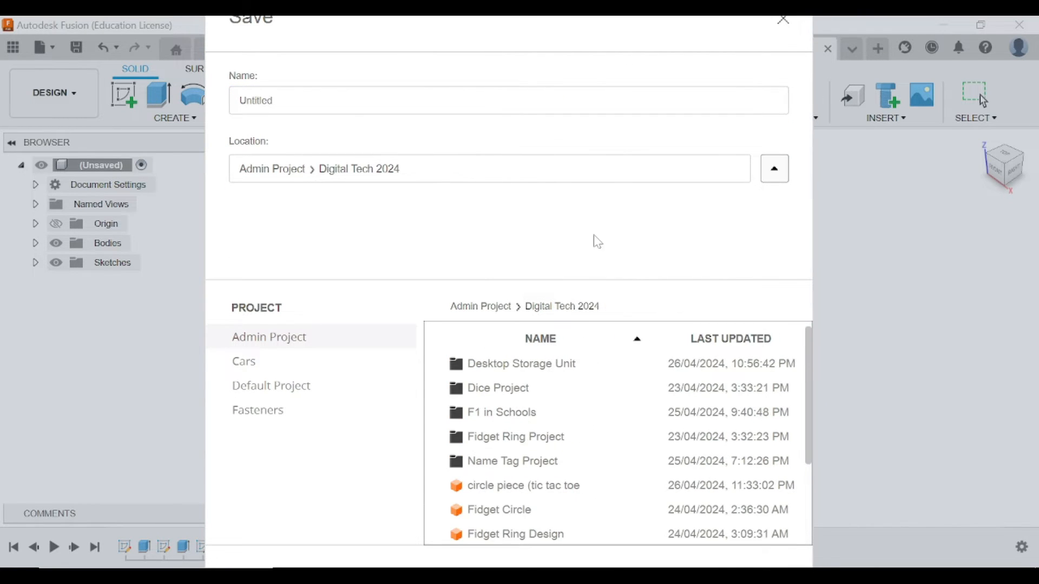
pyautogui.moveTo(590, 61); pyautogui.dragTo(578, 17)
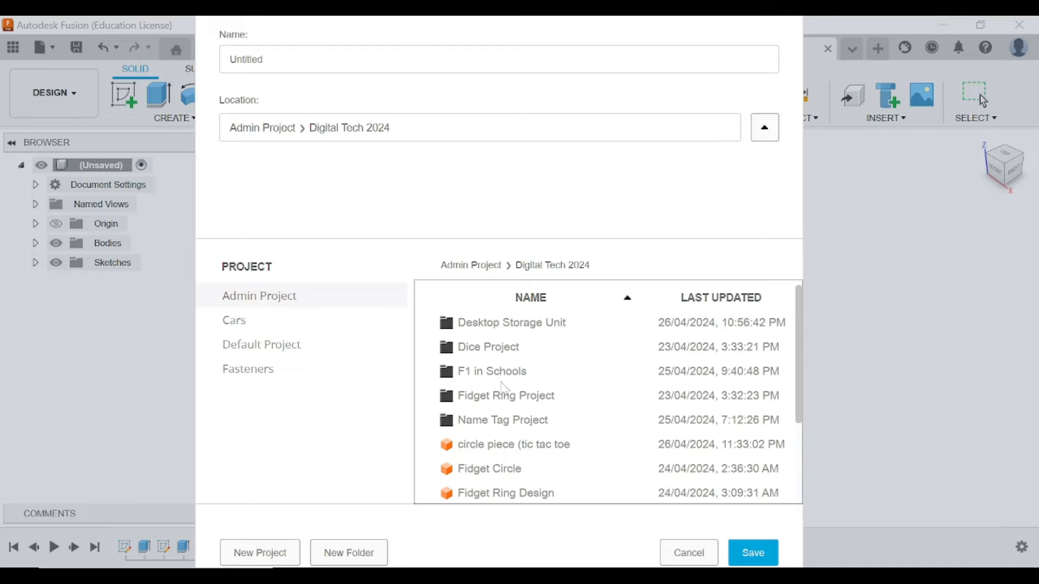
pyautogui.moveTo(505, 97); pyautogui.dragTo(507, 42)
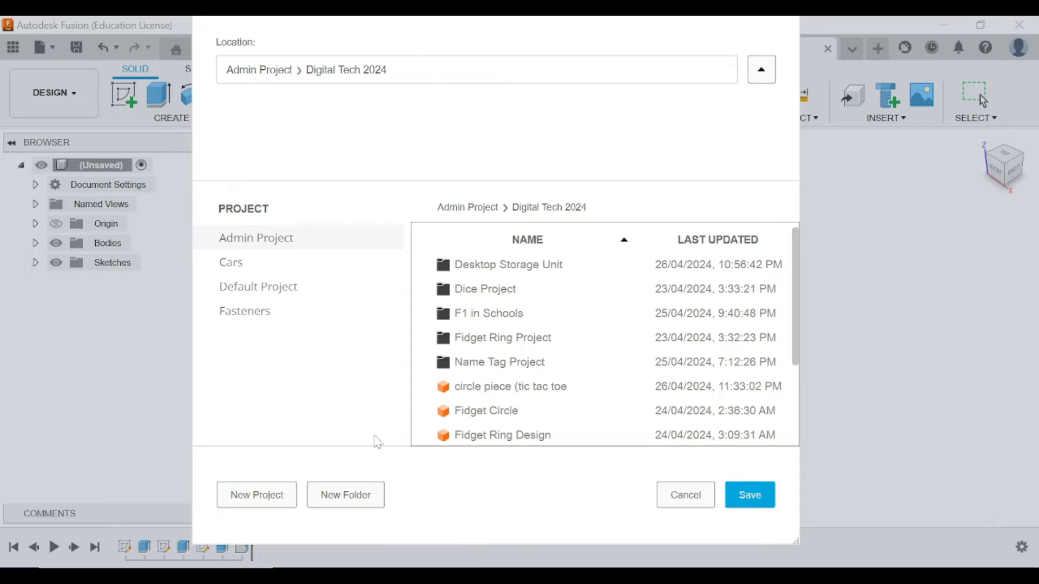
pyautogui.doubleClick(506, 340)
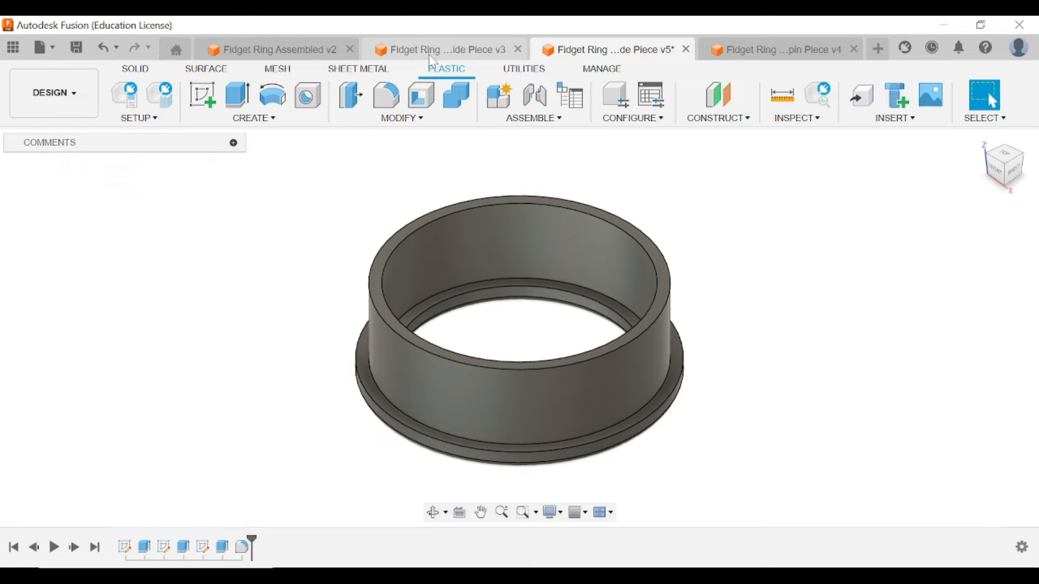
# Look over the finished Inside Piece and Spin Piece for reference, and create a new empty design.
pyautogui.moveTo(1002, 165); pyautogui.dragTo(1010, 176)
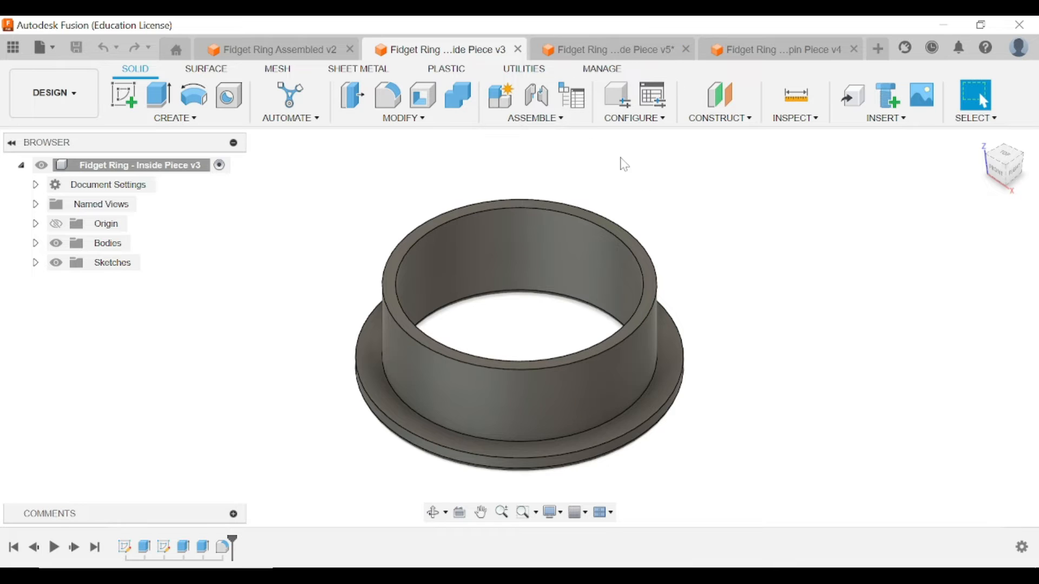
pyautogui.click(784, 51)
pyautogui.click(879, 49)
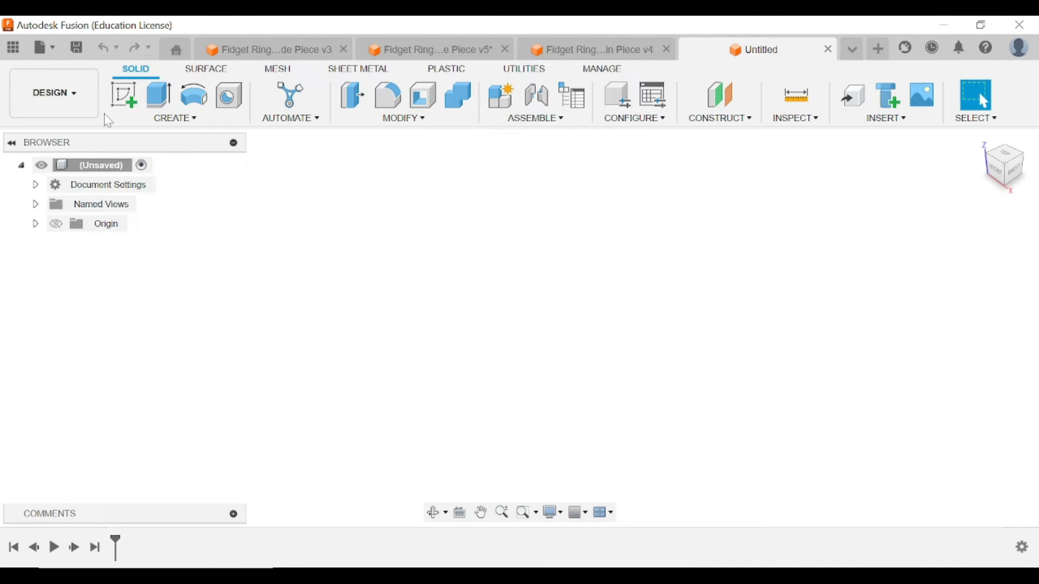
pyautogui.click(43, 49)
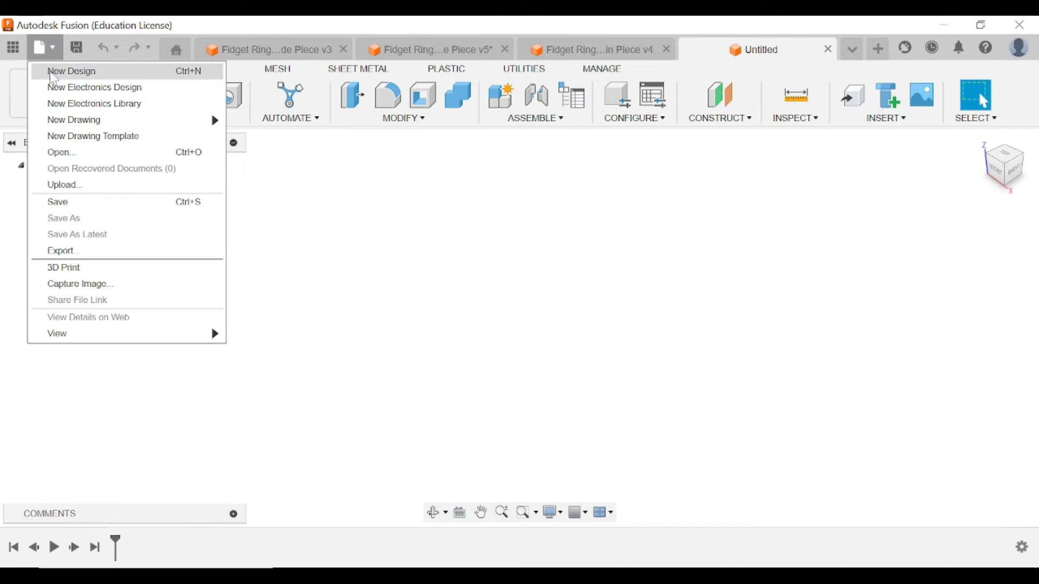
pyautogui.click(410, 209)
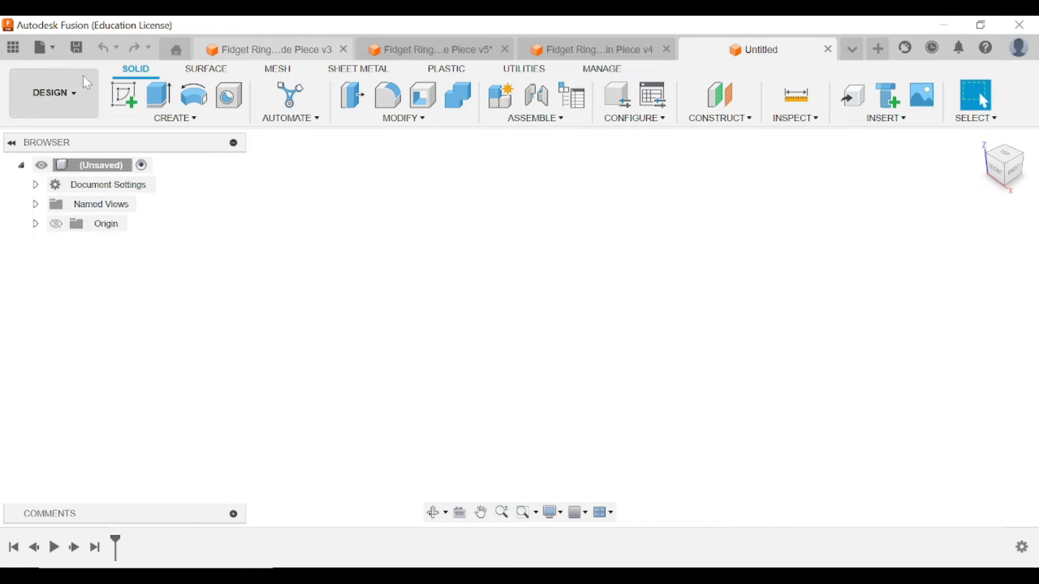
# Sketch a 25 mm diameter circle centred on the origin on the horizontal plane and finish the sketch.
pyautogui.click(133, 108)
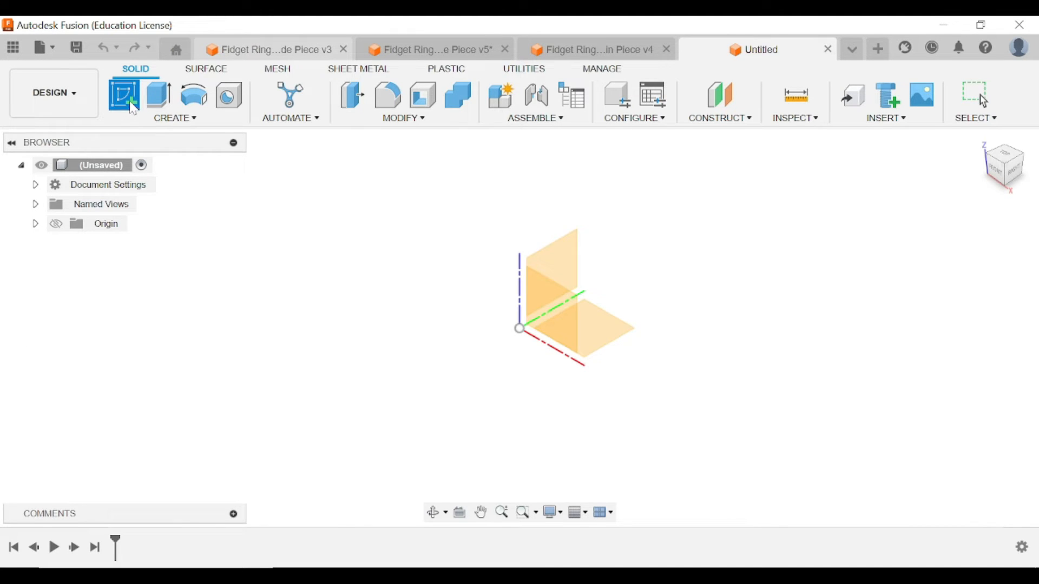
pyautogui.click(615, 335)
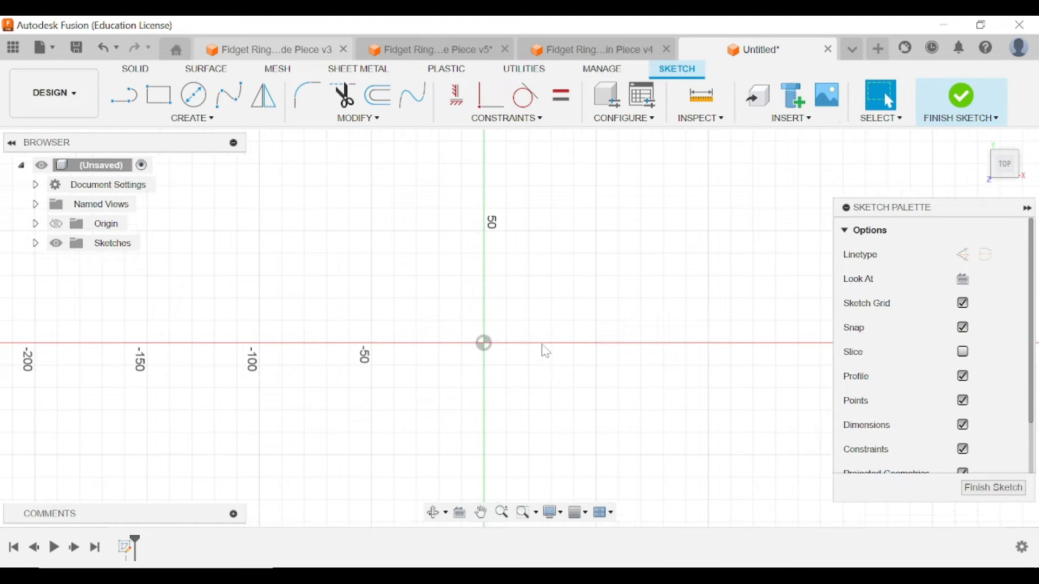
pyautogui.click(194, 95)
pyautogui.click(480, 348)
pyautogui.write('1')
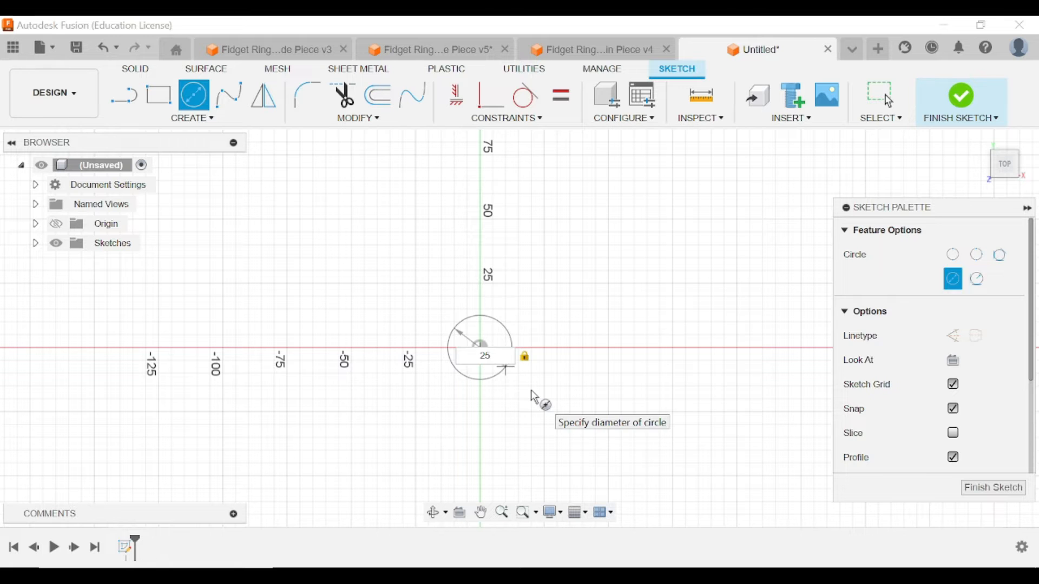
pyautogui.press('Return')
pyautogui.scroll(5, 479, 402)
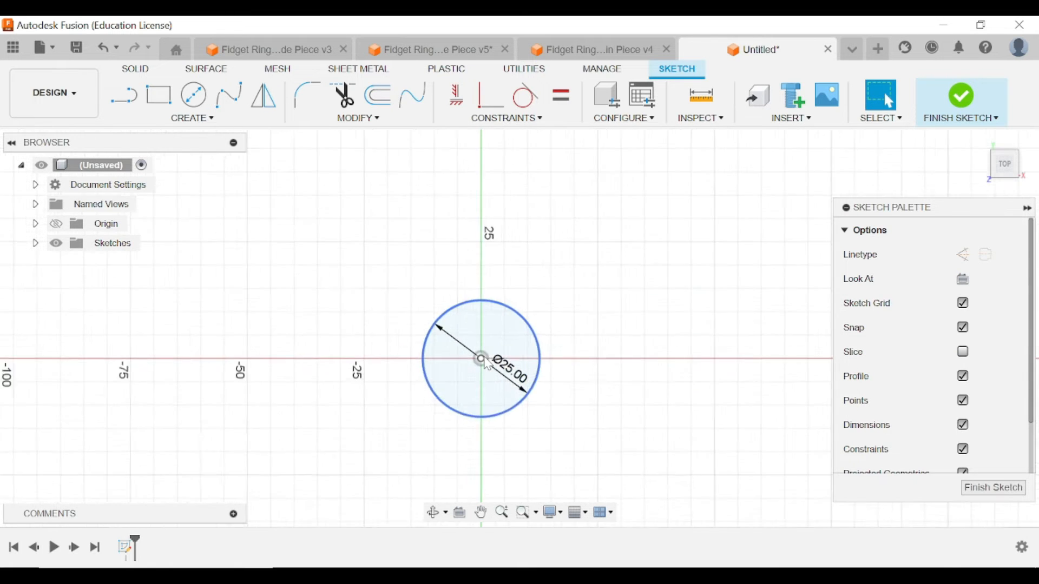
pyautogui.rightClick(605, 406)
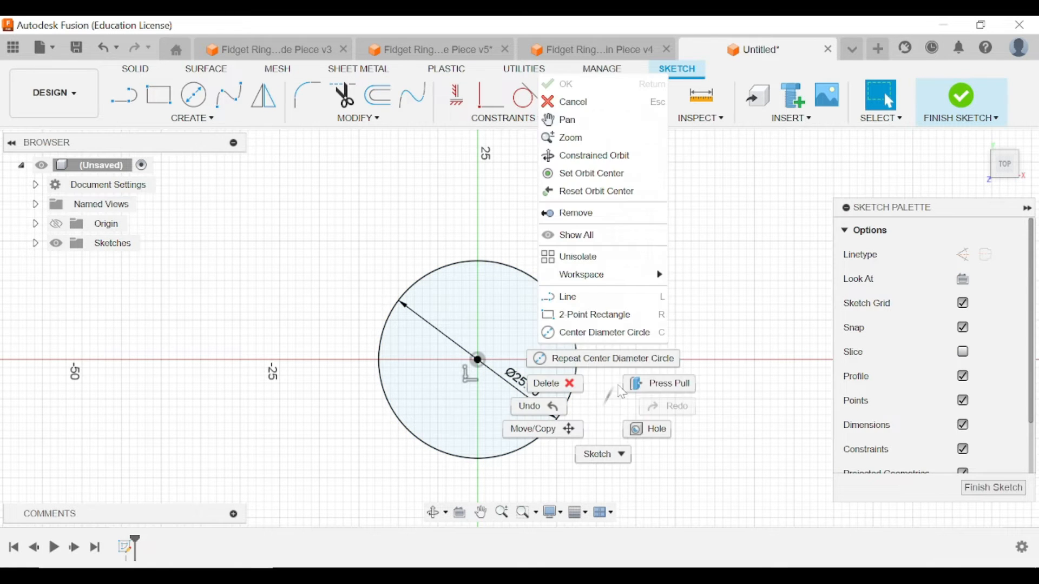
pyautogui.click(743, 305)
pyautogui.click(966, 98)
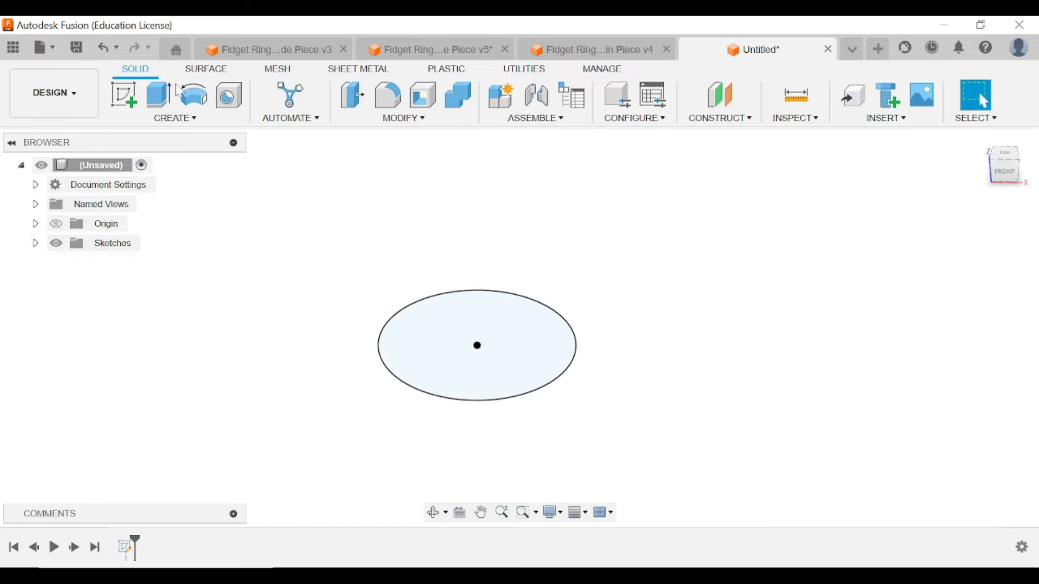
# Extrude the 25 mm circle 1.5 mm upward as a new body.
pyautogui.click(159, 95)
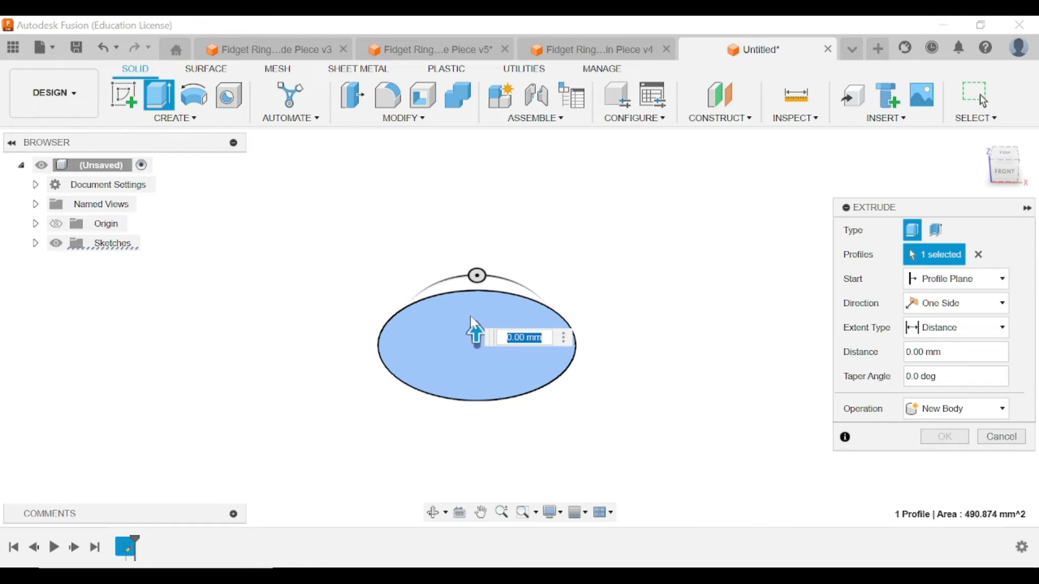
pyautogui.write('1.5')
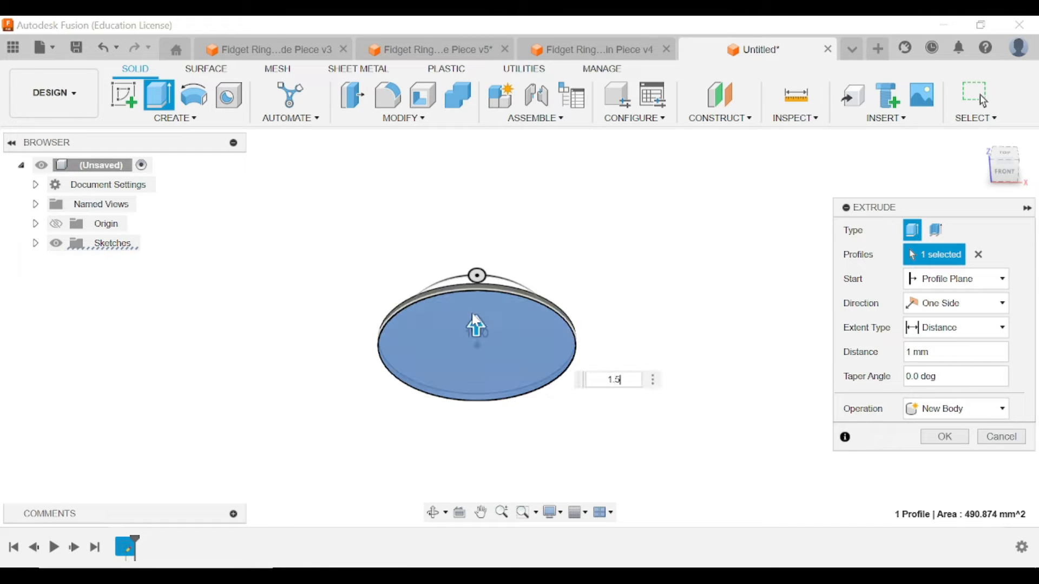
pyautogui.press('Return')
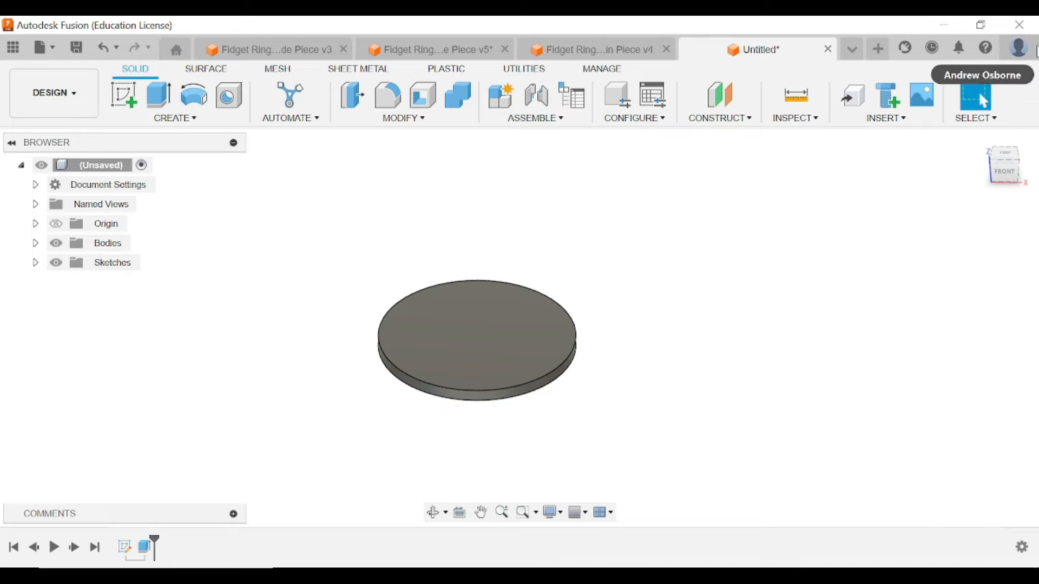
pyautogui.click(1011, 161)
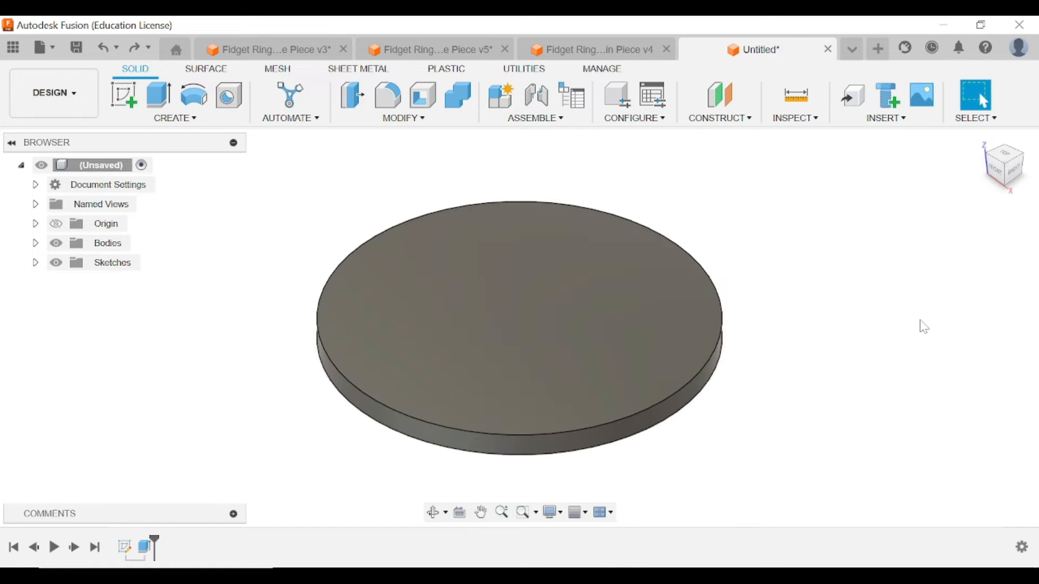
# Start a sketch on the disc's top face and draw a 20.95 mm diameter circle centred on the origin.
pyautogui.click(124, 95)
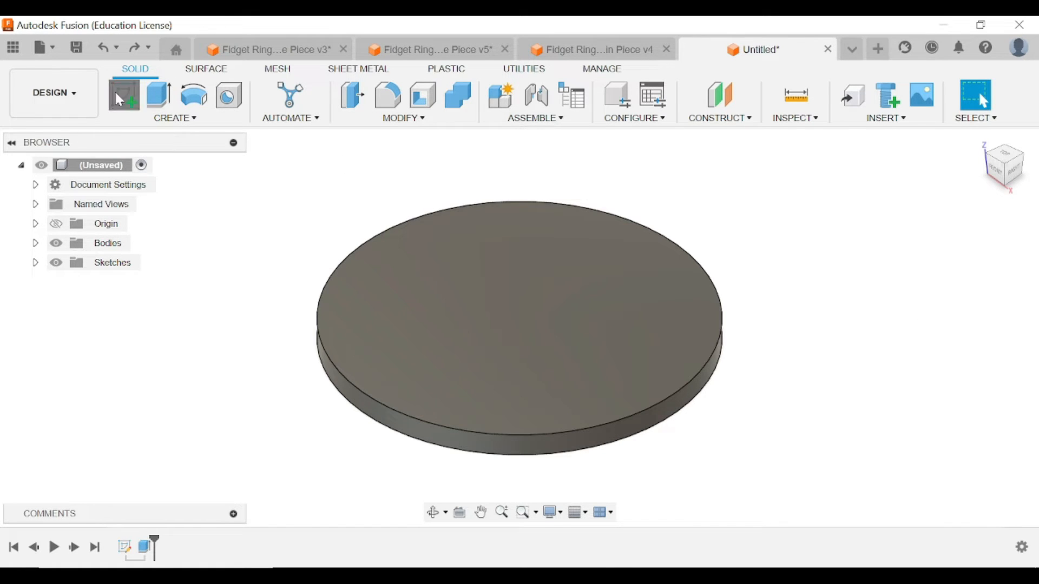
pyautogui.click(481, 340)
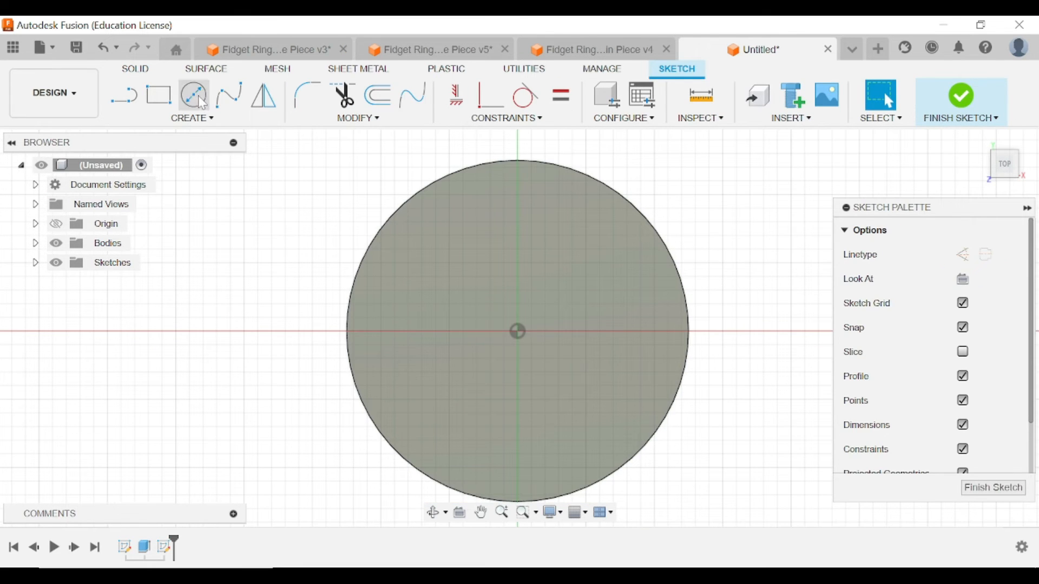
pyautogui.click(206, 91)
pyautogui.click(519, 331)
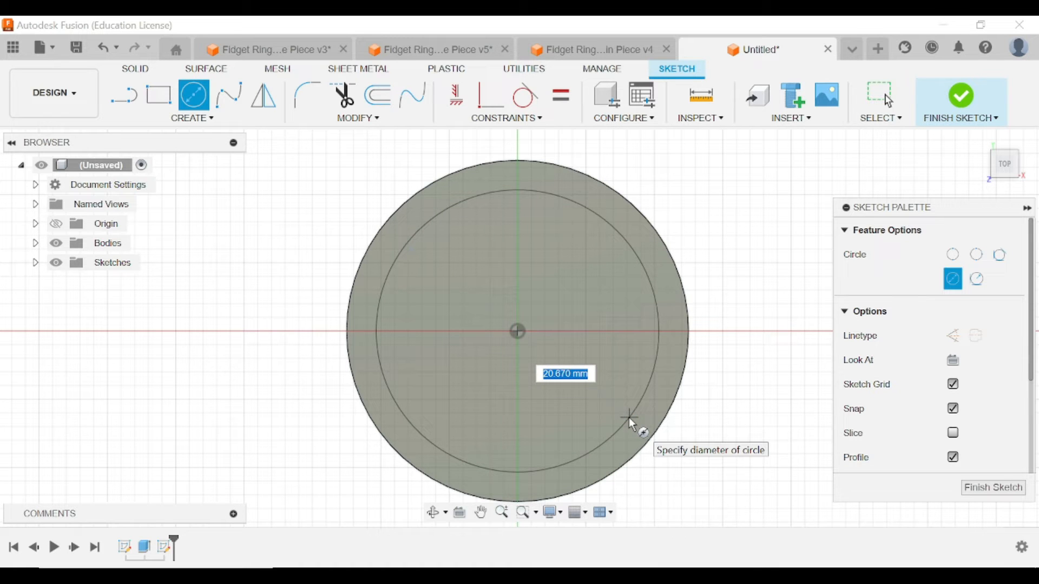
pyautogui.write('20')
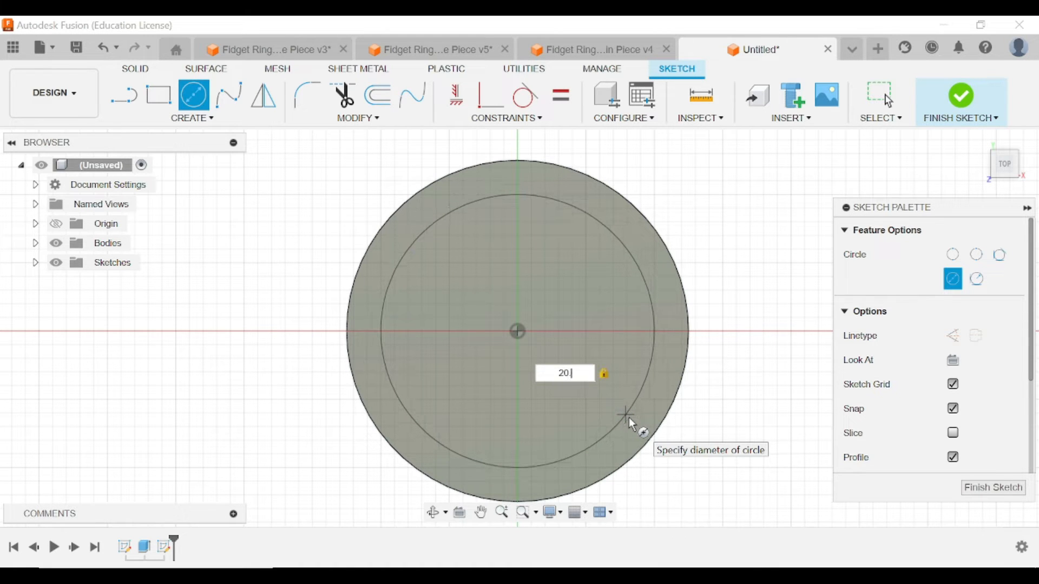
pyautogui.write('.95')
pyautogui.press('Return')
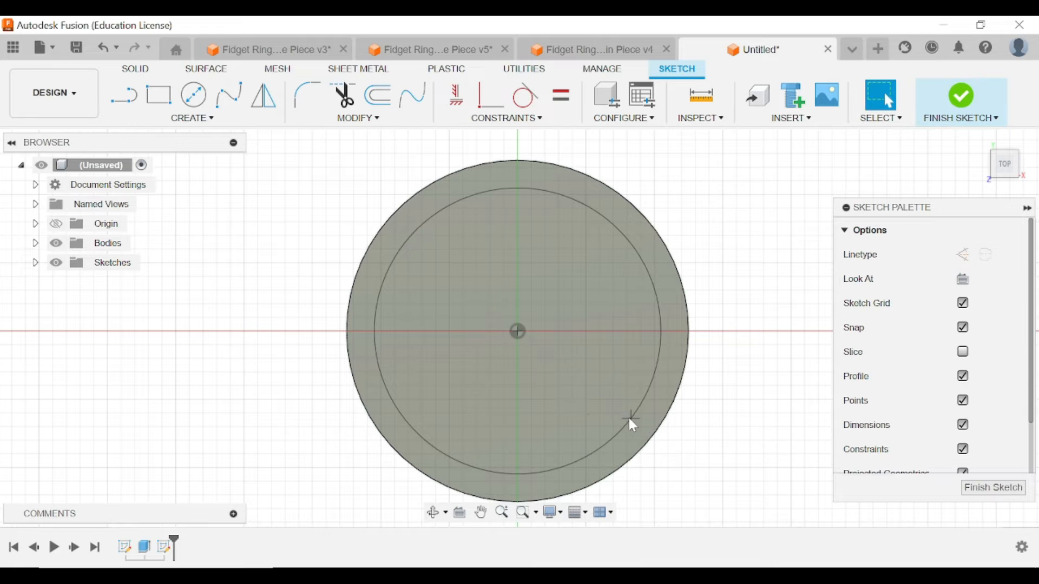
# Move the 20.95 mm circle's diameter dimension clear of the disc.
pyautogui.moveTo(591, 382); pyautogui.dragTo(749, 209)
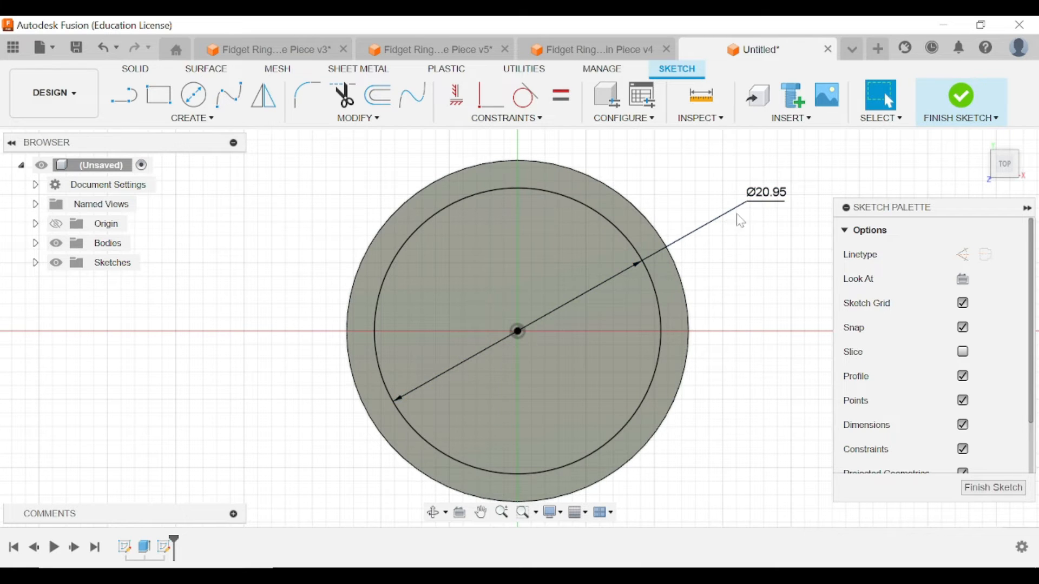
pyautogui.moveTo(752, 209)
pyautogui.mouseDown()
pyautogui.moveTo(790, 214)
pyautogui.moveTo(755, 223)
pyautogui.mouseUp()
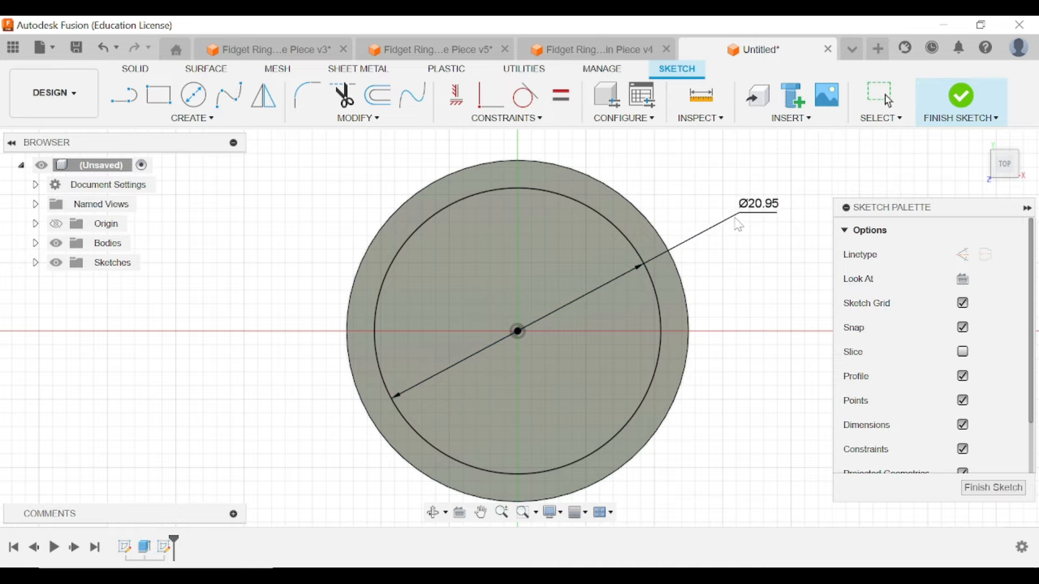
pyautogui.click(736, 214)
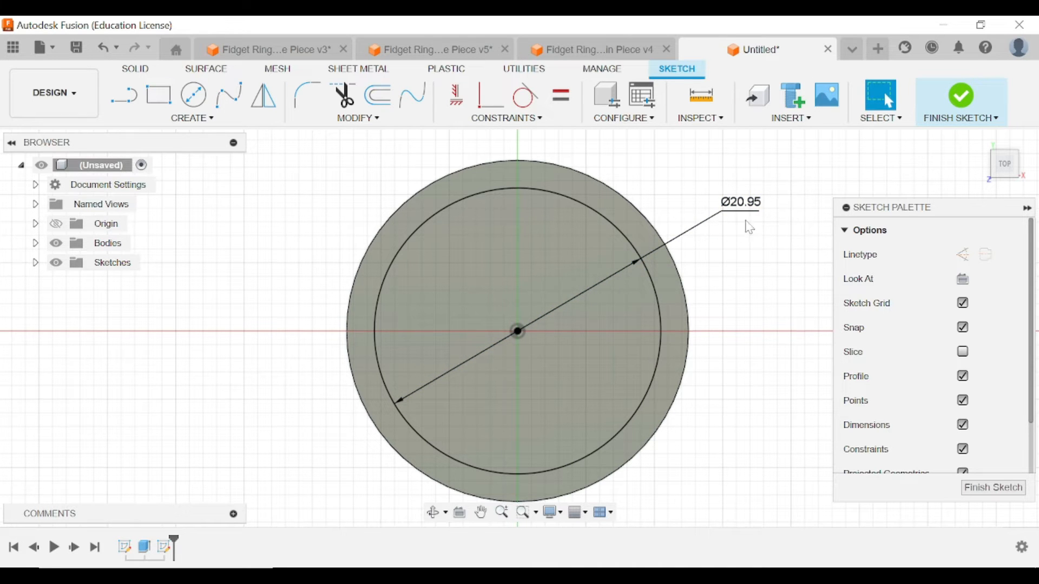
# Draw an 18.95 mm diameter circle centred on the origin inside the 20.95 mm circle and finish the sketch.
pyautogui.click(194, 98)
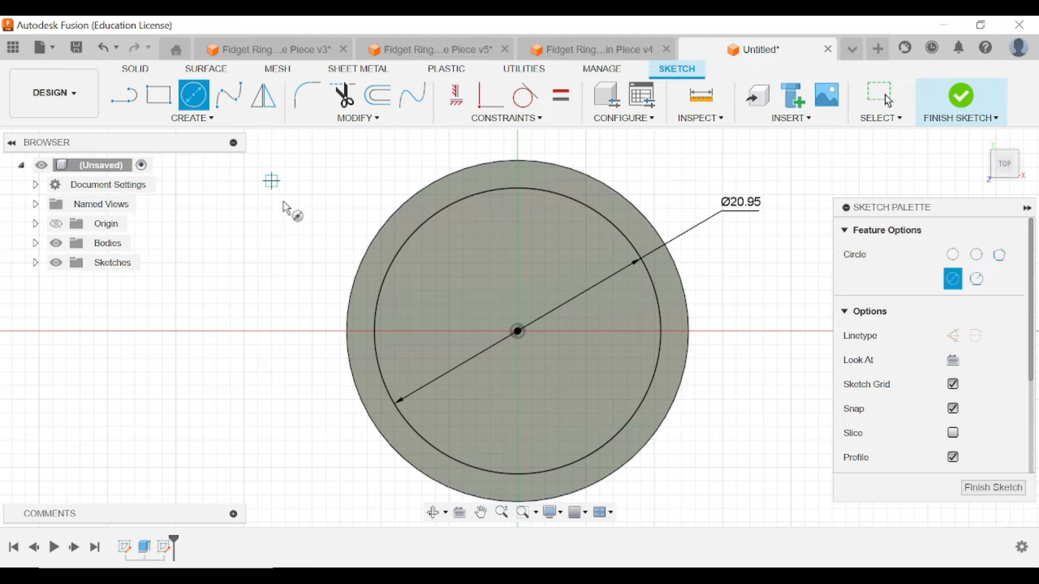
pyautogui.click(519, 332)
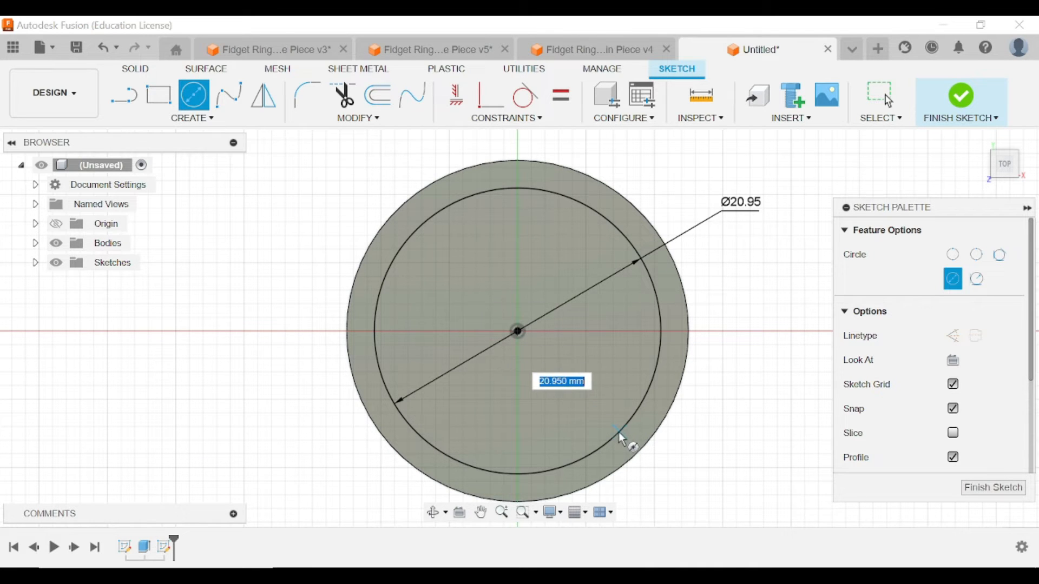
pyautogui.write('18.95')
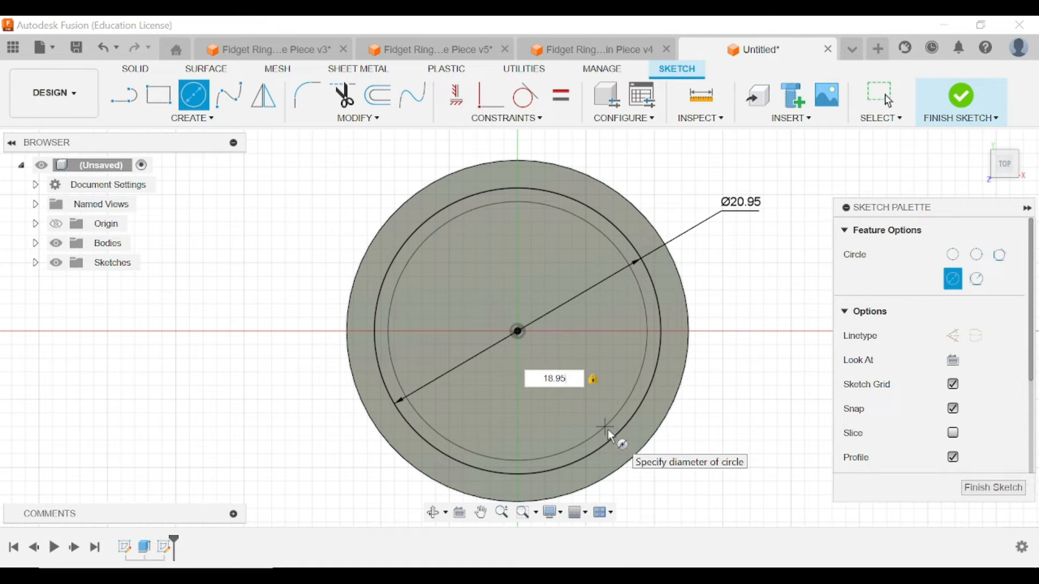
pyautogui.press('Return')
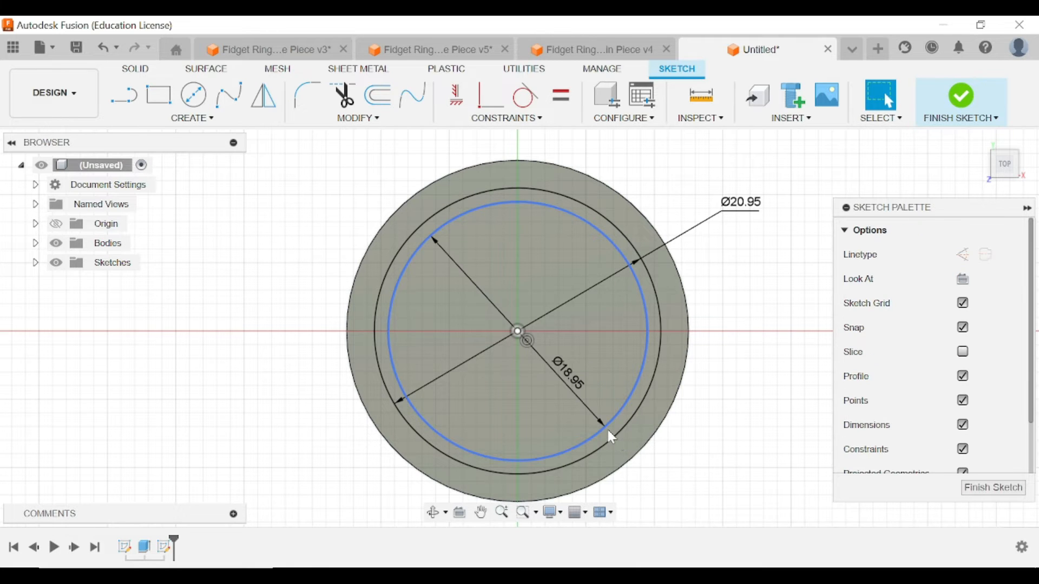
pyautogui.click(958, 107)
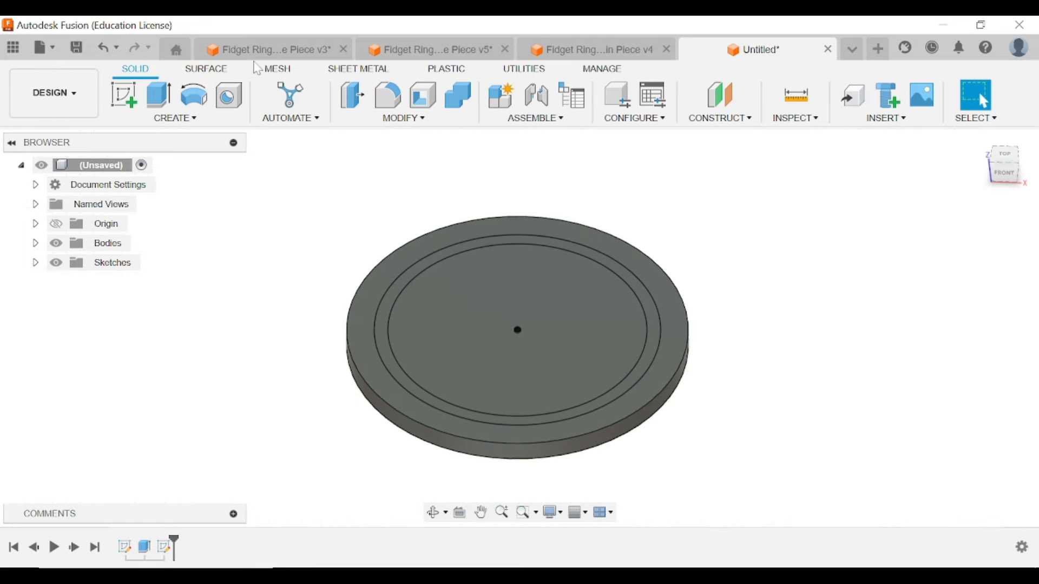
# Extrude the ring profile between the 20.95 mm and 18.95 mm circles 7 mm upward from the disc.
pyautogui.click(159, 95)
pyautogui.click(399, 299)
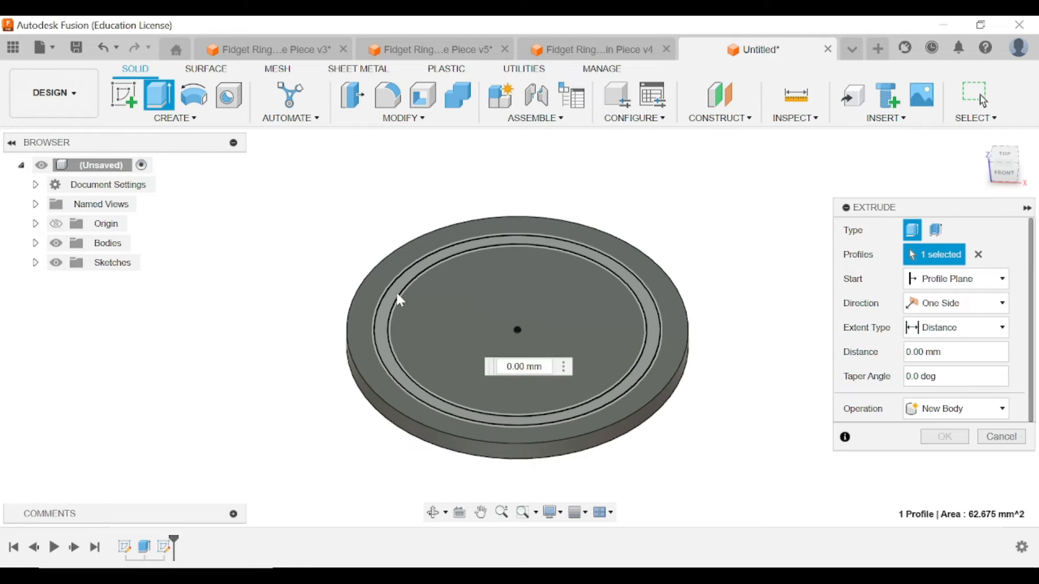
pyautogui.write('7')
pyautogui.press('Return')
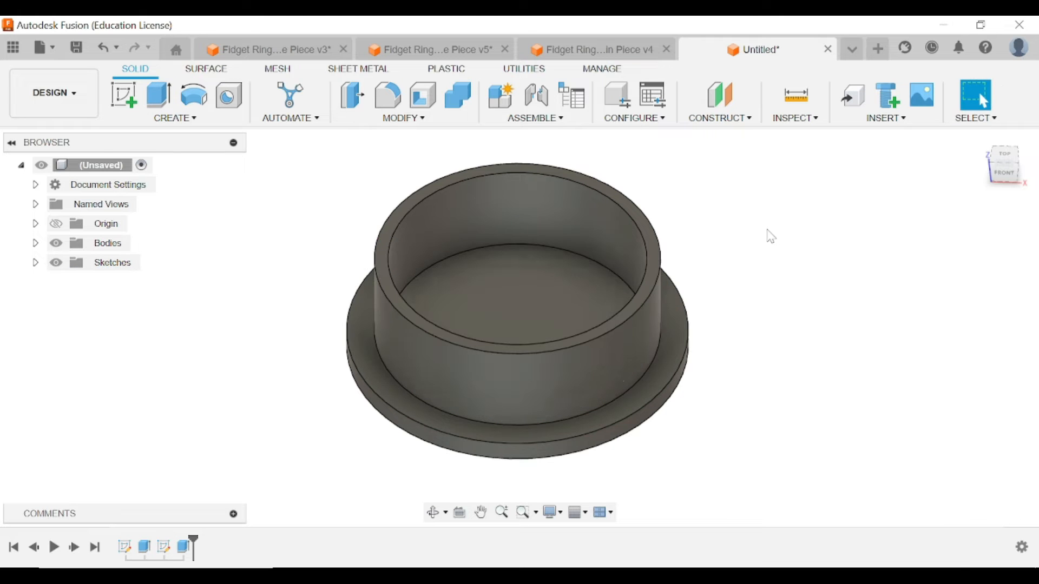
# Extrude the circular floor inside the raised ring by -8 mm as a cut to open the centre through the flange.
pyautogui.moveTo(1033, 163)
pyautogui.mouseDown()
pyautogui.moveTo(1022, 184)
pyautogui.moveTo(1002, 157)
pyautogui.moveTo(1000, 174)
pyautogui.mouseUp()
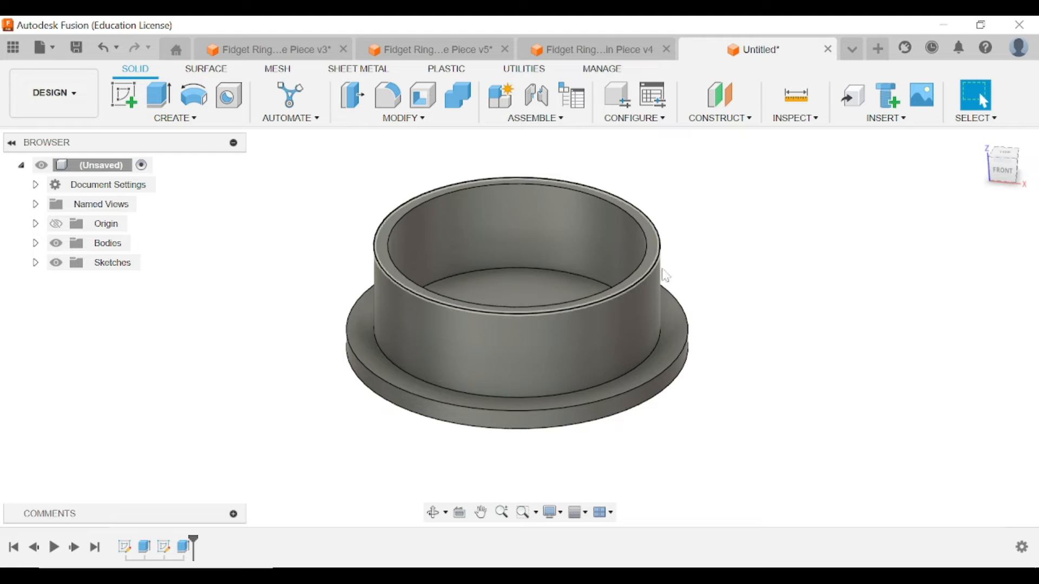
pyautogui.click(159, 95)
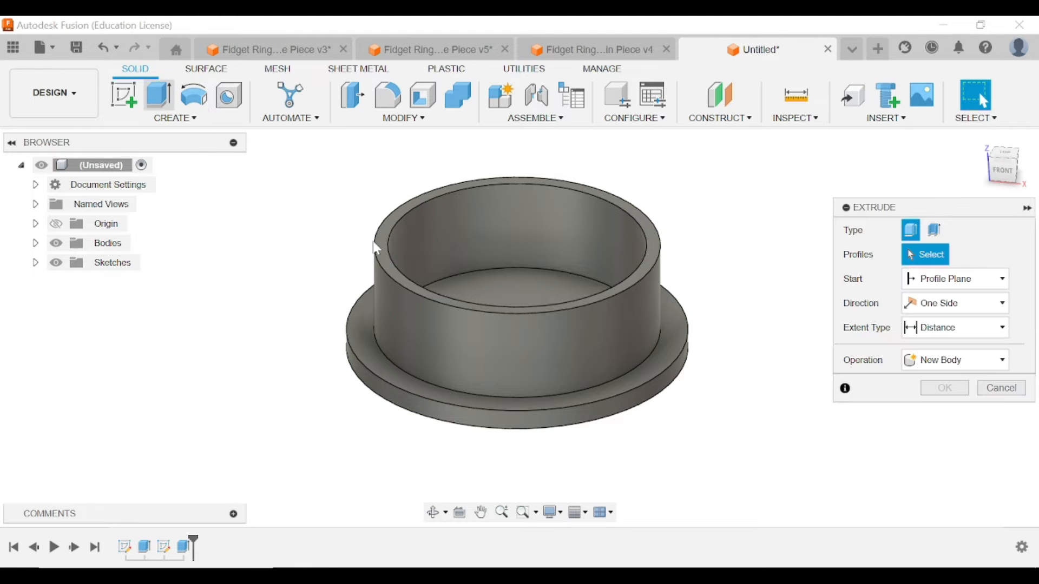
pyautogui.click(509, 282)
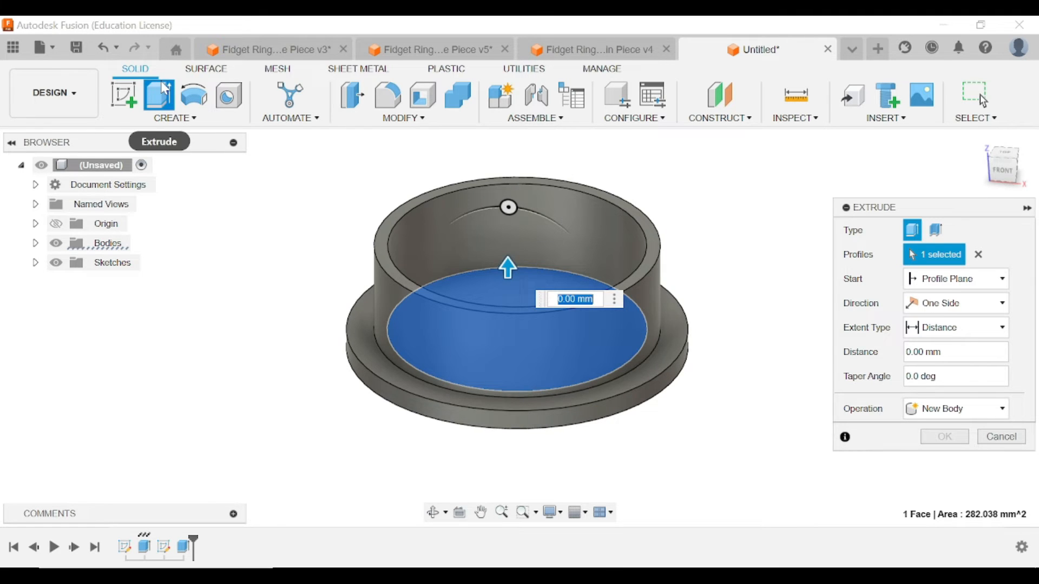
pyautogui.moveTo(508, 262); pyautogui.dragTo(510, 391)
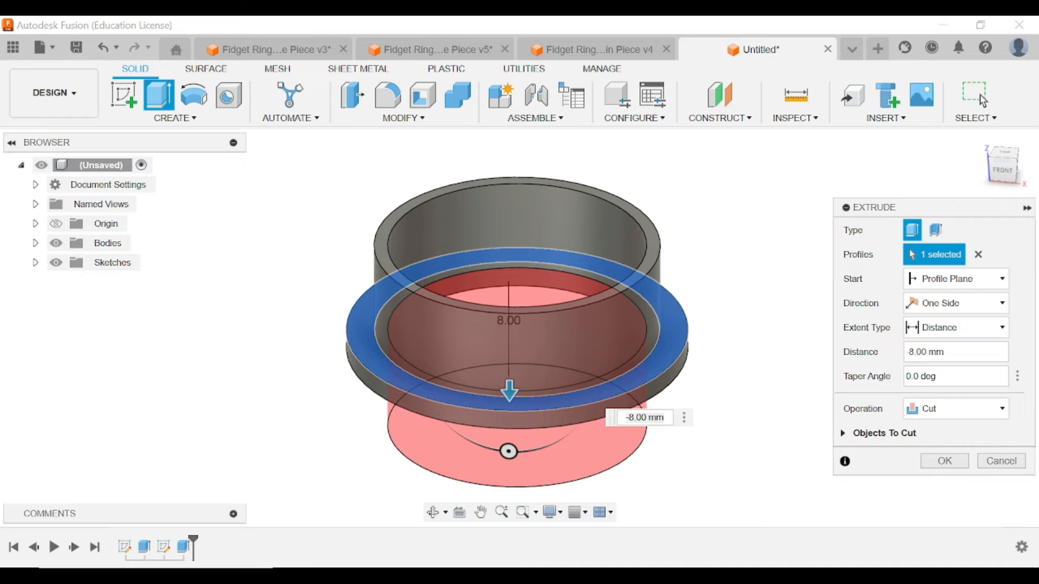
pyautogui.click(946, 461)
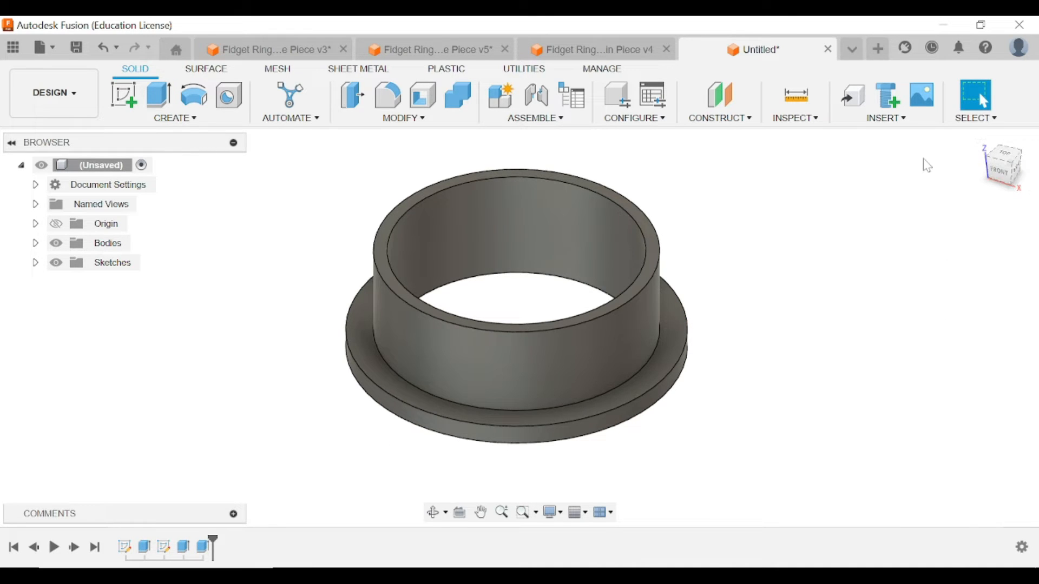
# Open the save settings for the untitled design and expand the location to view the Fidget Ring Project folder.
pyautogui.click(76, 49)
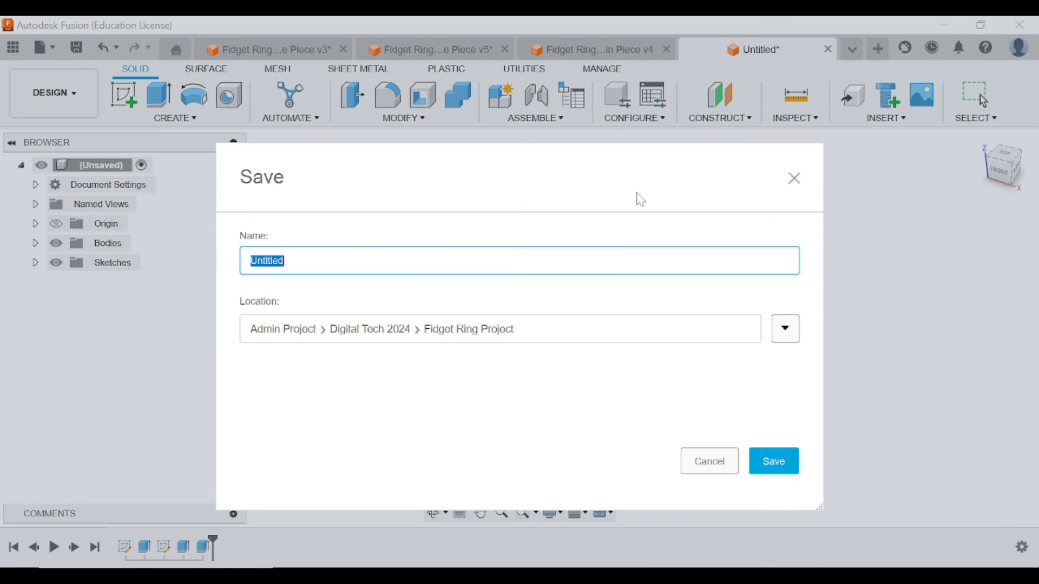
pyautogui.click(784, 330)
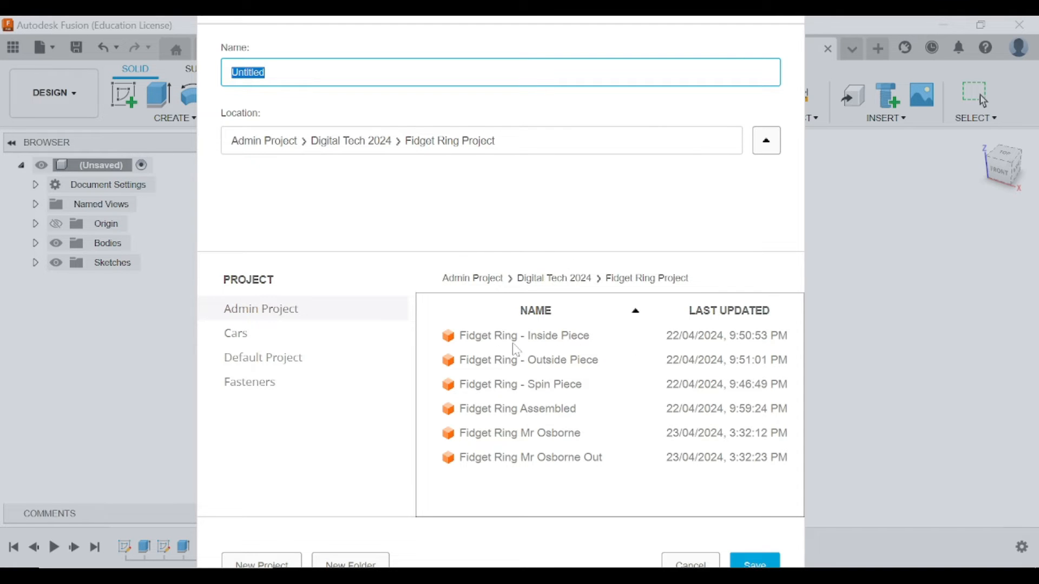
pyautogui.moveTo(682, 44); pyautogui.dragTo(679, 87)
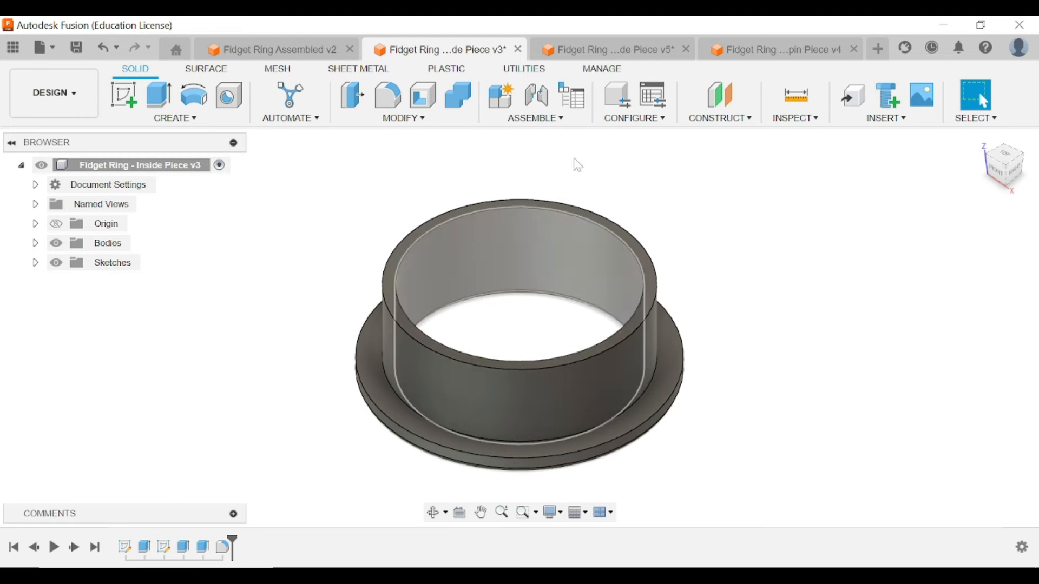
# Compare the finished outside, inside and spin piece reference designs, and view the spin piece from another angle.
pyautogui.click(623, 52)
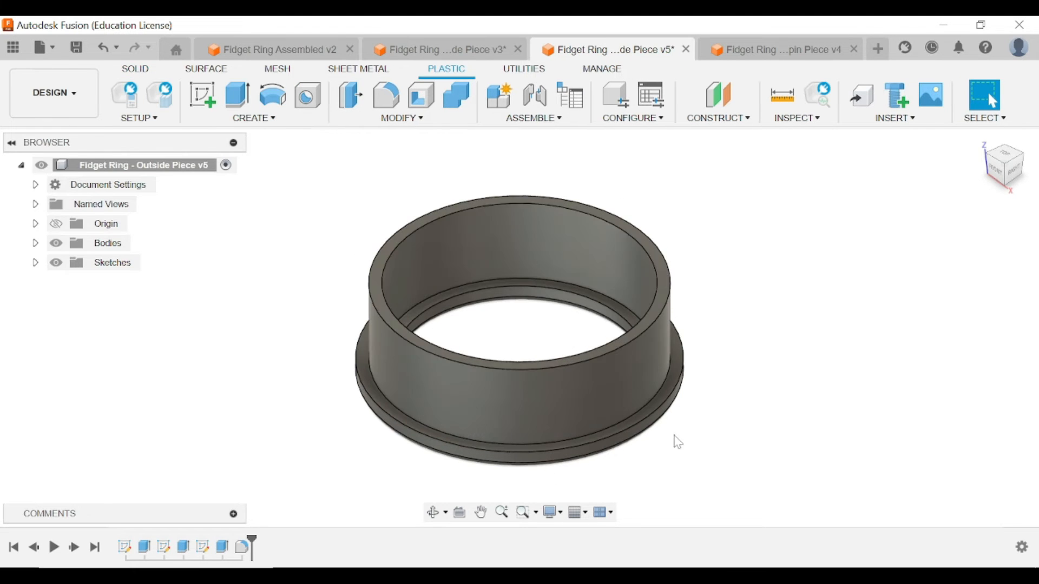
pyautogui.click(467, 54)
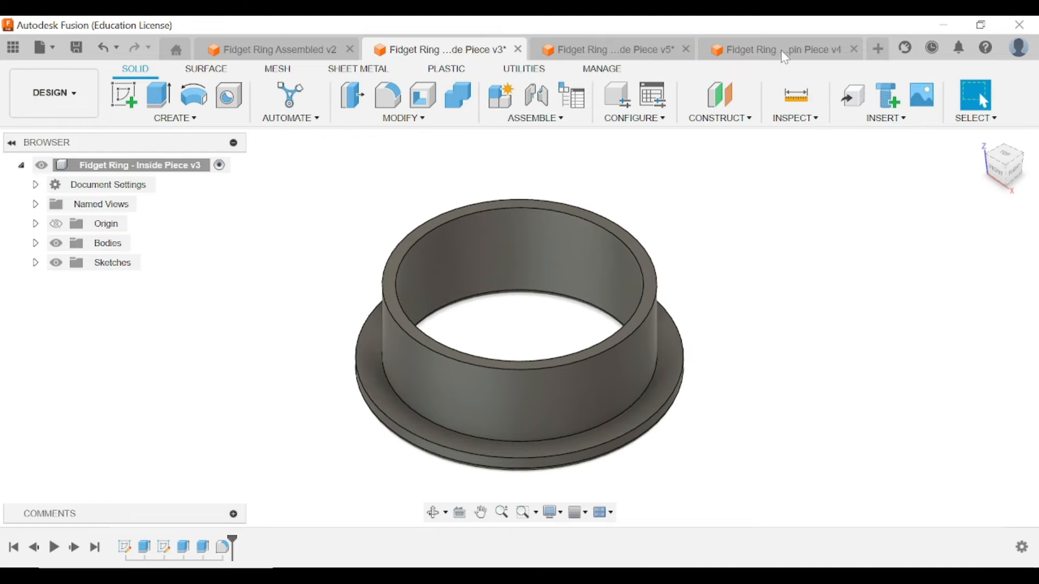
pyautogui.click(786, 56)
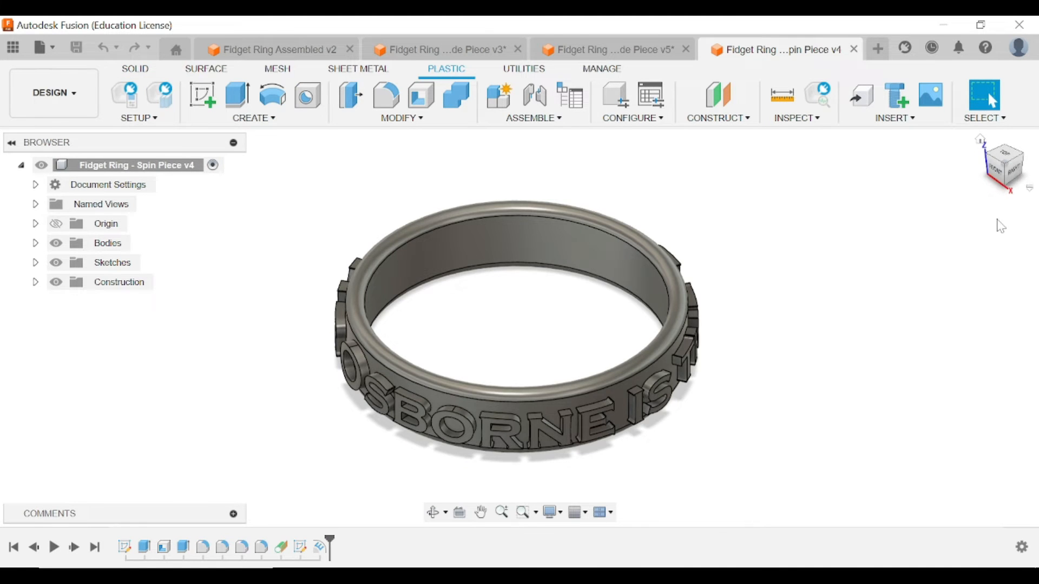
pyautogui.moveTo(1019, 170)
pyautogui.mouseDown()
pyautogui.moveTo(1011, 136)
pyautogui.moveTo(989, 190)
pyautogui.moveTo(982, 141)
pyautogui.moveTo(969, 169)
pyautogui.mouseUp()
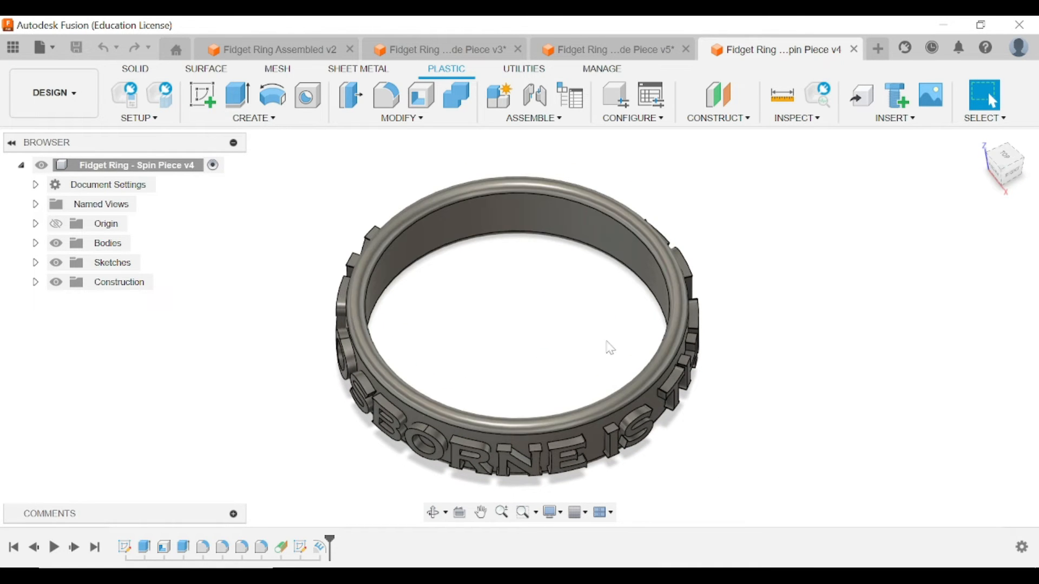
# Create a new design and start a sketch on the horizontal XY plane.
pyautogui.click(880, 54)
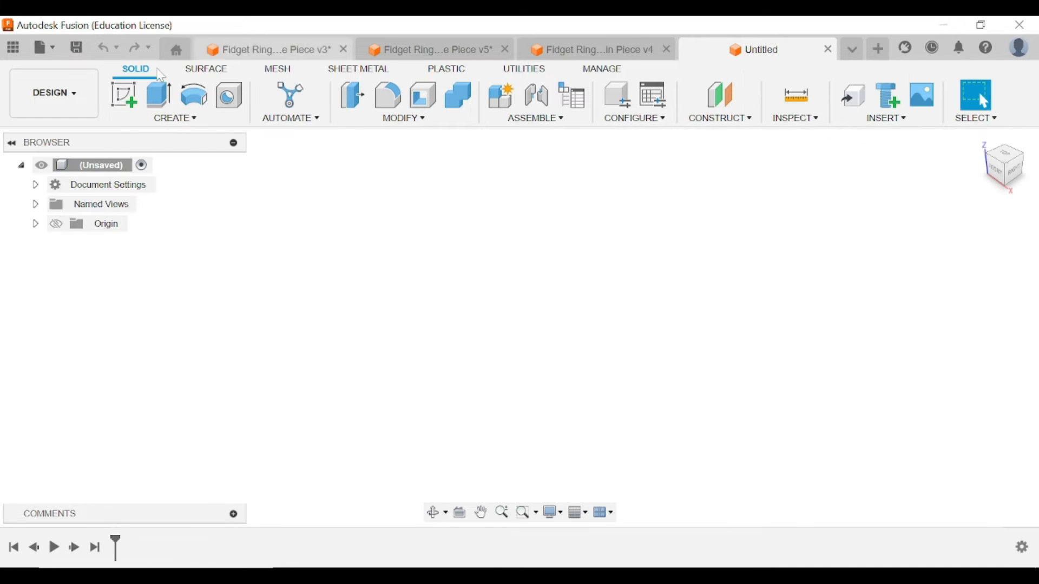
pyautogui.click(124, 96)
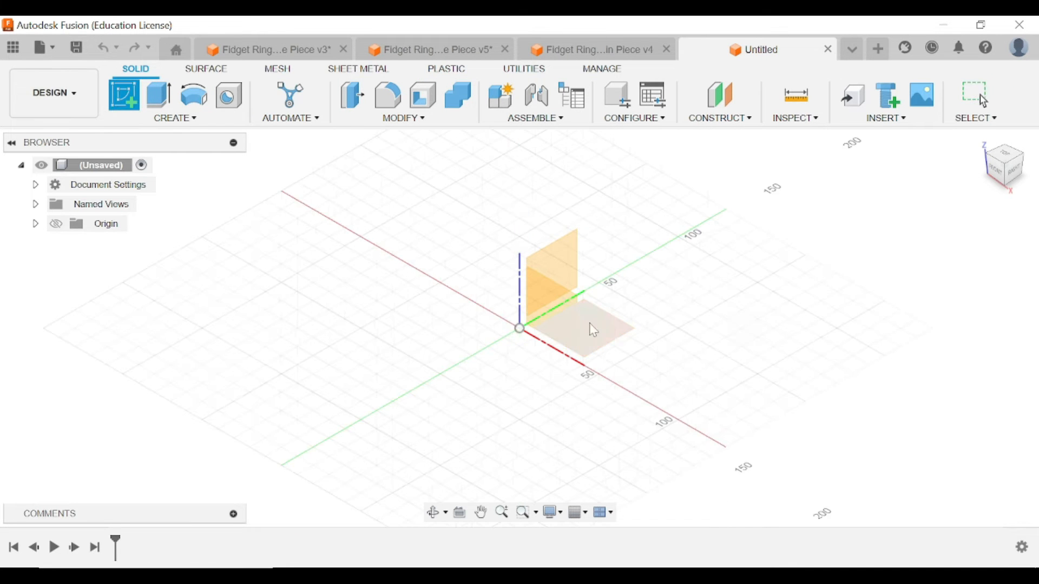
pyautogui.click(621, 331)
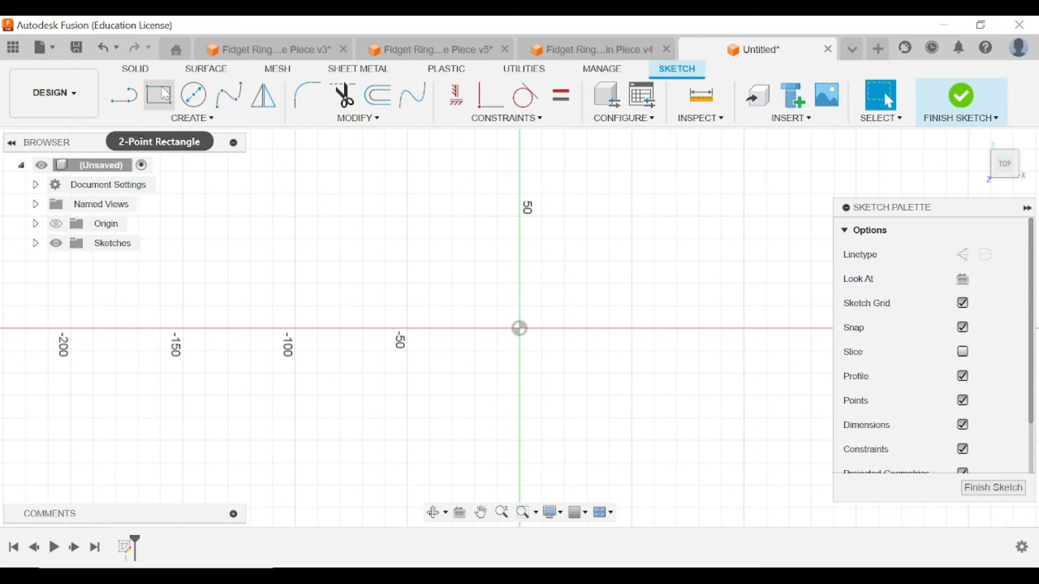
# Draw a 26.9 mm diameter circle centred on the origin in the new design and finish the sketch.
pyautogui.click(196, 97)
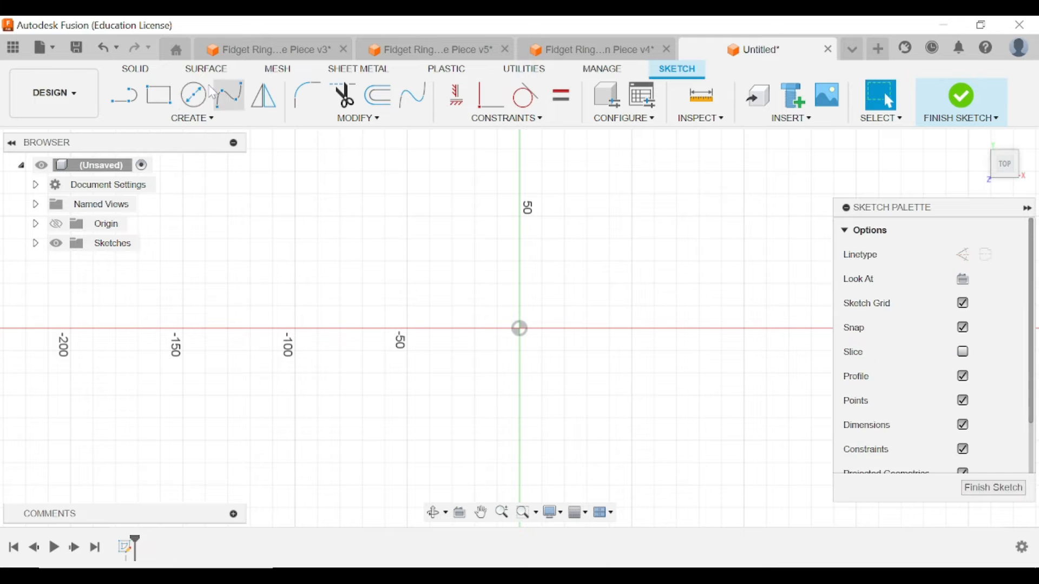
pyautogui.click(196, 97)
pyautogui.click(519, 329)
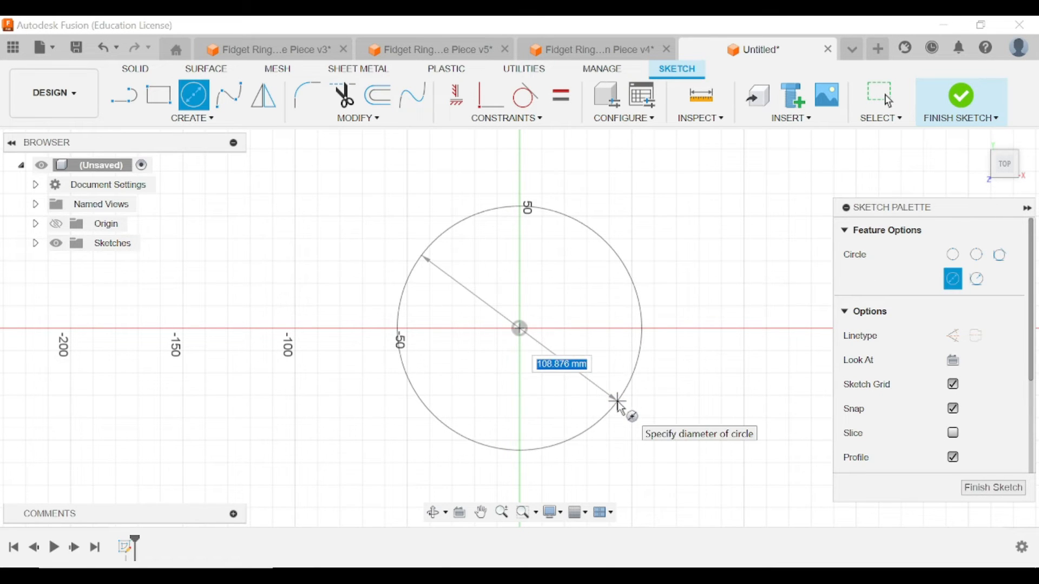
pyautogui.write('27')
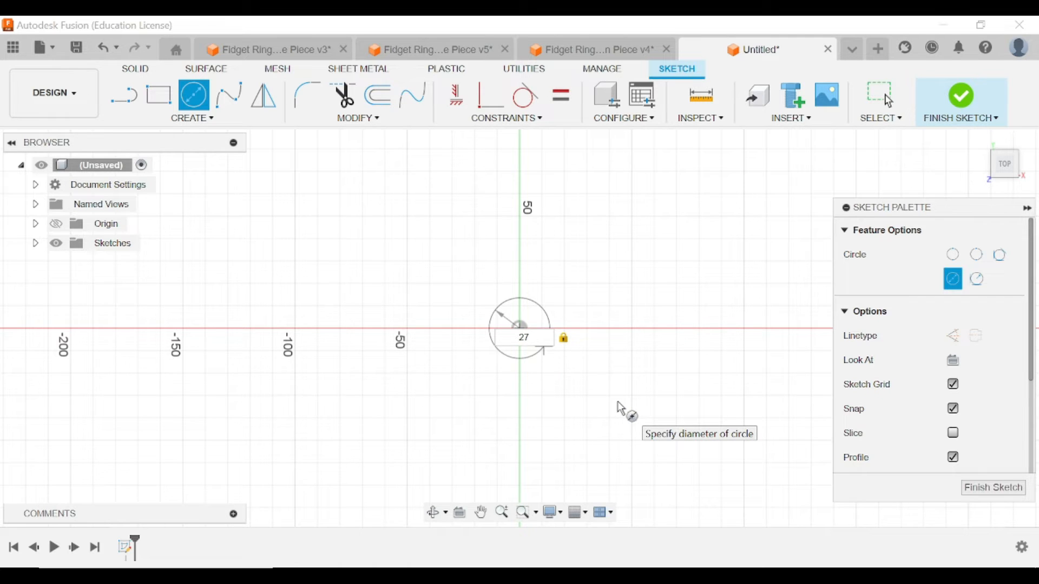
pyautogui.scroll(2, 545, 341)
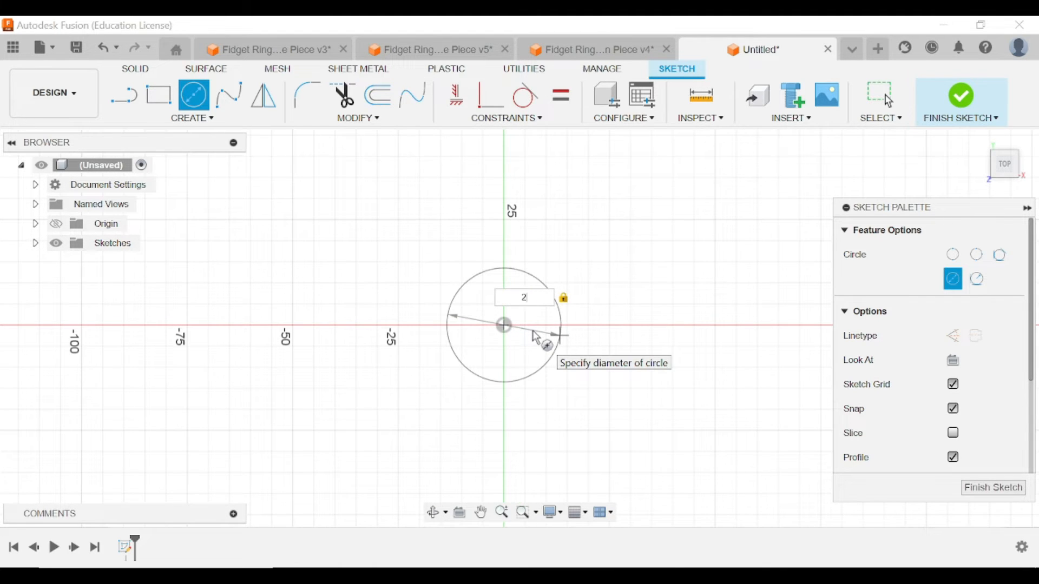
pyautogui.write('.9')
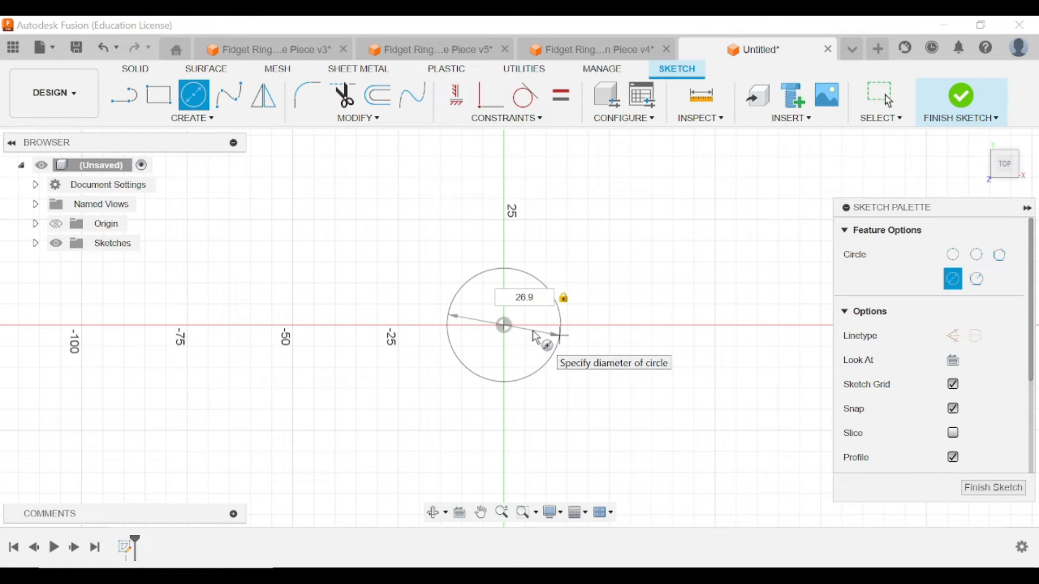
pyautogui.press('Return')
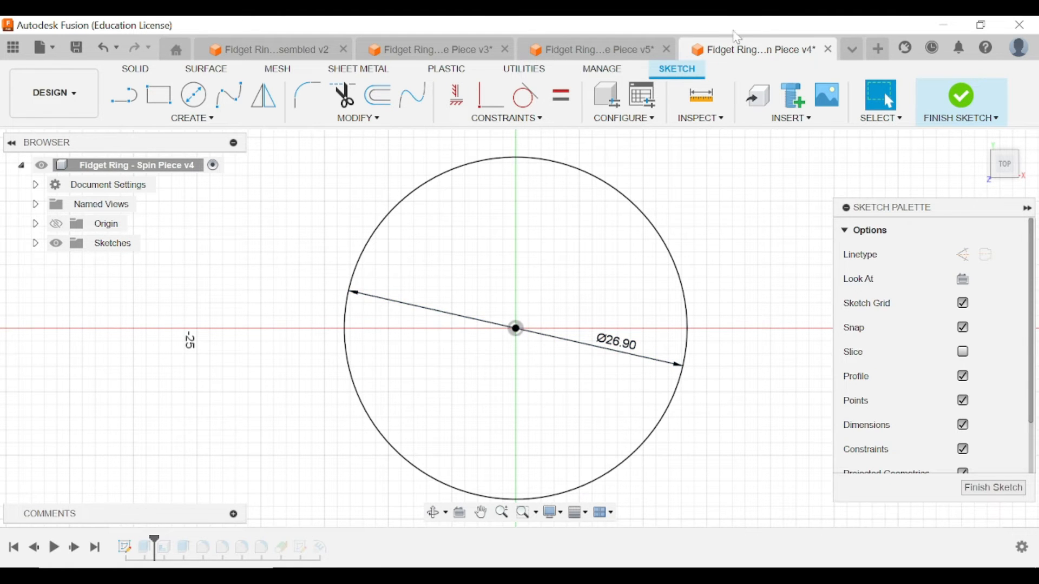
pyautogui.click(852, 49)
pyautogui.click(814, 143)
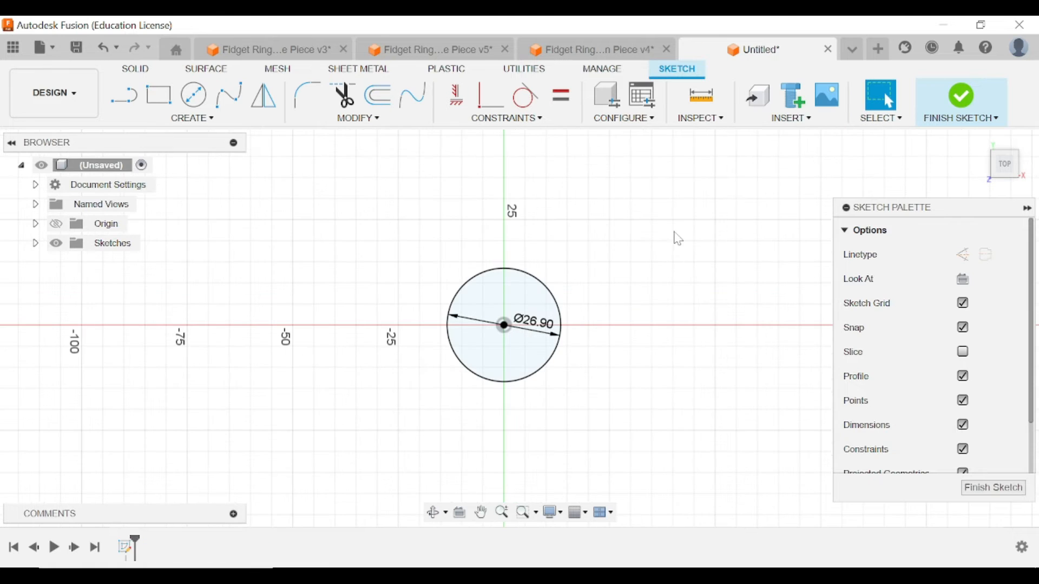
pyautogui.click(963, 100)
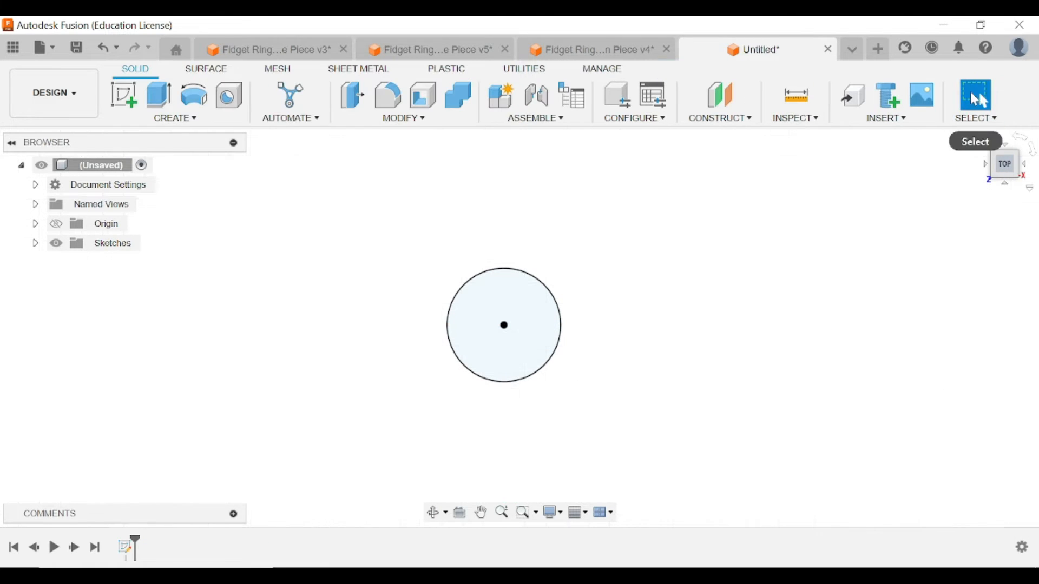
# Extrude the 26.9 mm circle 6 mm upward as a new body.
pyautogui.click(1010, 168)
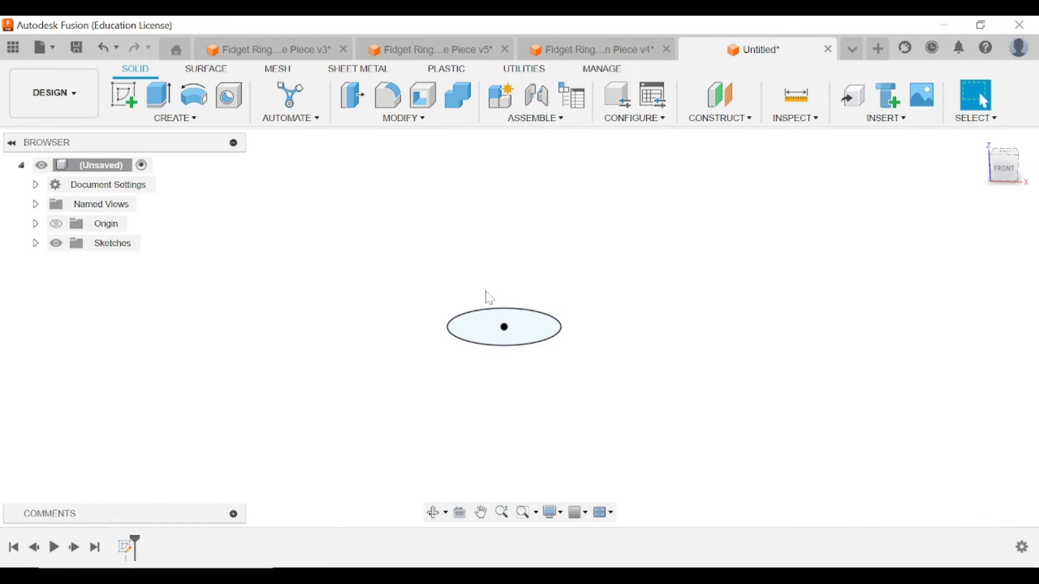
pyautogui.scroll(3, 504, 339)
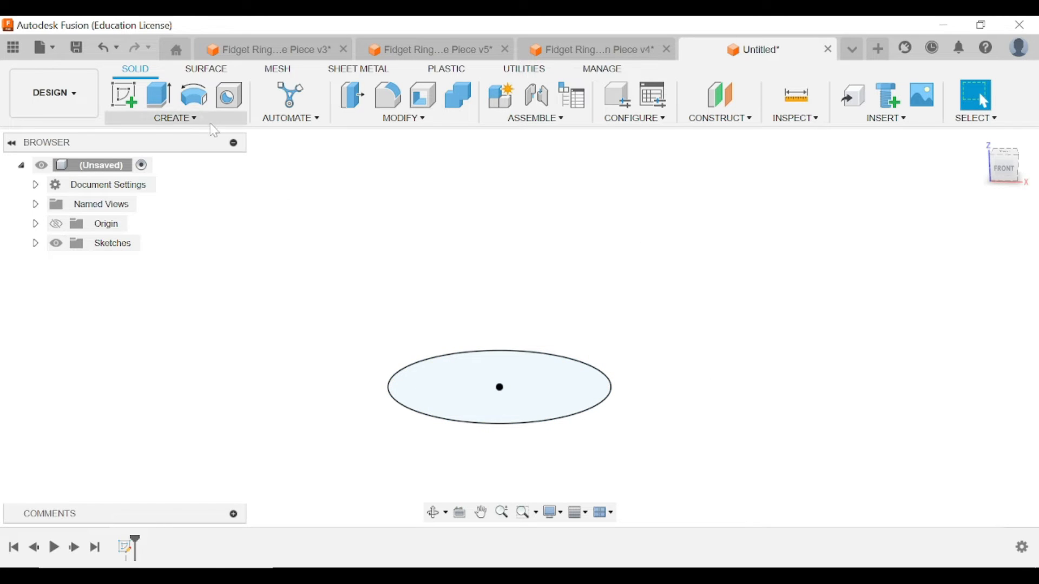
pyautogui.click(159, 94)
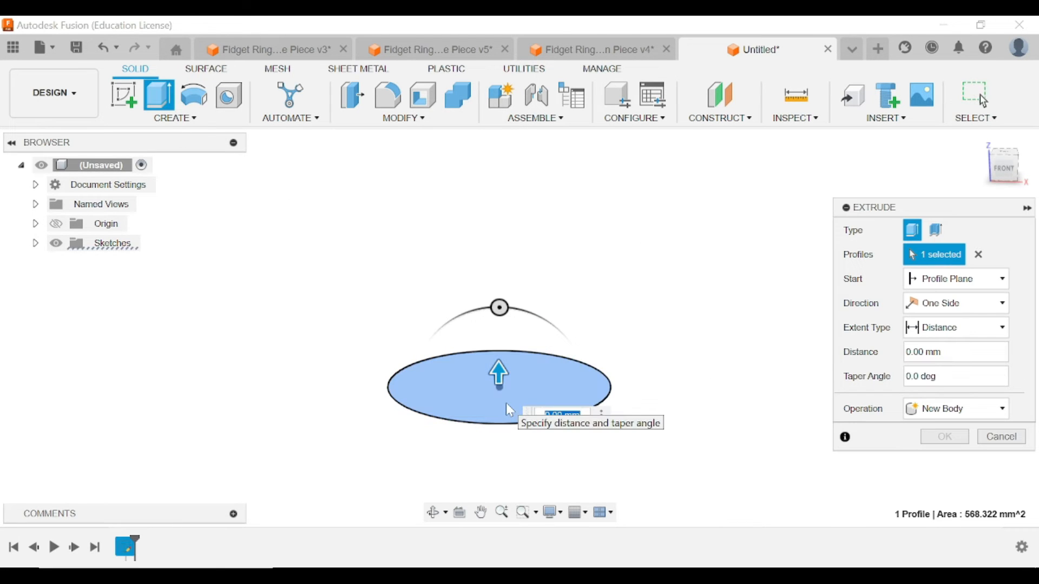
pyautogui.write('6')
pyautogui.press('Return')
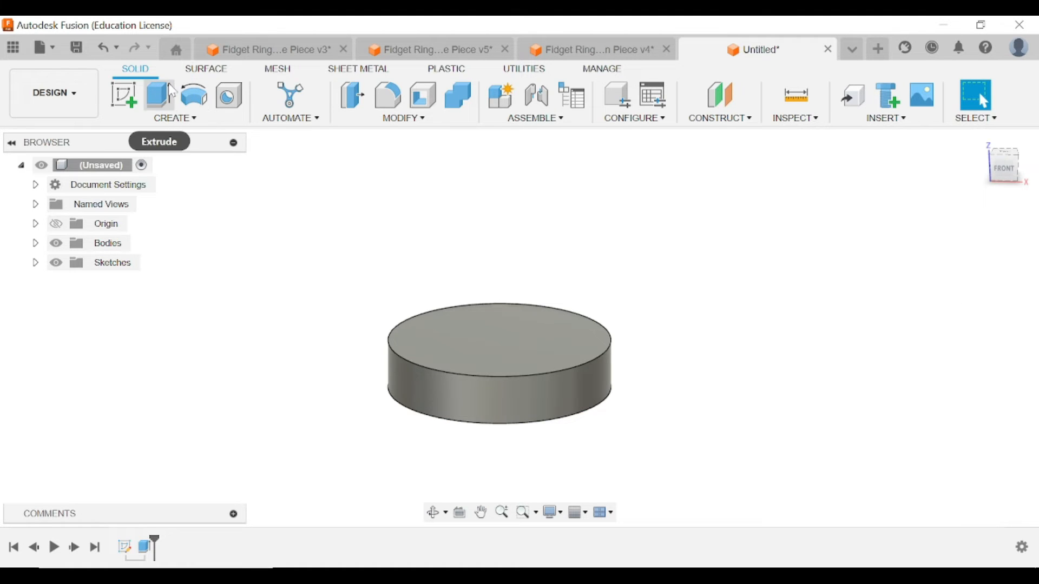
# Reopen the disc's extrusion to check its distance and close it with the same settings.
pyautogui.rightClick(146, 557)
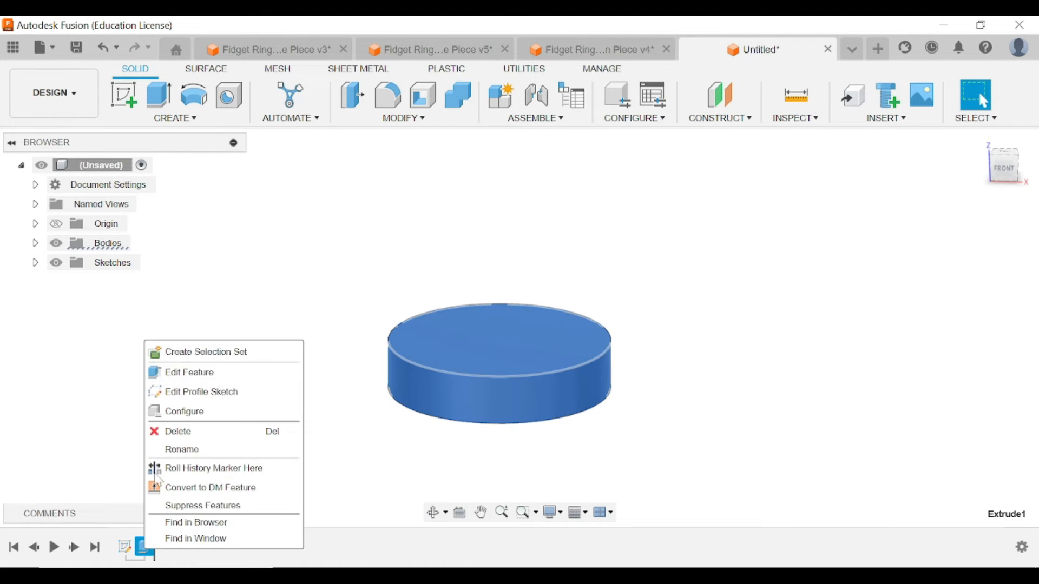
pyautogui.click(195, 371)
pyautogui.click(636, 383)
pyautogui.click(967, 436)
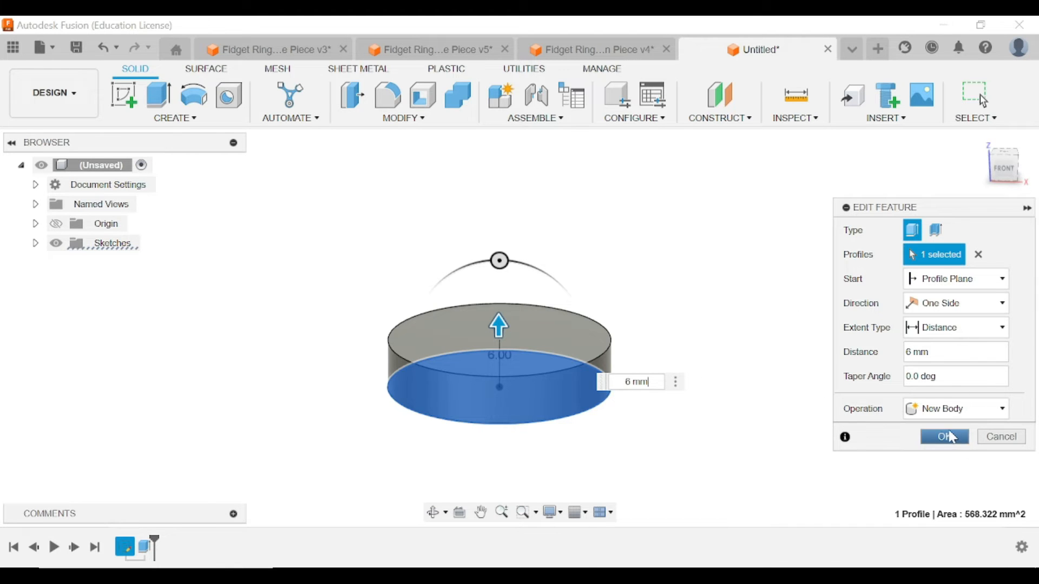
# Shell the disc from its top face with an inside thickness of 1.5 mm.
pyautogui.moveTo(1010, 165); pyautogui.dragTo(914, 200)
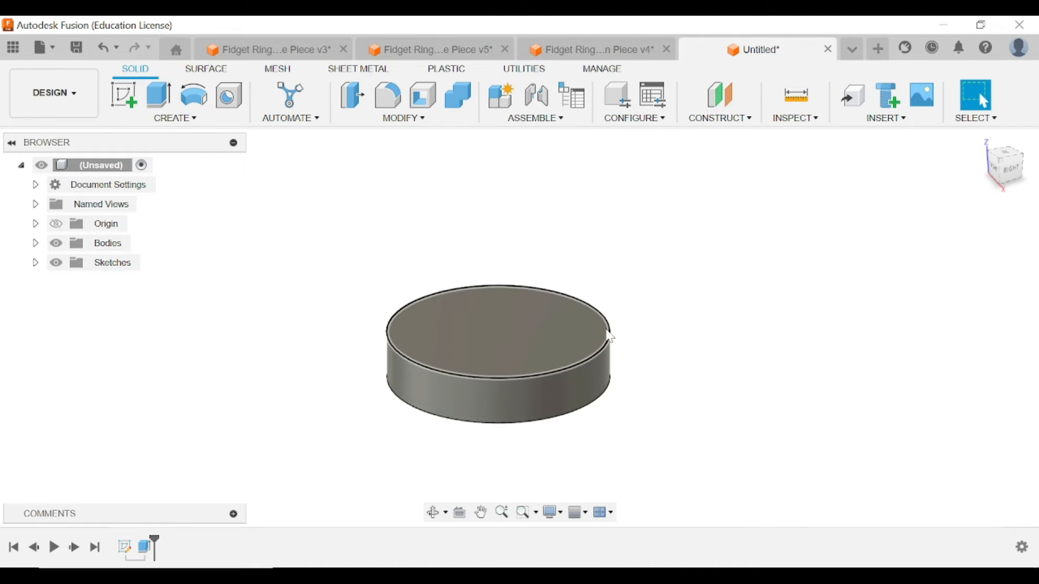
pyautogui.click(427, 105)
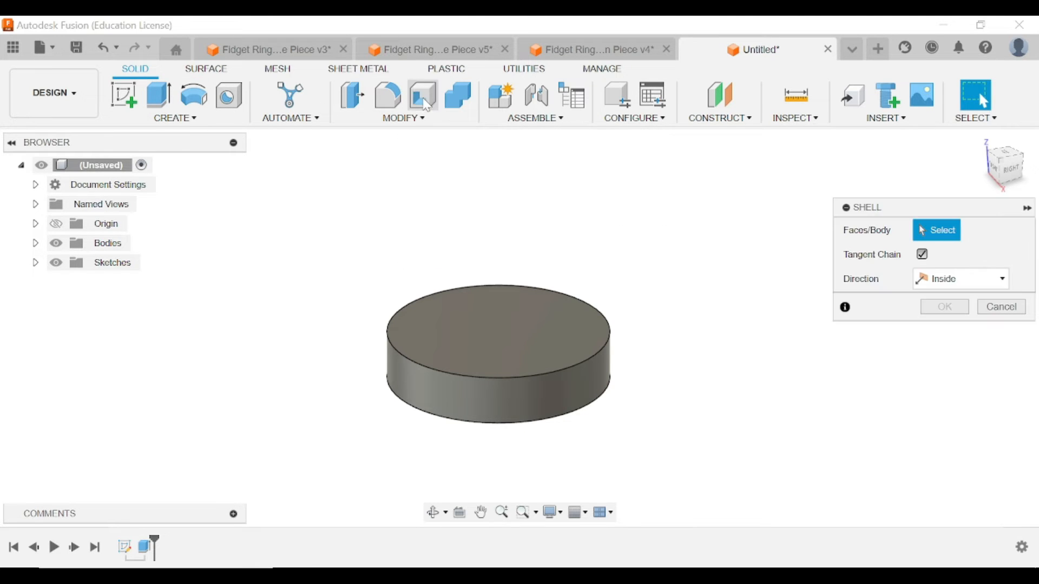
pyautogui.click(502, 352)
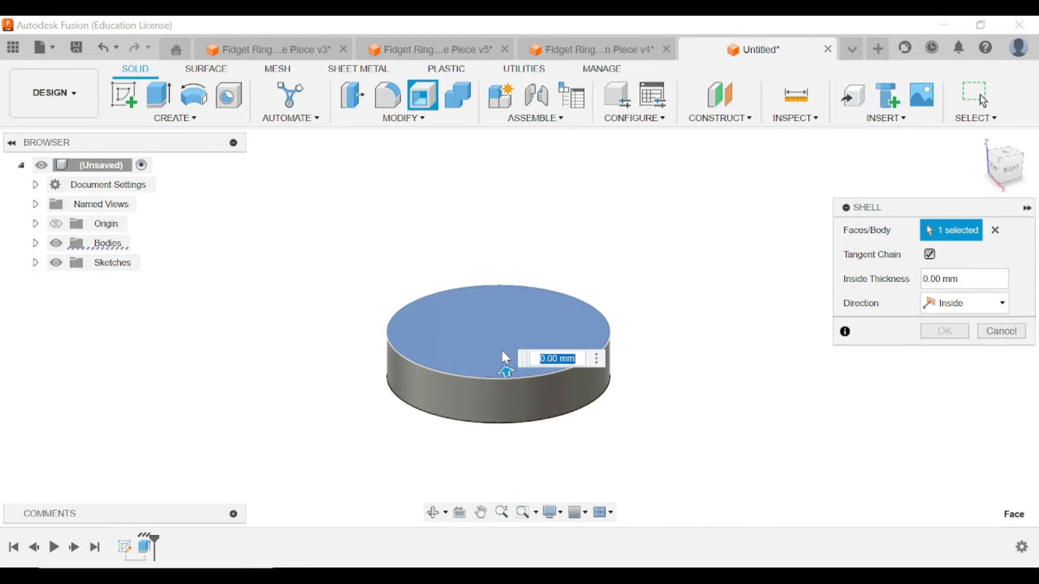
pyautogui.write('.5')
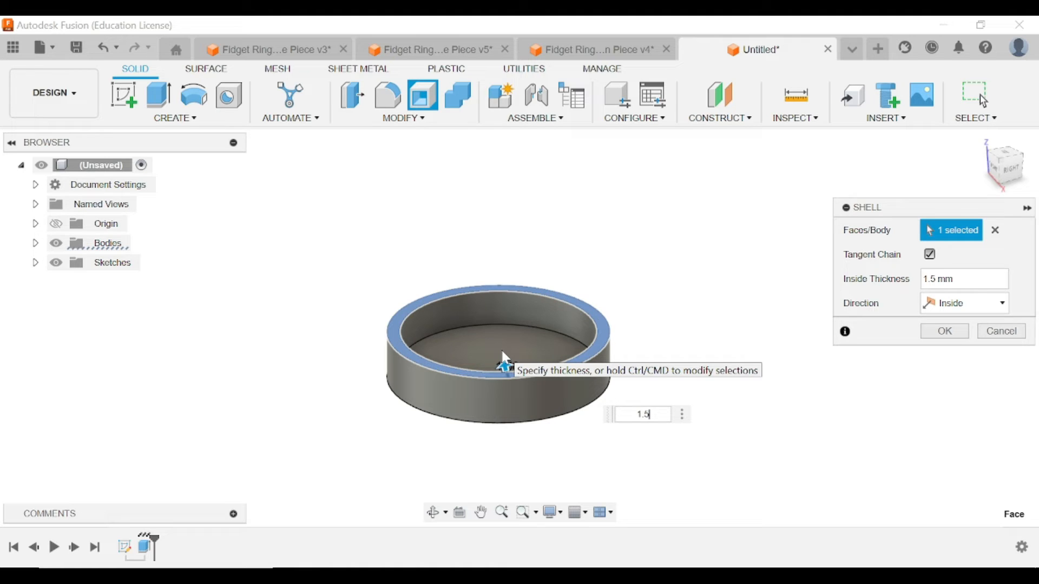
pyautogui.press('Return')
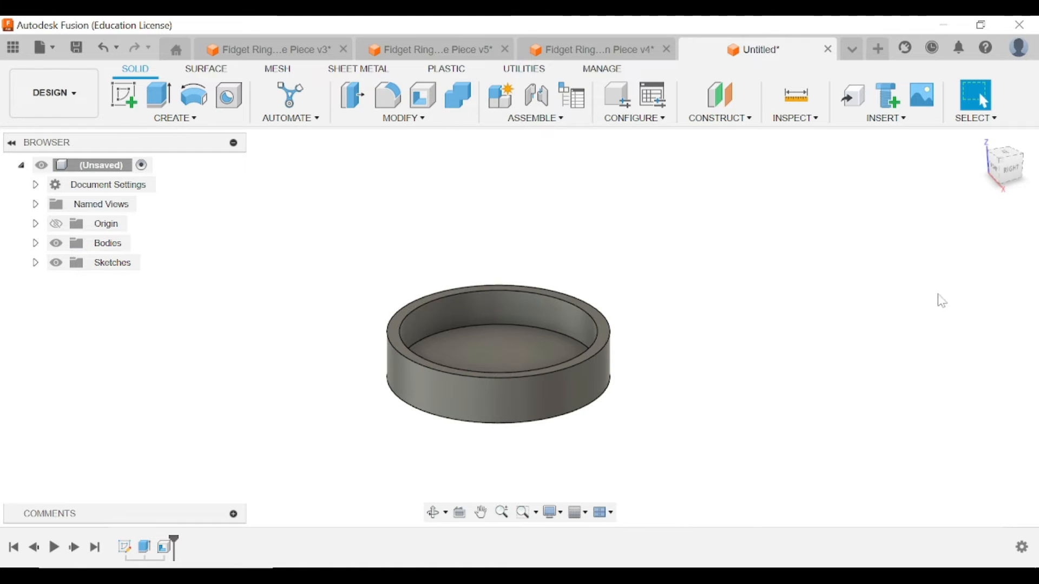
# Extrude the shelled disc's inner floor face downward through the bottom to cut it into an open ring.
pyautogui.moveTo(1002, 162); pyautogui.dragTo(1001, 180)
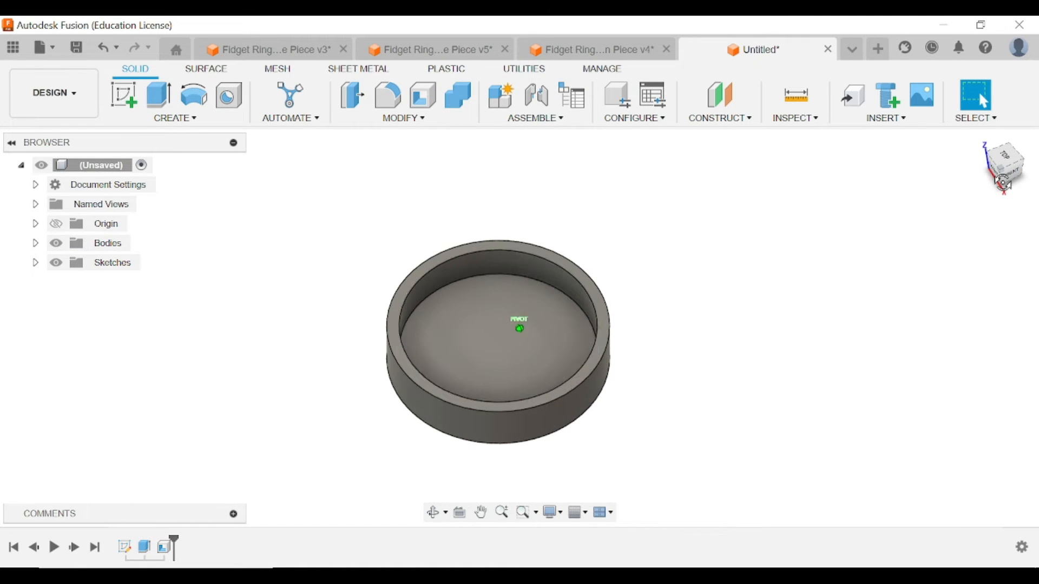
pyautogui.click(171, 106)
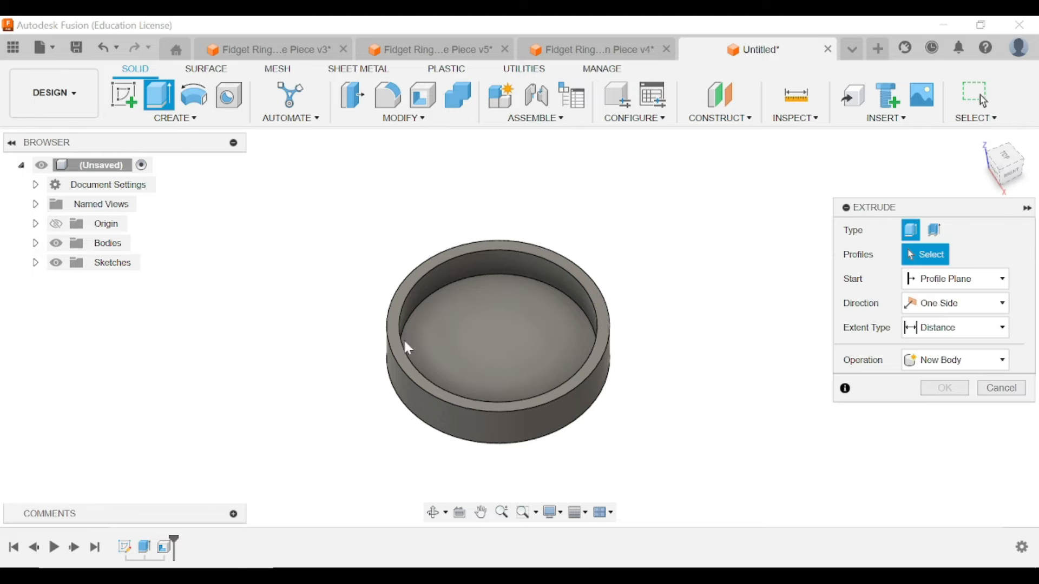
pyautogui.click(480, 342)
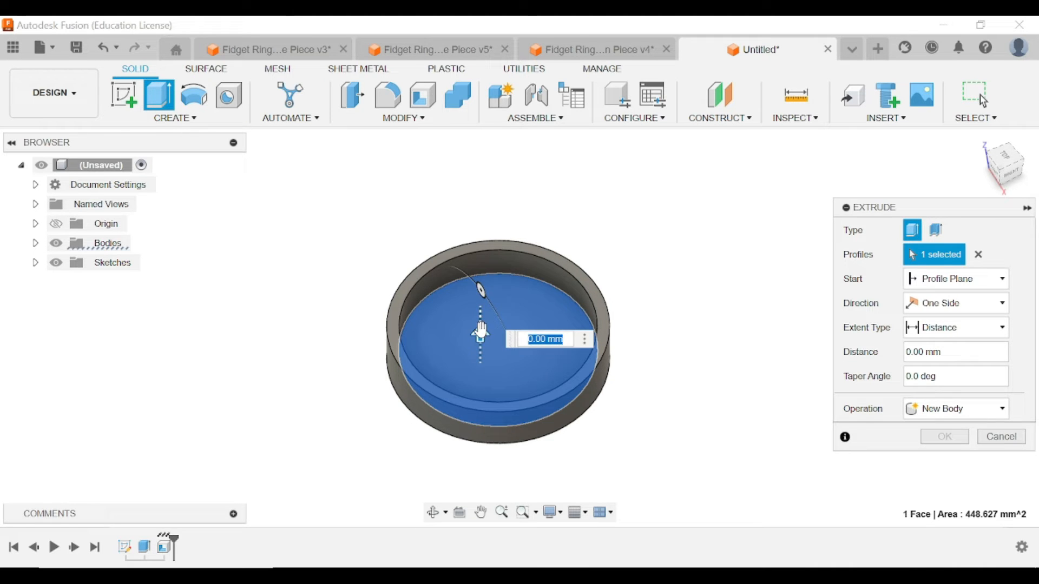
pyautogui.moveTo(481, 330); pyautogui.dragTo(480, 383)
pyautogui.click(943, 460)
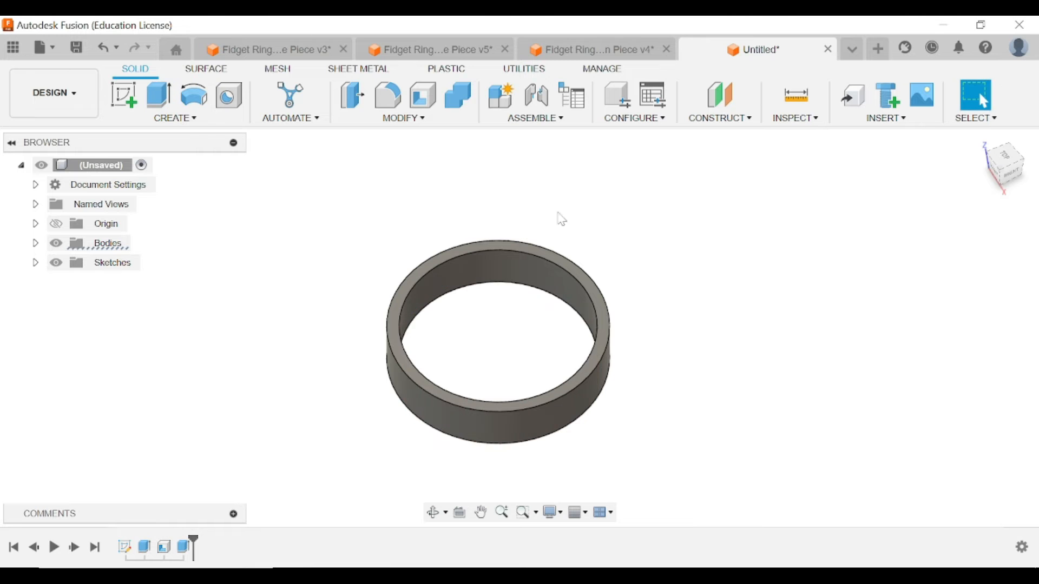
# Review the open ring by highlighting its shell and cut extrusion features in the model history.
pyautogui.moveTo(1014, 167); pyautogui.dragTo(1026, 150)
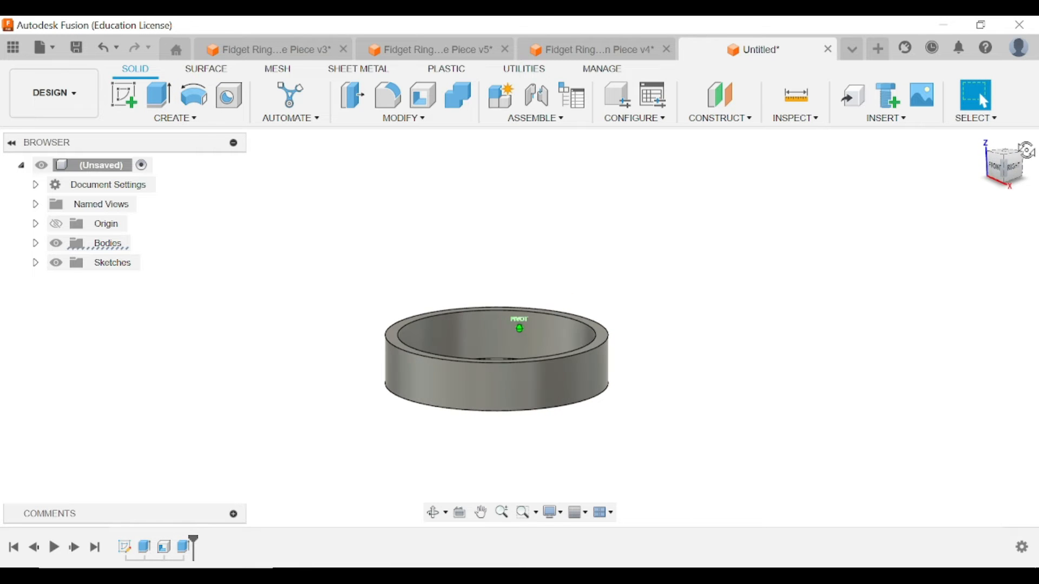
pyautogui.moveTo(1017, 187); pyautogui.dragTo(230, 472)
pyautogui.click(164, 549)
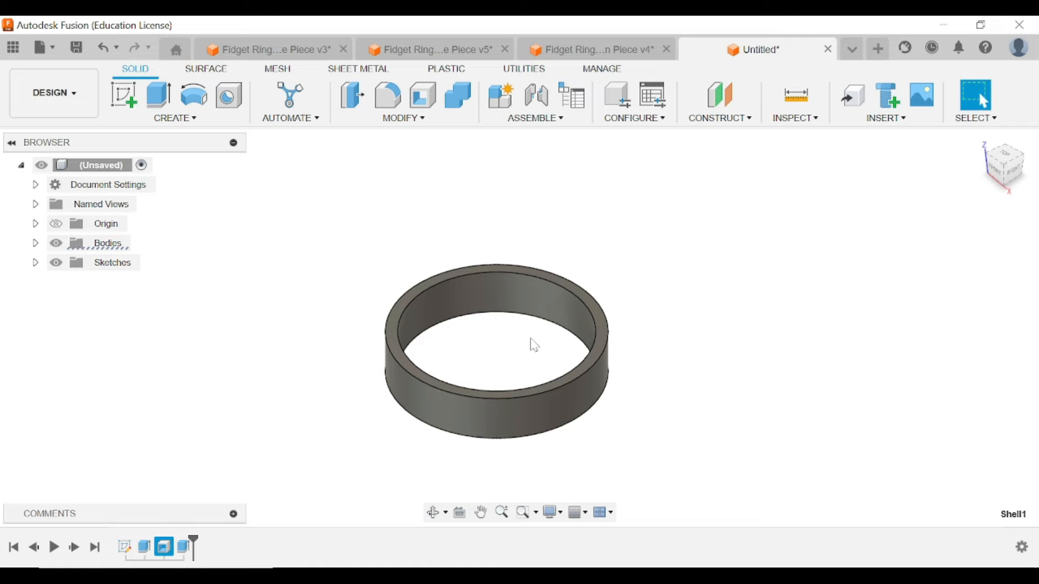
pyautogui.click(187, 559)
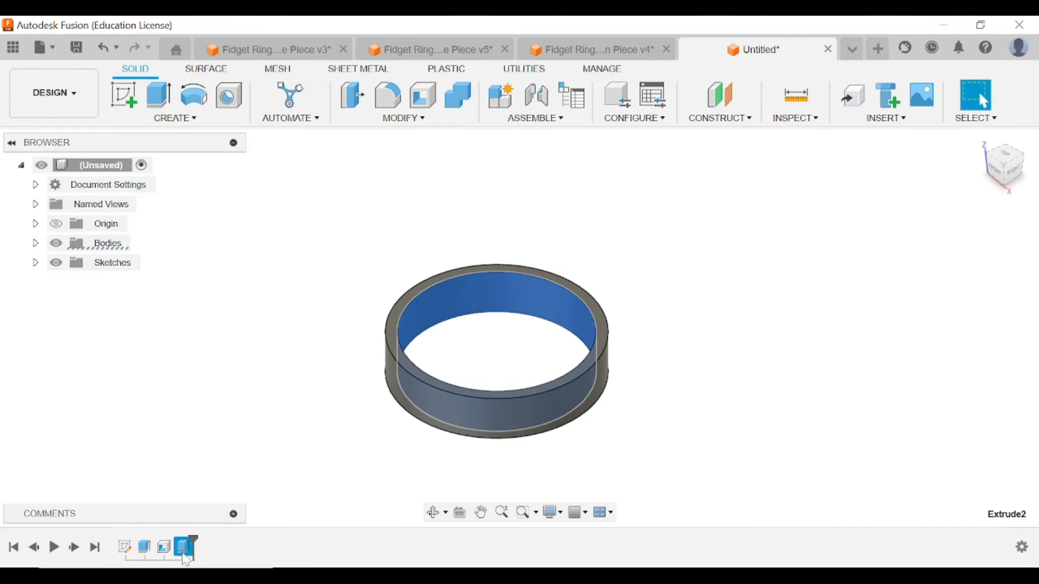
pyautogui.click(744, 284)
# Fillet the ring's upper and lower outer edges with a 0.7 mm radius.
pyautogui.moveTo(1000, 176)
pyautogui.mouseDown()
pyautogui.moveTo(1003, 146)
pyautogui.moveTo(1002, 158)
pyautogui.mouseUp()
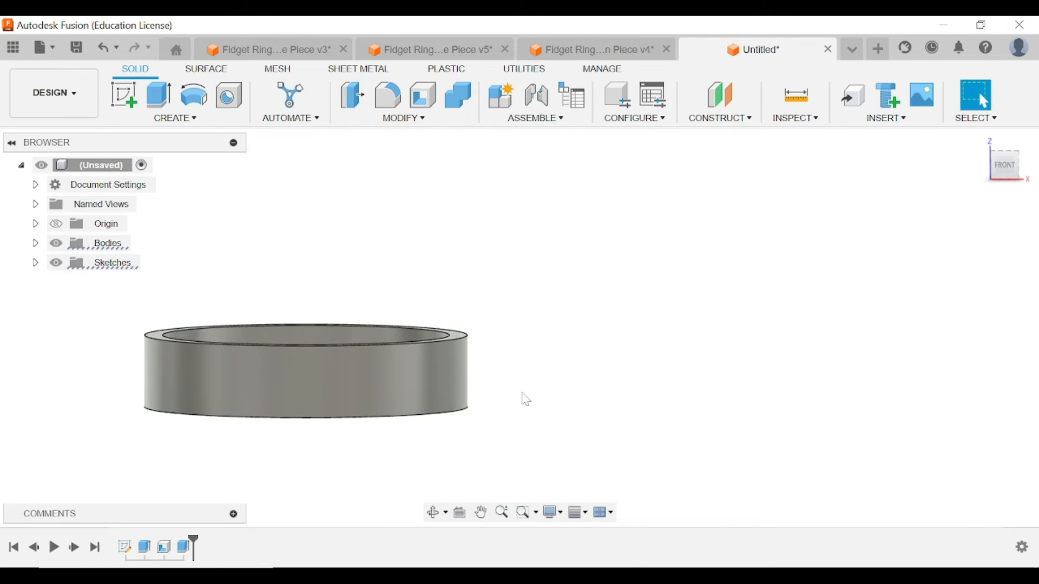
pyautogui.moveTo(521, 393); pyautogui.dragTo(598, 365, button='middle')
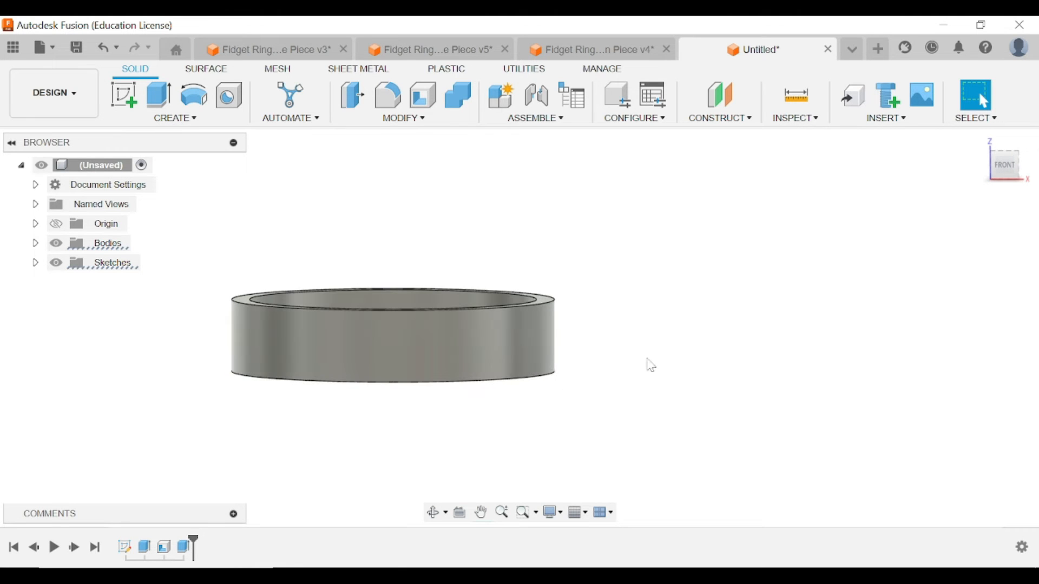
pyautogui.moveTo(1004, 166); pyautogui.dragTo(1005, 180)
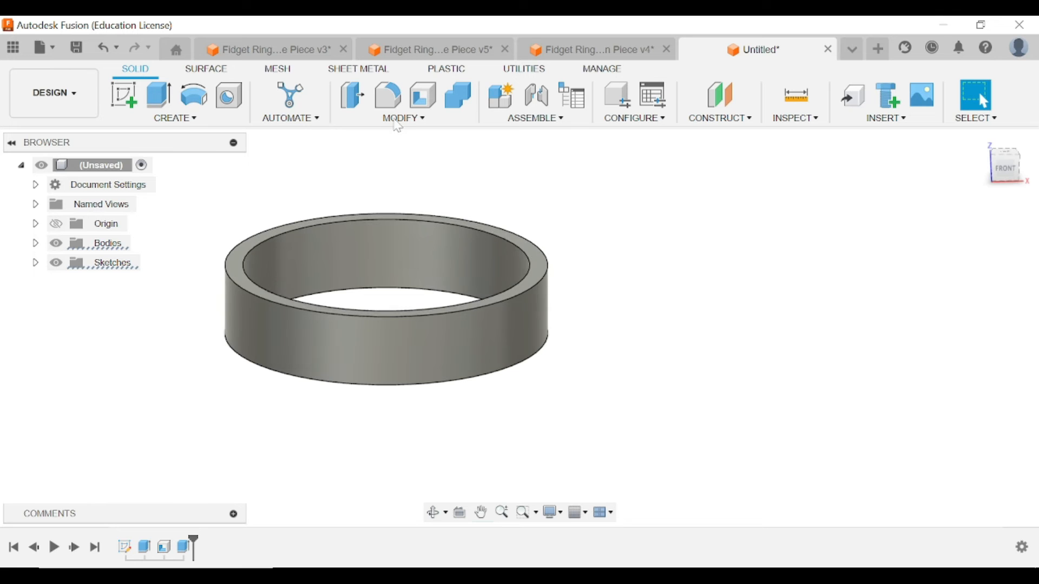
pyautogui.click(396, 102)
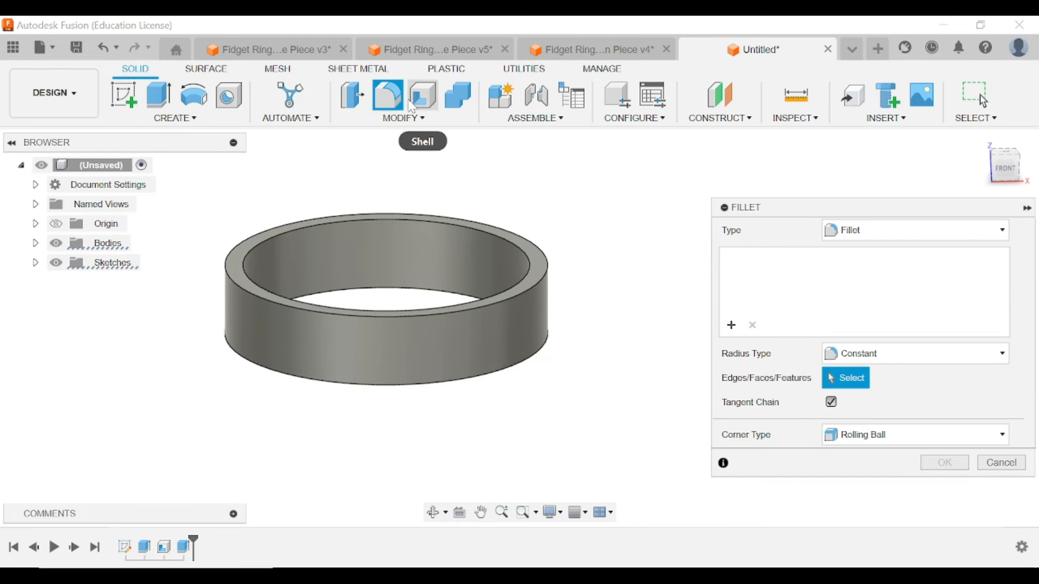
pyautogui.click(543, 287)
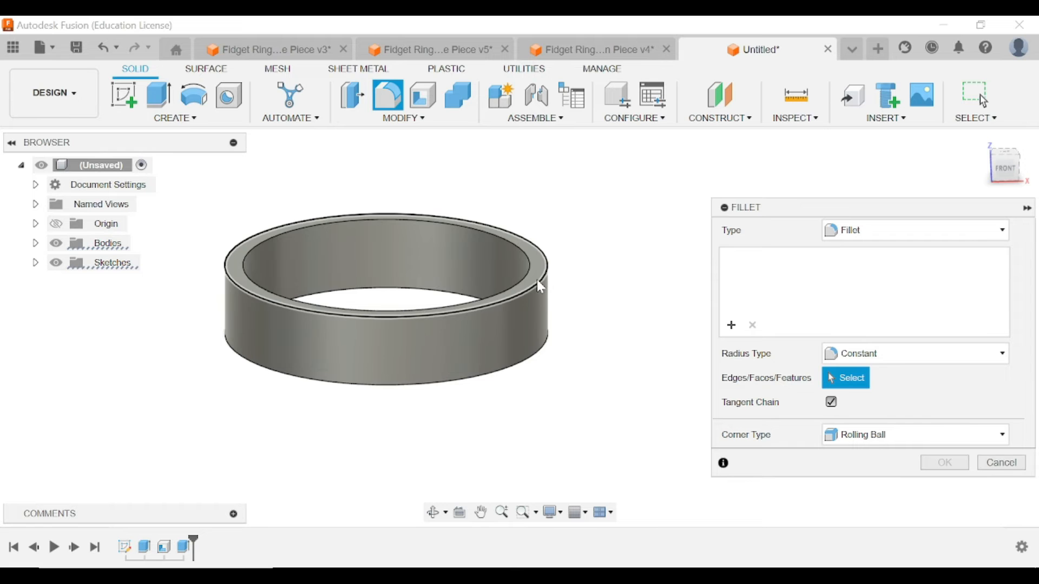
pyautogui.click(538, 354)
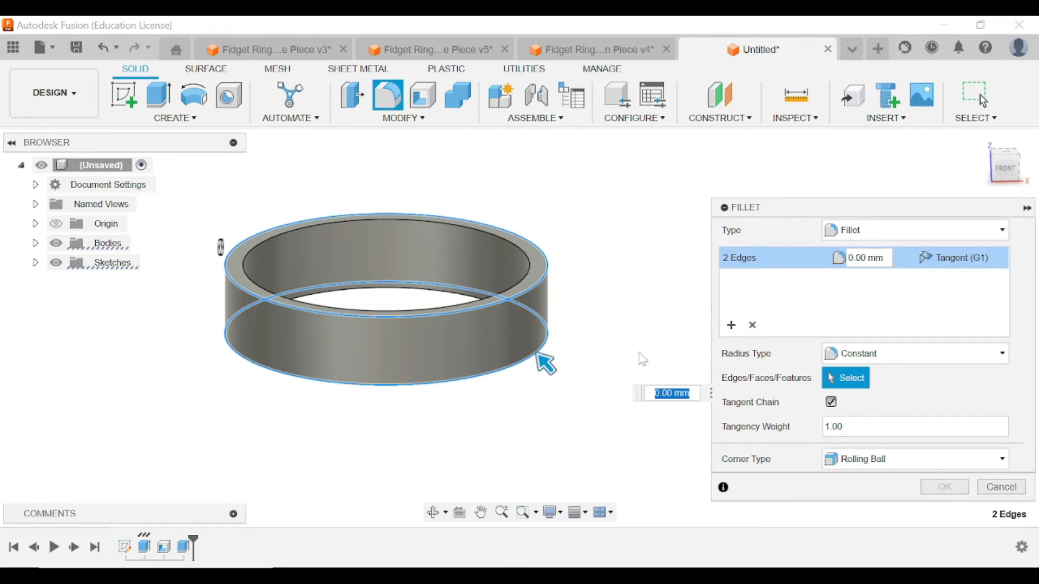
pyautogui.write('0.7')
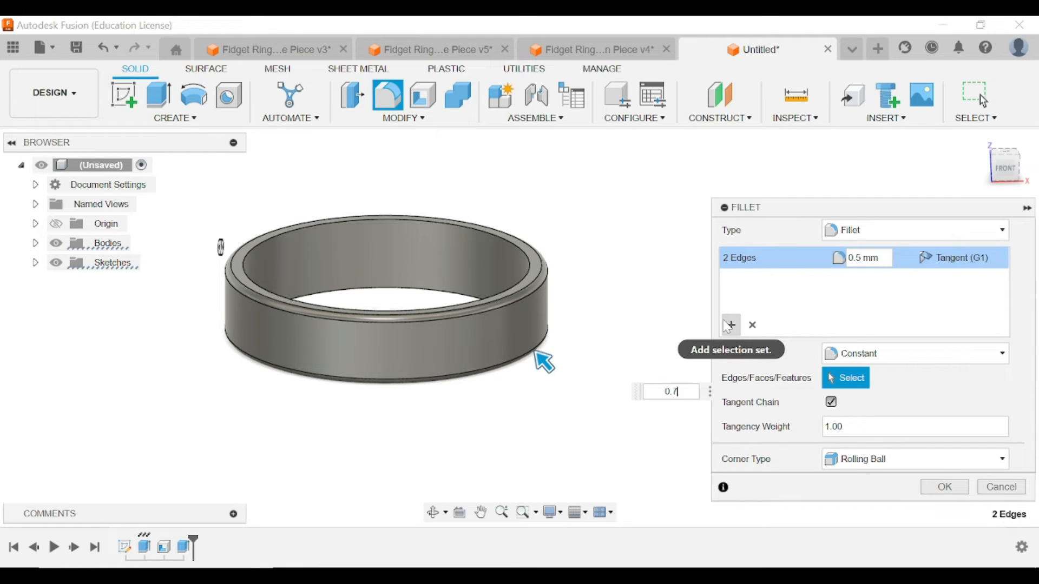
pyautogui.press('Return')
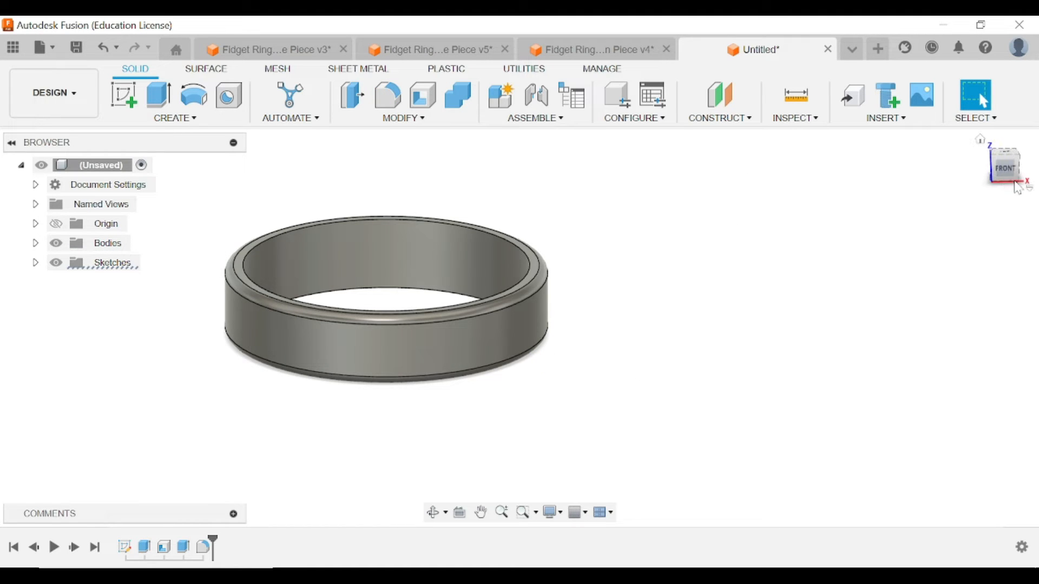
# Fillet the ring's upper and lower inner edges with a 0.7 mm radius.
pyautogui.press('f')
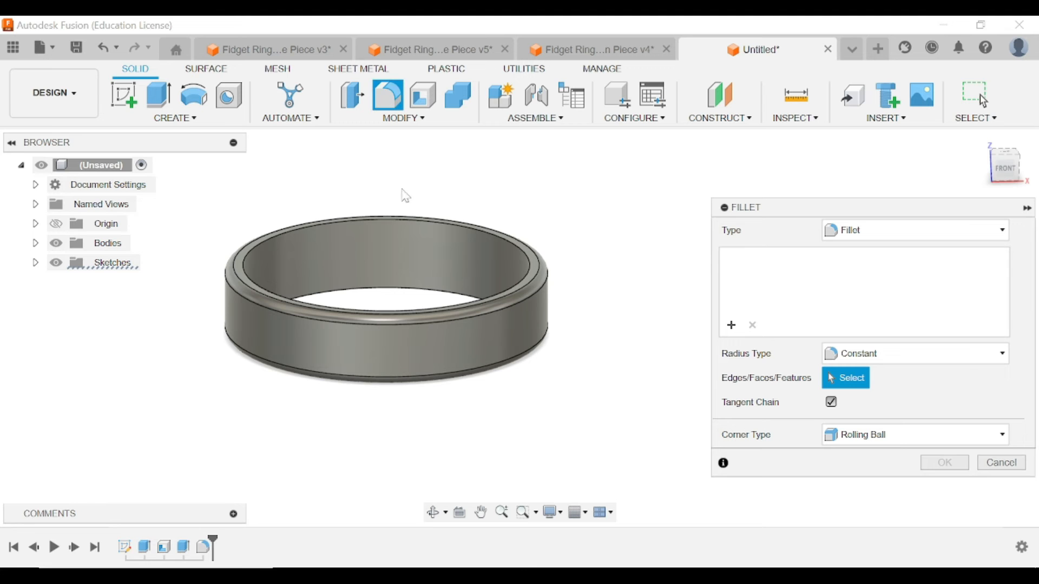
pyautogui.click(400, 219)
pyautogui.click(474, 292)
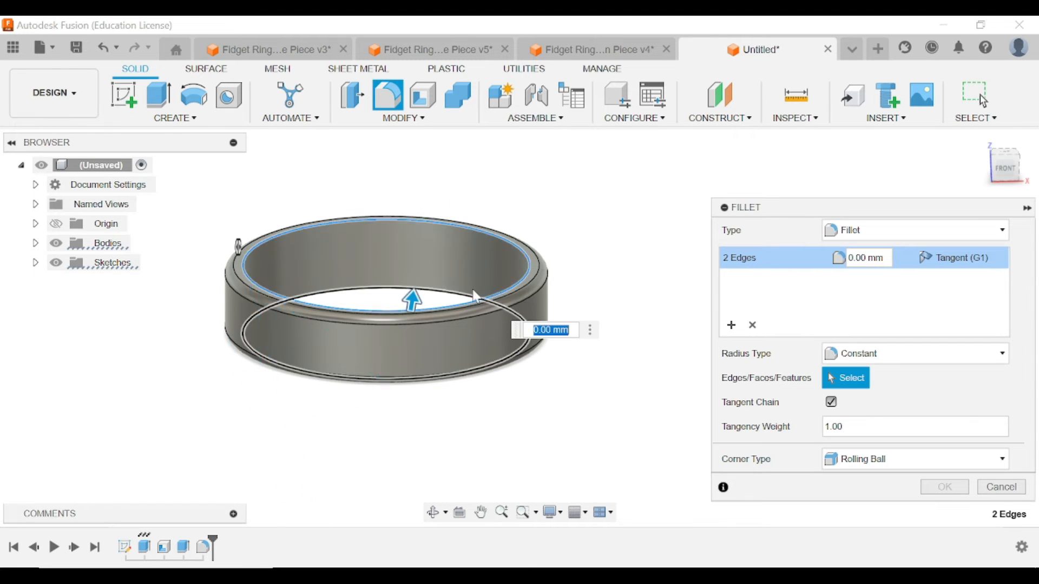
pyautogui.write('0.5')
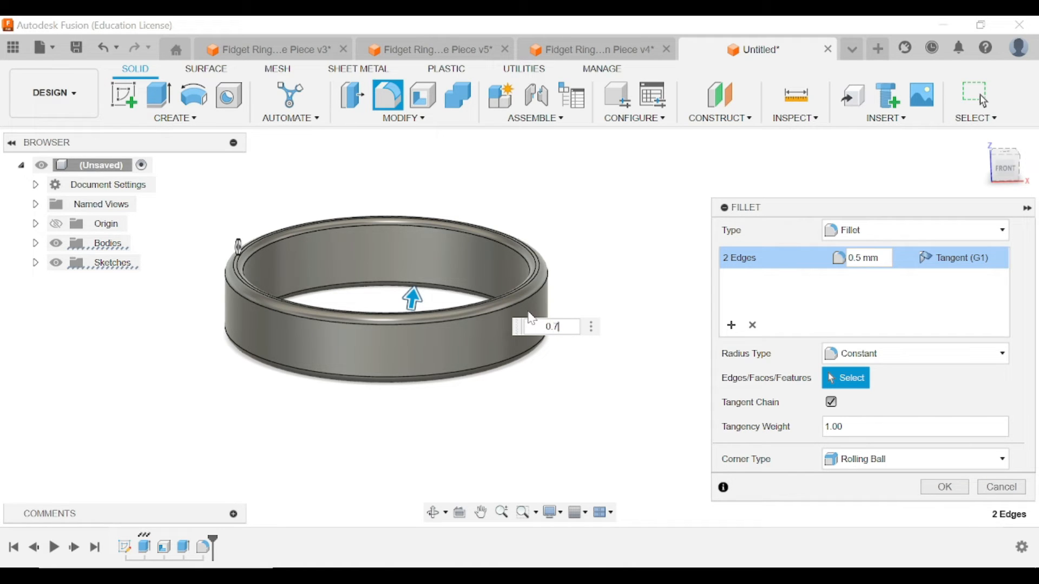
pyautogui.press('Return')
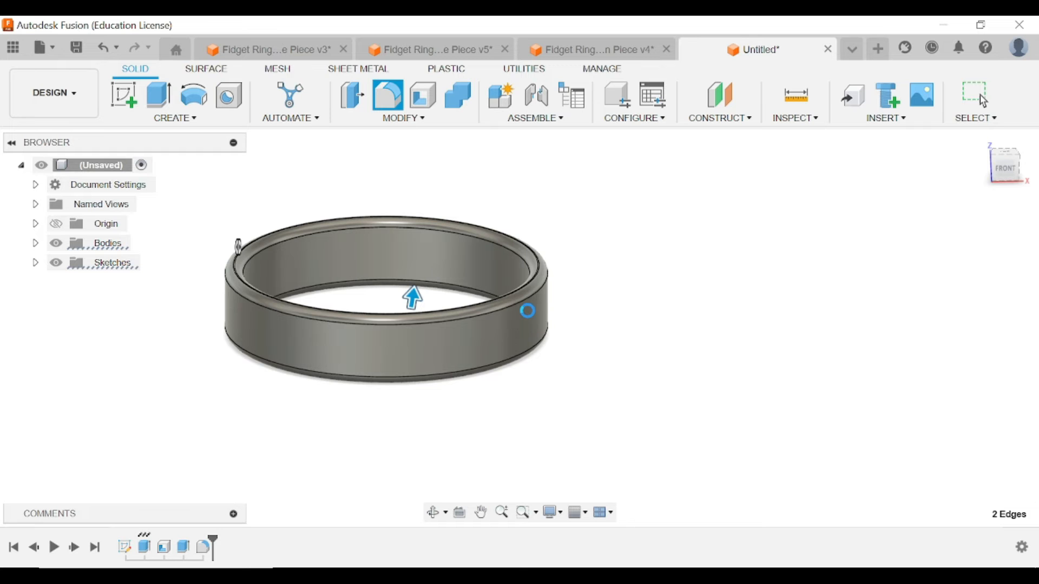
pyautogui.moveTo(1001, 172)
pyautogui.mouseDown()
pyautogui.moveTo(1008, 168)
pyautogui.moveTo(998, 171)
pyautogui.moveTo(976, 137)
pyautogui.moveTo(982, 98)
pyautogui.moveTo(981, 204)
pyautogui.moveTo(975, 190)
pyautogui.mouseUp()
pyautogui.moveTo(758, 351); pyautogui.dragTo(779, 402, button='middle')
pyautogui.moveTo(1007, 166); pyautogui.dragTo(1003, 170)
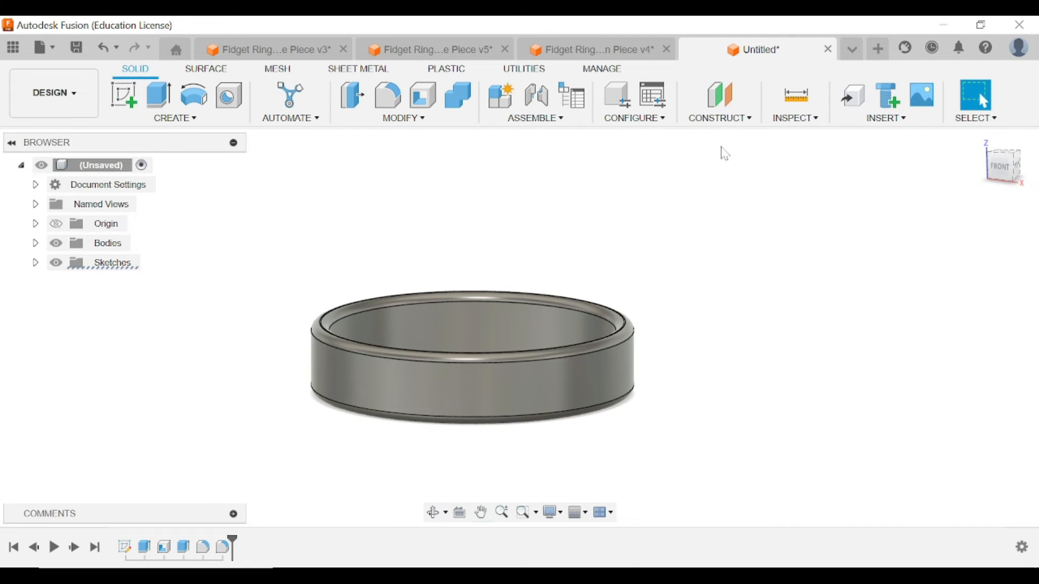
pyautogui.moveTo(687, 374); pyautogui.dragTo(693, 345, button='middle')
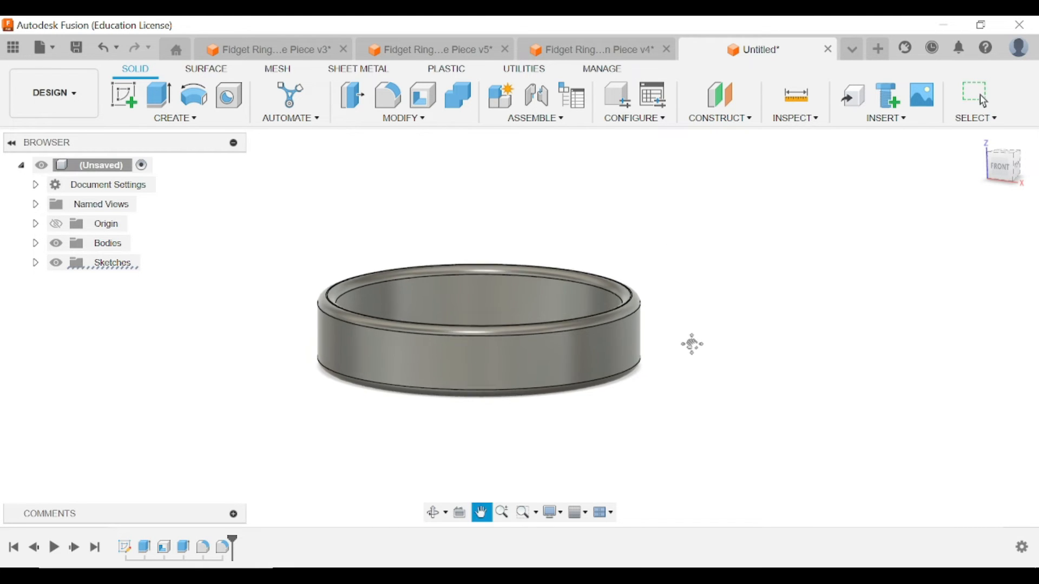
pyautogui.click(714, 124)
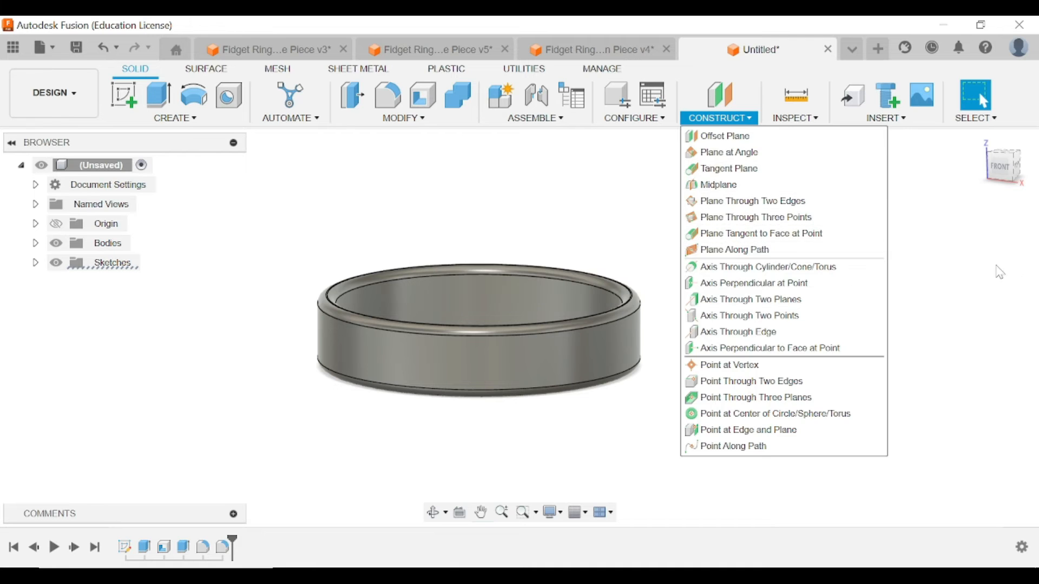
pyautogui.click(124, 96)
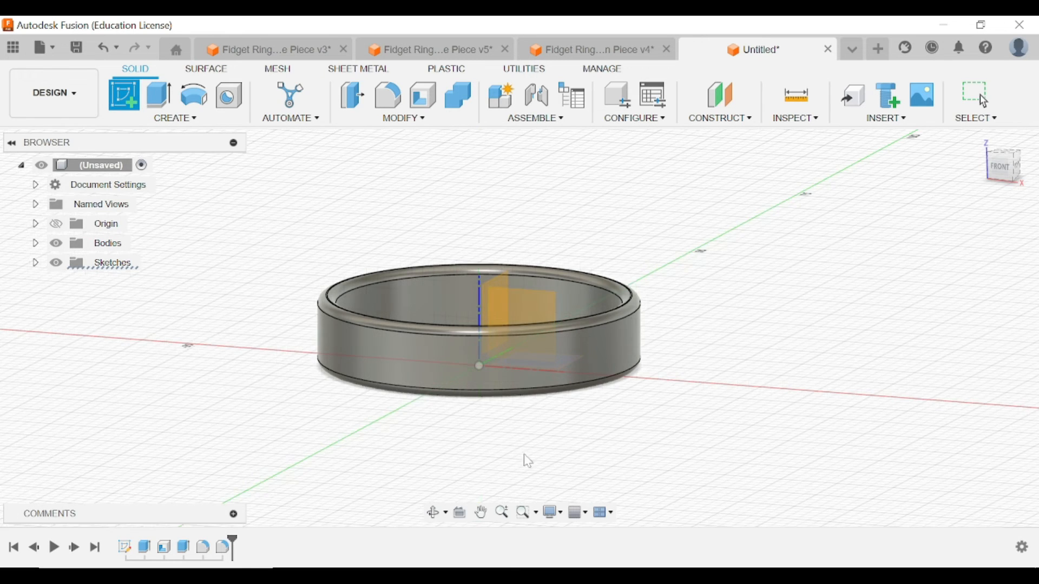
pyautogui.click(533, 359)
pyautogui.click(980, 140)
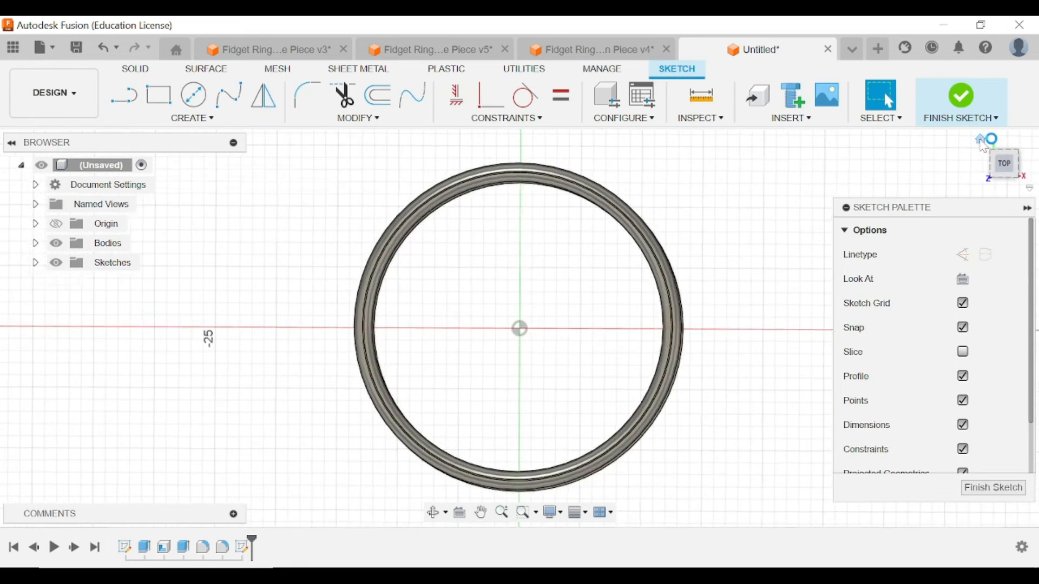
pyautogui.click(960, 106)
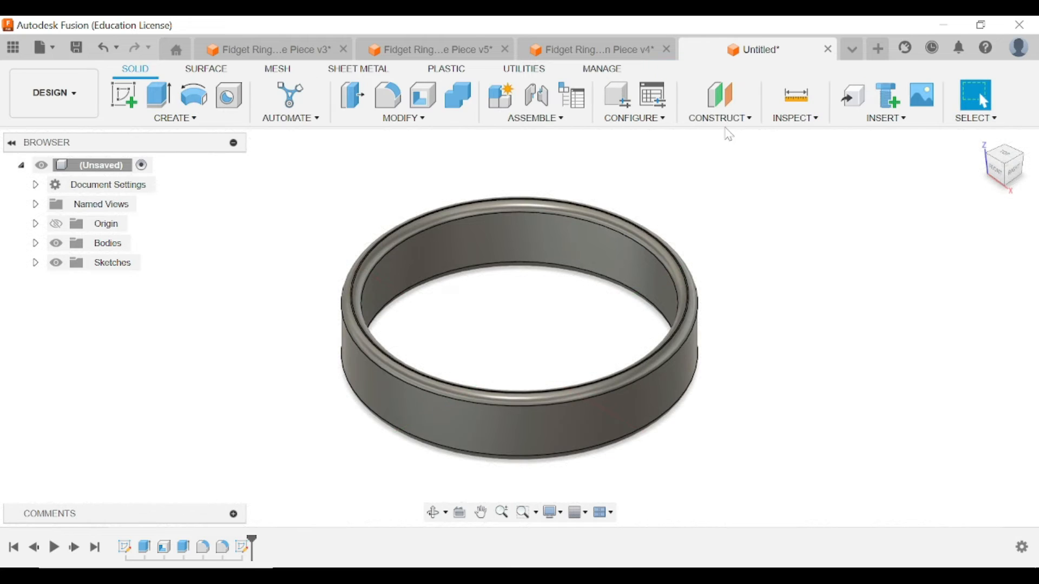
# Create a tangent plane on the ring's outer cylindrical face at a 0 degree angle.
pyautogui.click(724, 121)
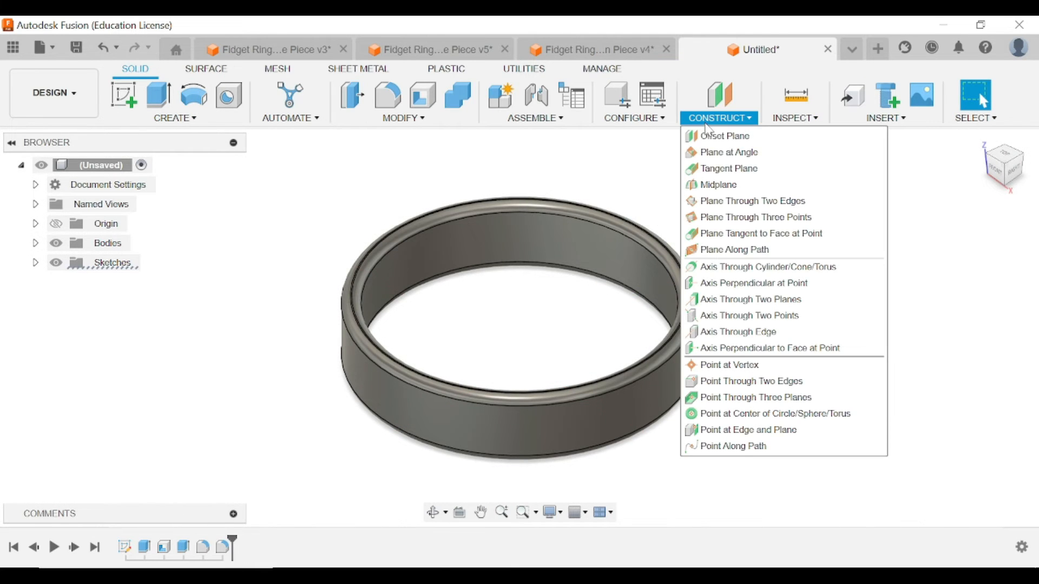
pyautogui.click(712, 170)
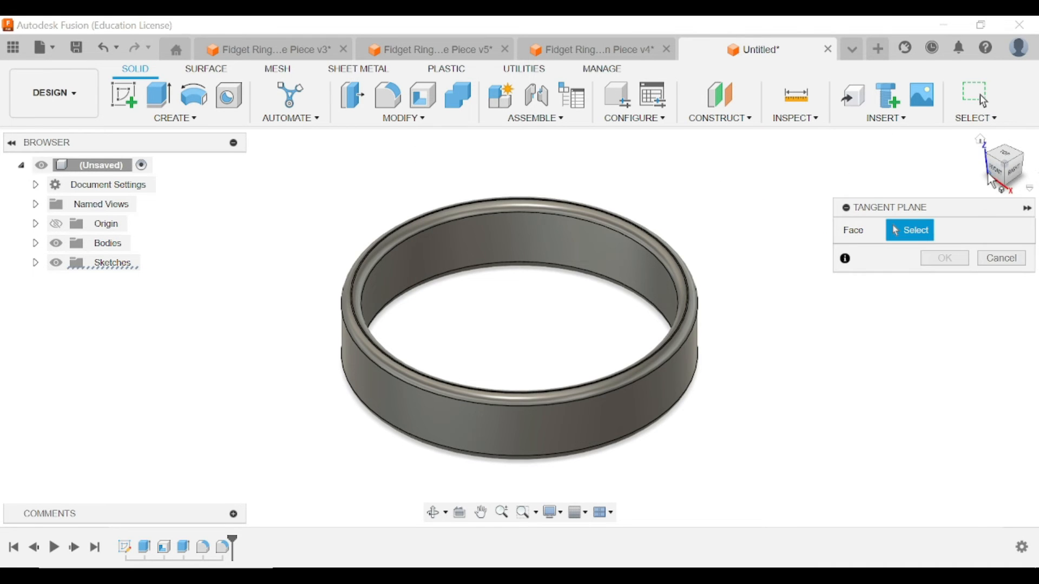
pyautogui.click(512, 427)
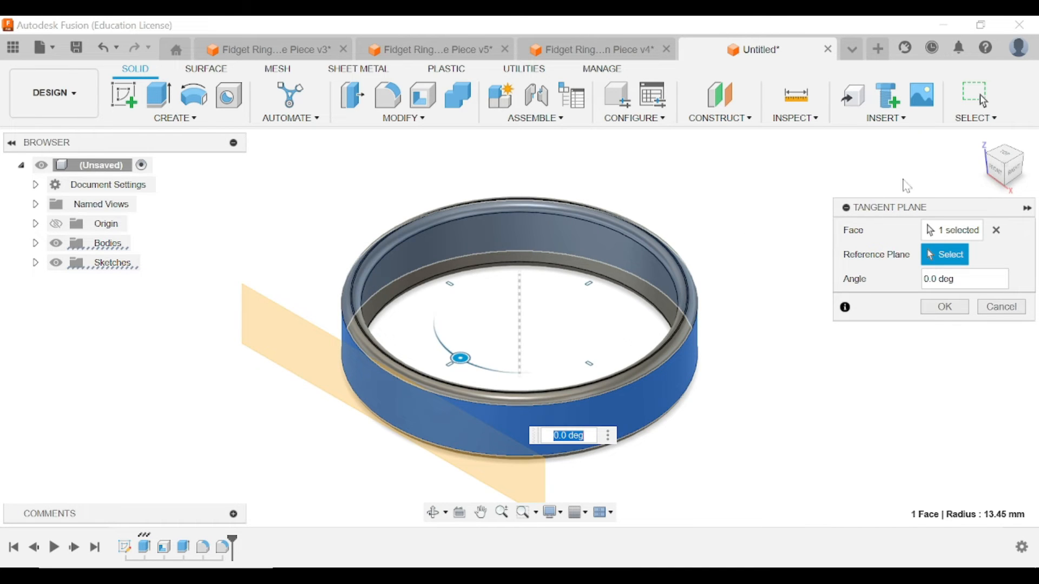
pyautogui.click(994, 173)
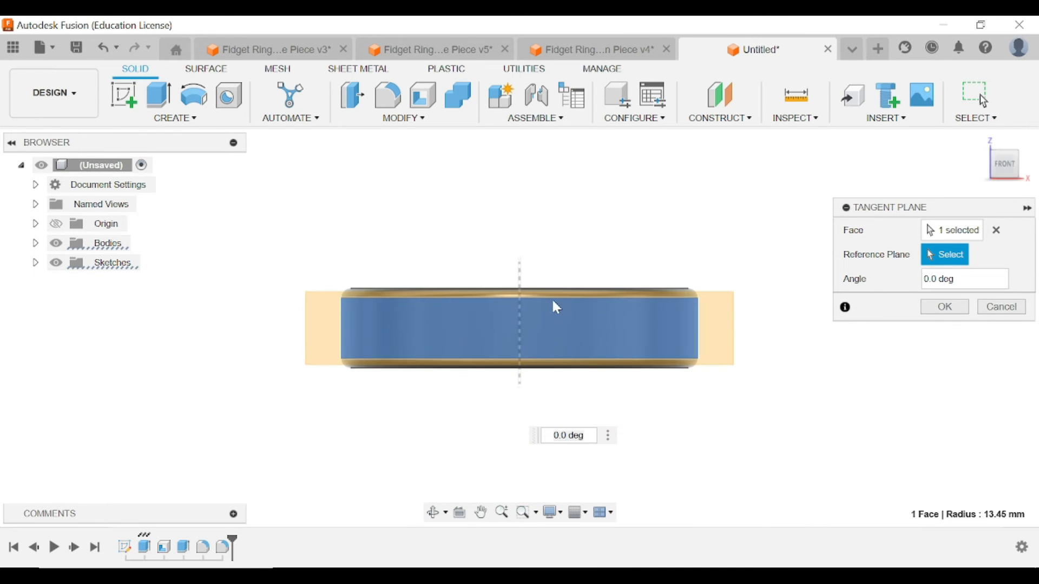
pyautogui.moveTo(1005, 167); pyautogui.dragTo(999, 181)
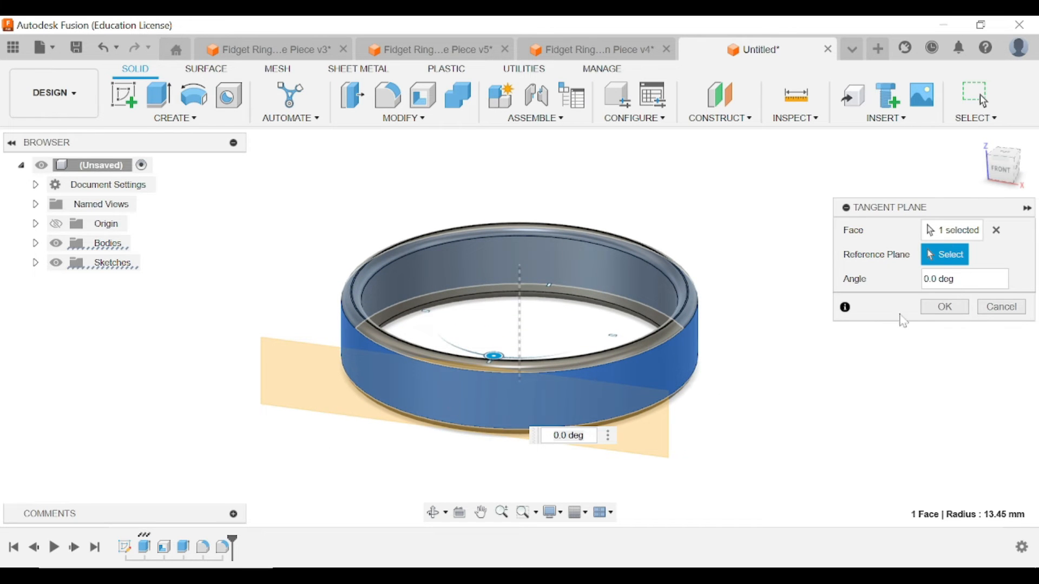
pyautogui.click(944, 307)
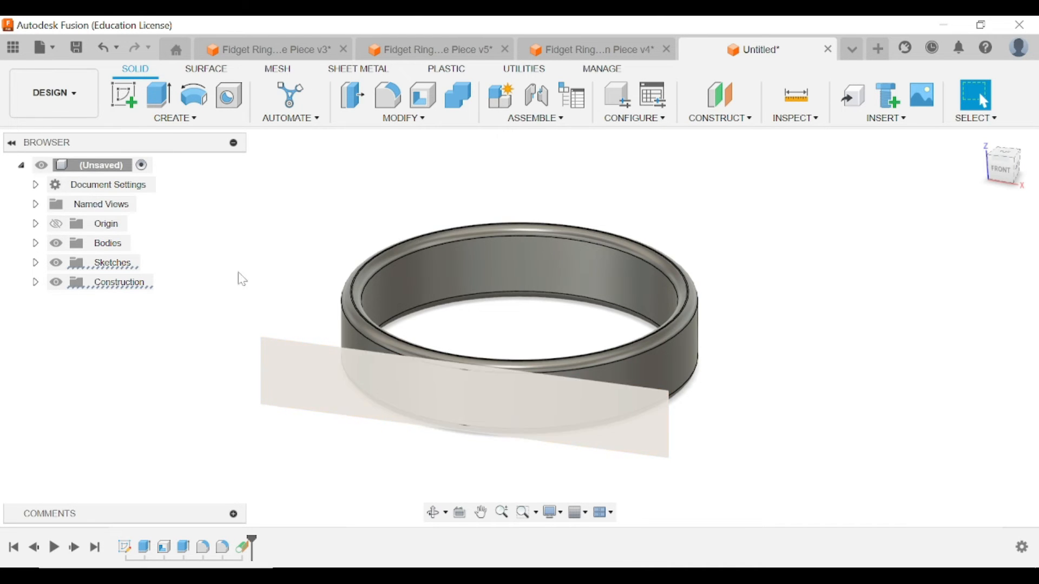
# Sketch an 84.5 mm by 4.6 mm rectangle on the tangent plane, starting where the vertical axis meets the upper fillet's lower edge.
pyautogui.click(124, 96)
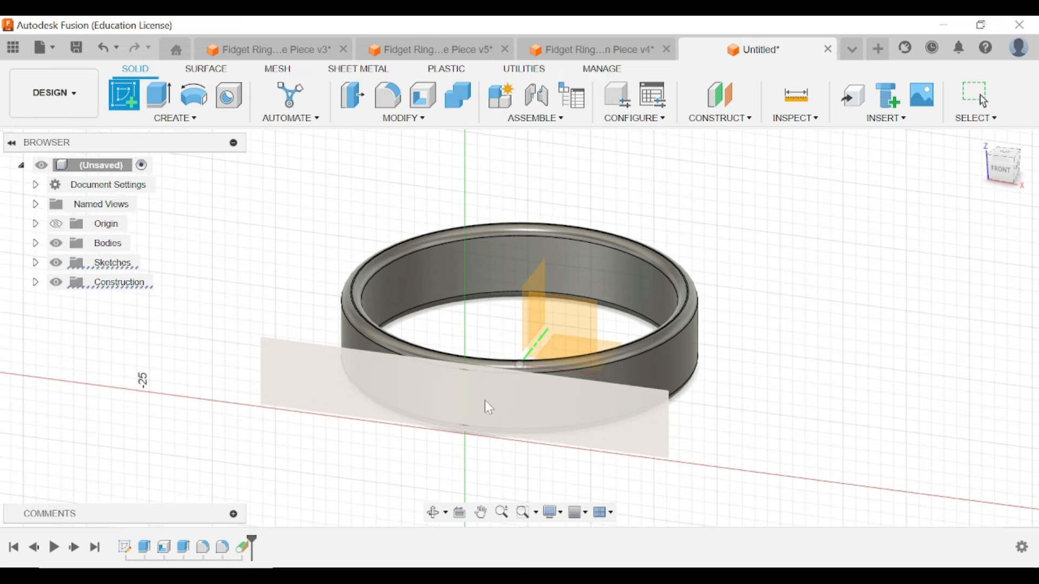
pyautogui.click(524, 422)
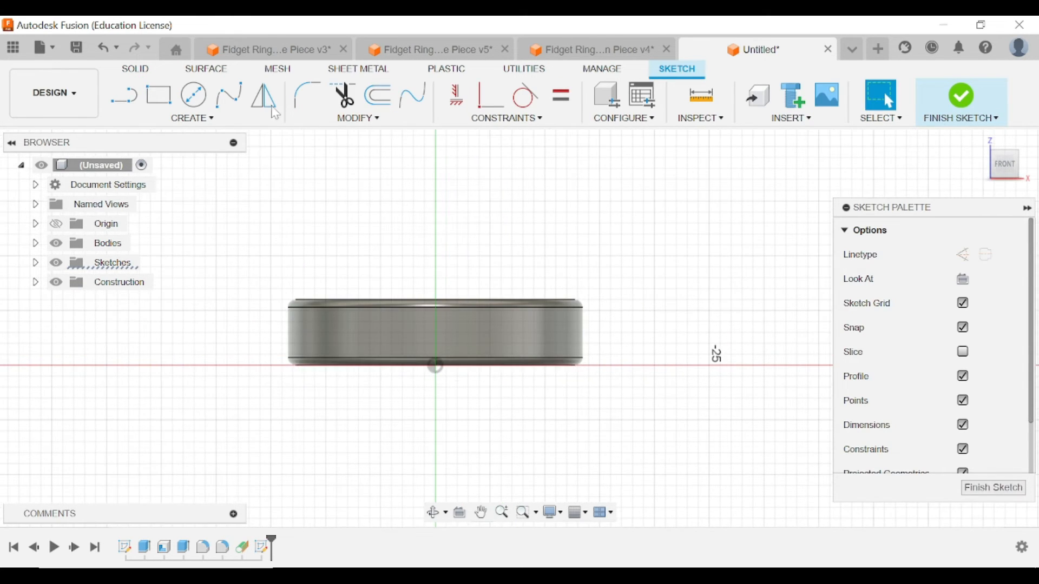
pyautogui.click(156, 98)
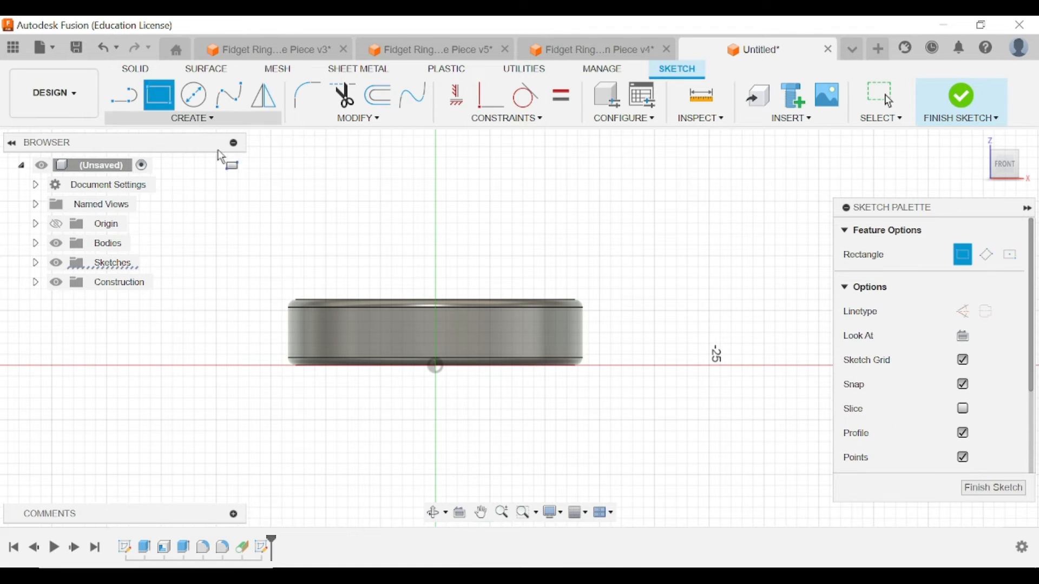
pyautogui.scroll(-2, 438, 319)
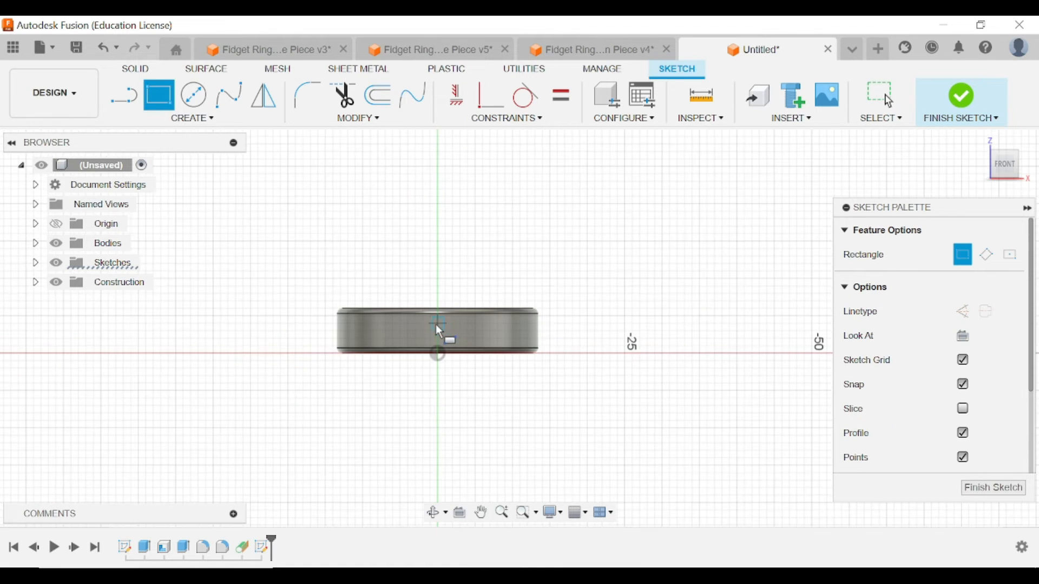
pyautogui.scroll(8, 441, 325)
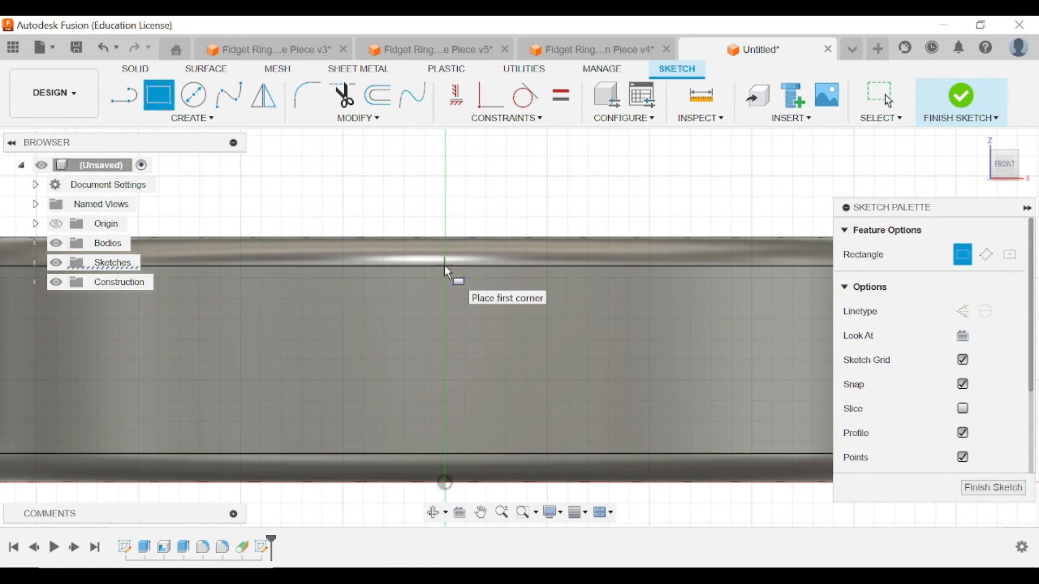
pyautogui.click(444, 266)
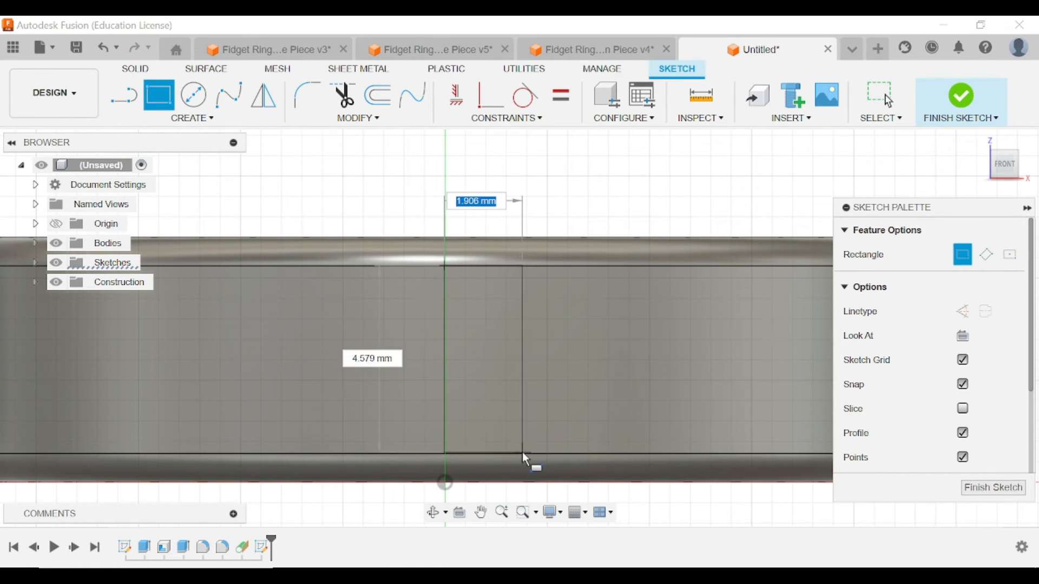
pyautogui.press('Tab')
pyautogui.write('4.5')
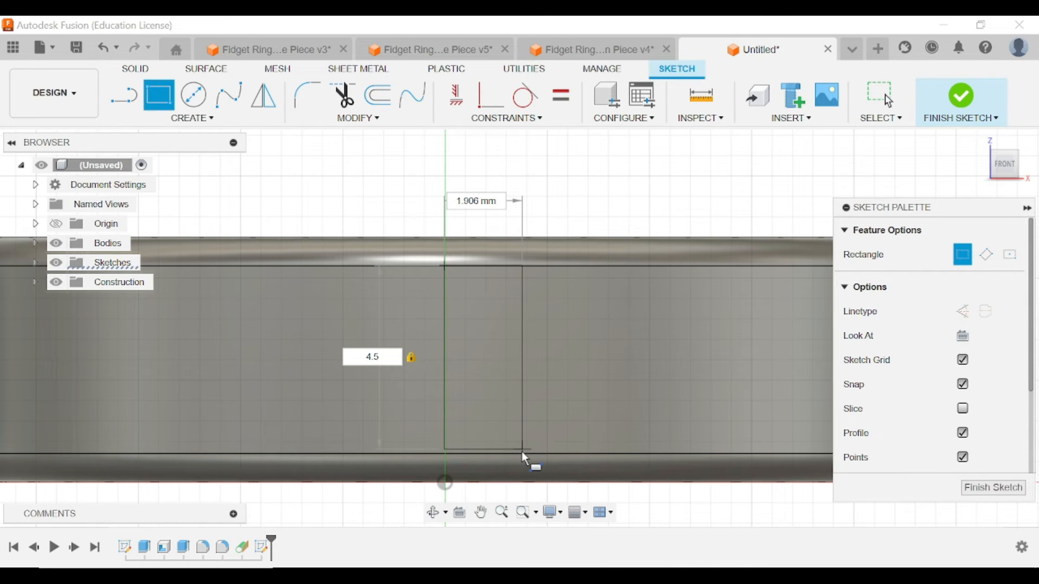
pyautogui.write('5')
pyautogui.press('BackSpace')
pyautogui.write('6')
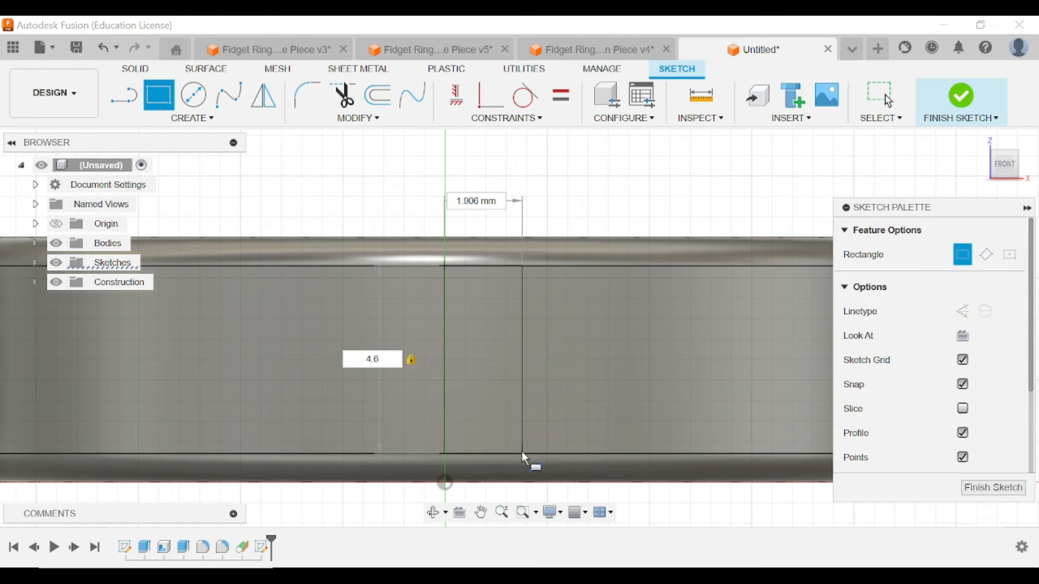
pyautogui.press('Tab')
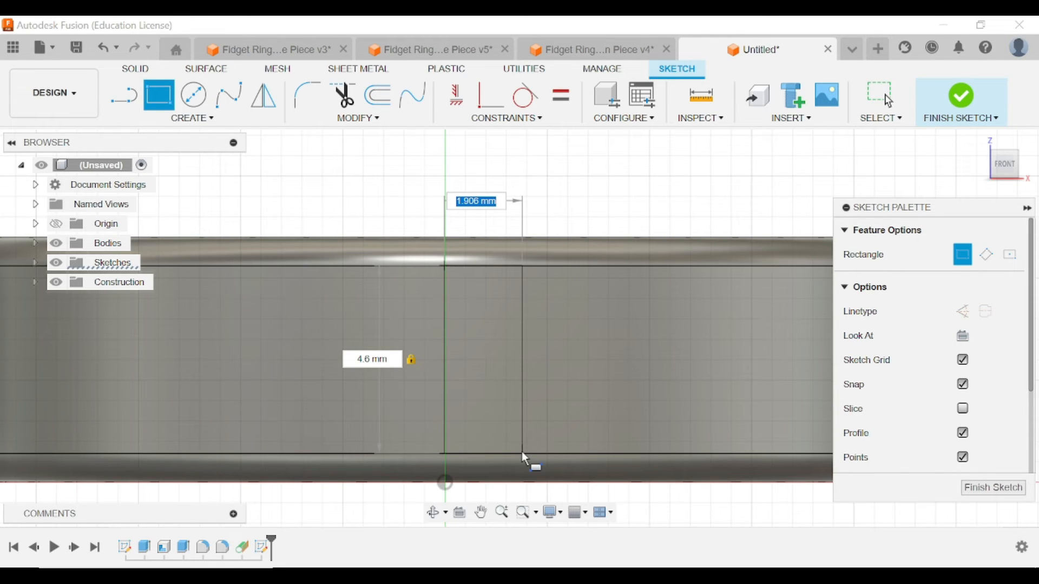
pyautogui.write('84.5')
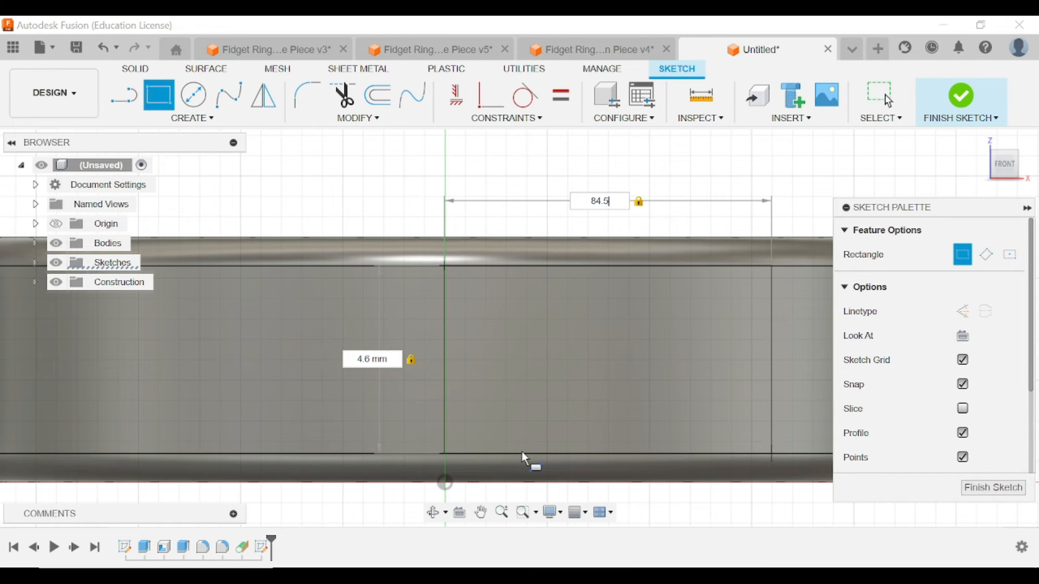
pyautogui.press('Return')
# Place a sketch text frame spanning the long rectangle from its upper corner on the vertical axis to the opposite lower corner.
pyautogui.scroll(-1, 506, 436)
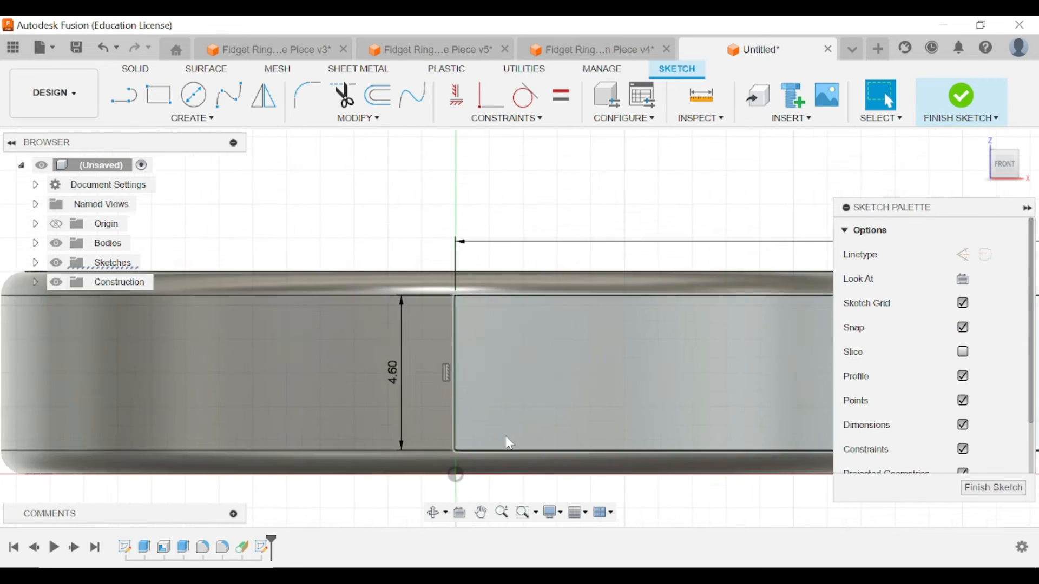
pyautogui.scroll(-5, 512, 438)
pyautogui.scroll(-2, 649, 466)
pyautogui.moveTo(658, 462); pyautogui.dragTo(347, 363, button='middle')
pyautogui.scroll(-3, 377, 384)
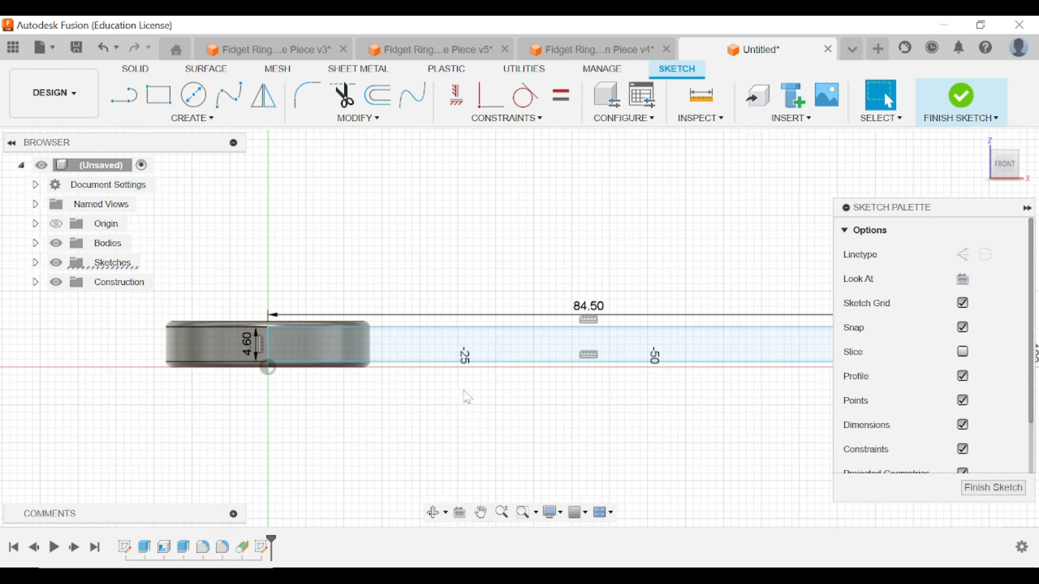
pyautogui.scroll(-1, 468, 399)
pyautogui.moveTo(468, 399); pyautogui.dragTo(385, 348, button='middle')
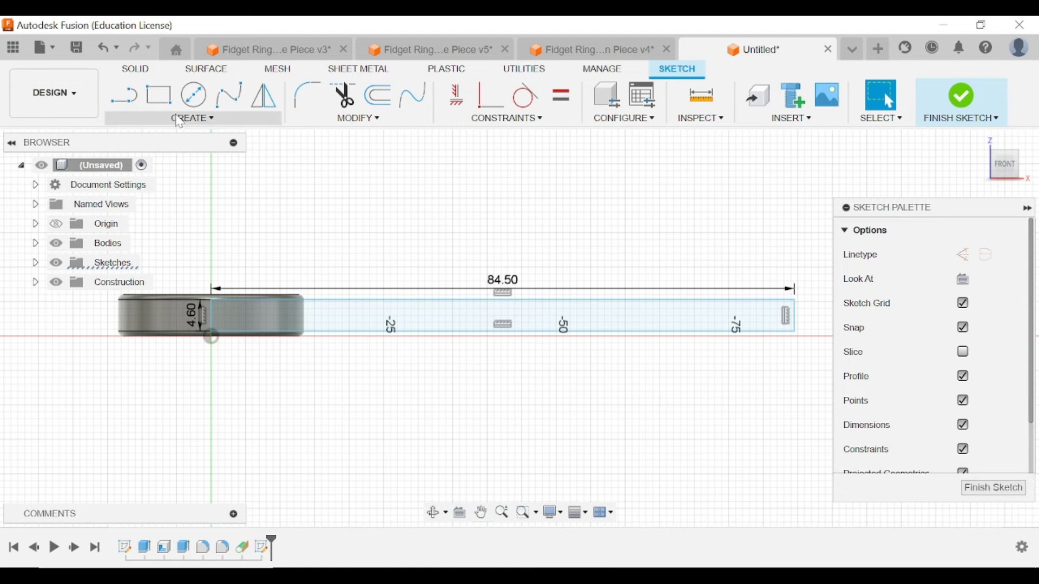
pyautogui.click(192, 119)
pyautogui.click(200, 121)
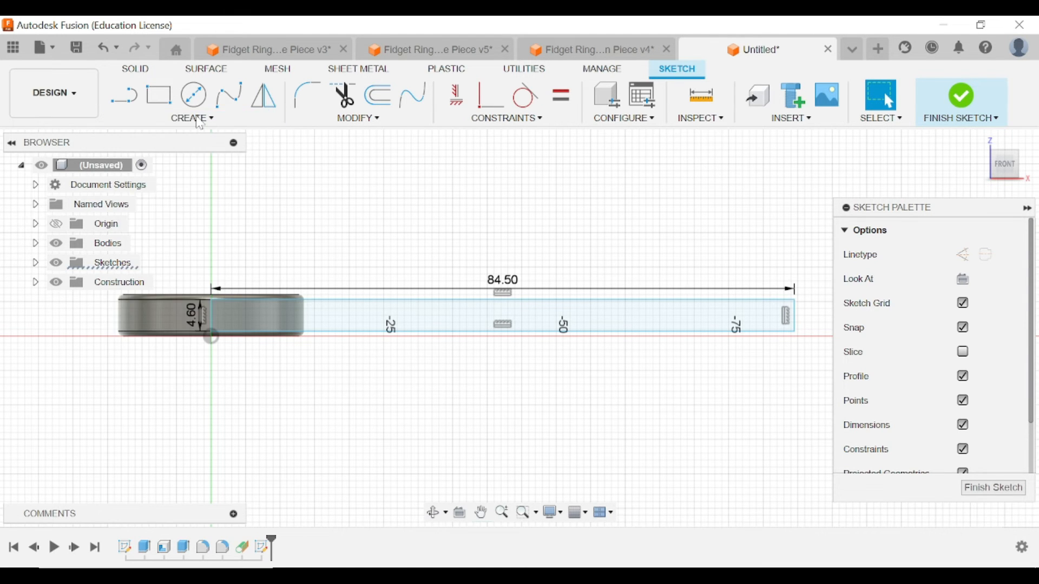
pyautogui.click(203, 128)
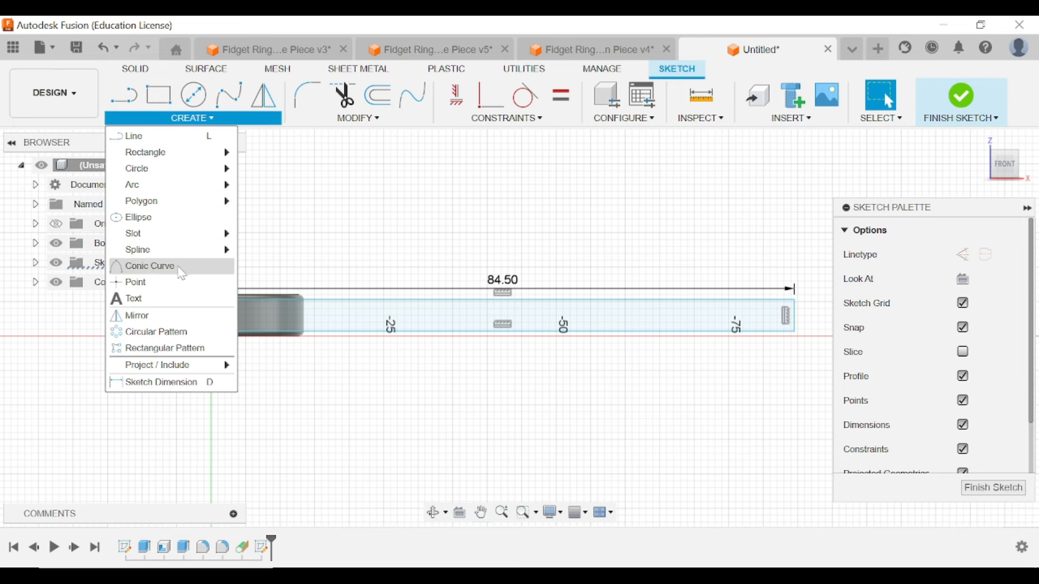
pyautogui.click(128, 297)
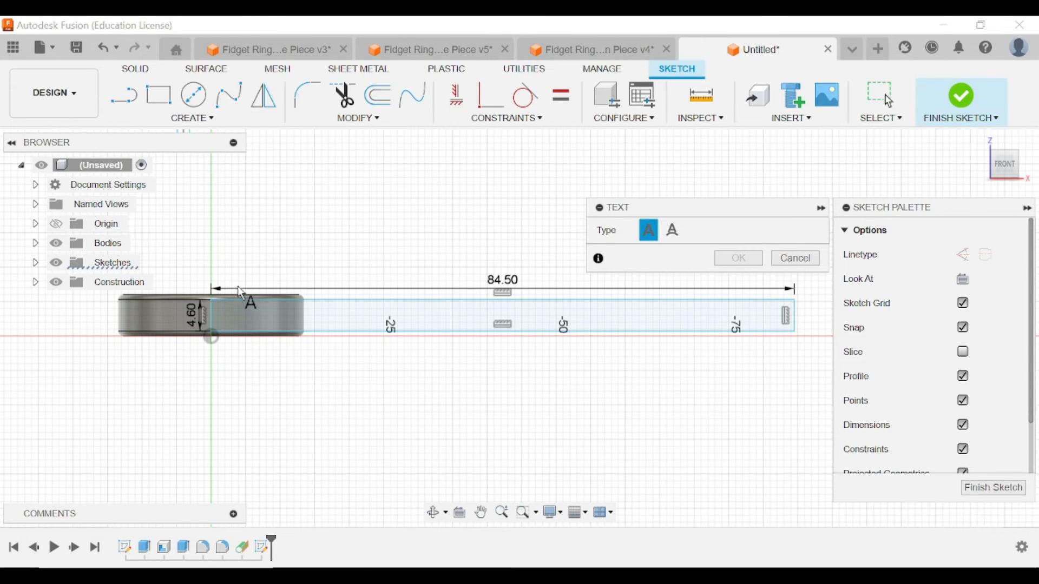
pyautogui.scroll(5, 244, 303)
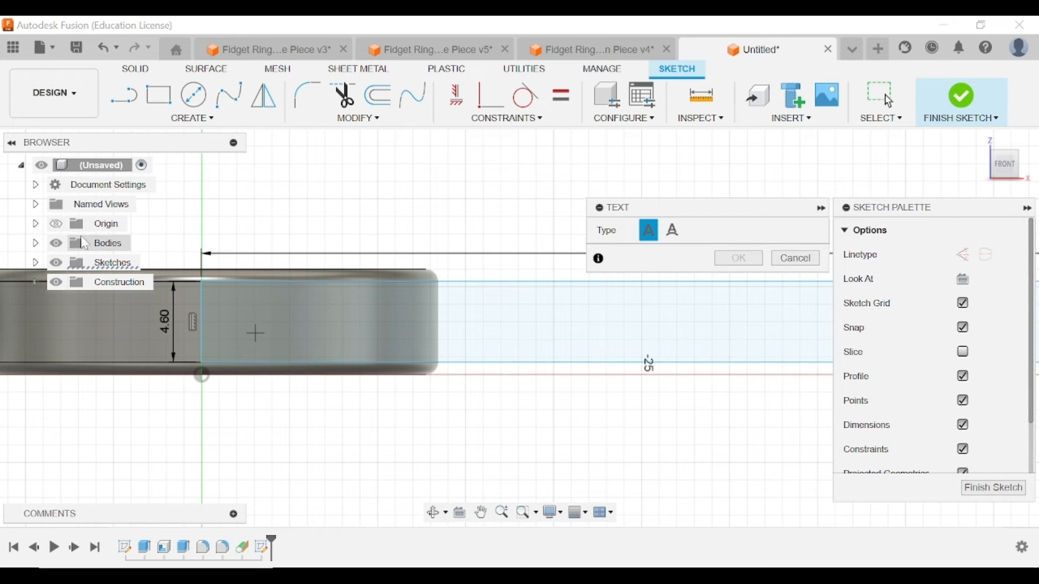
pyautogui.scroll(3, 205, 287)
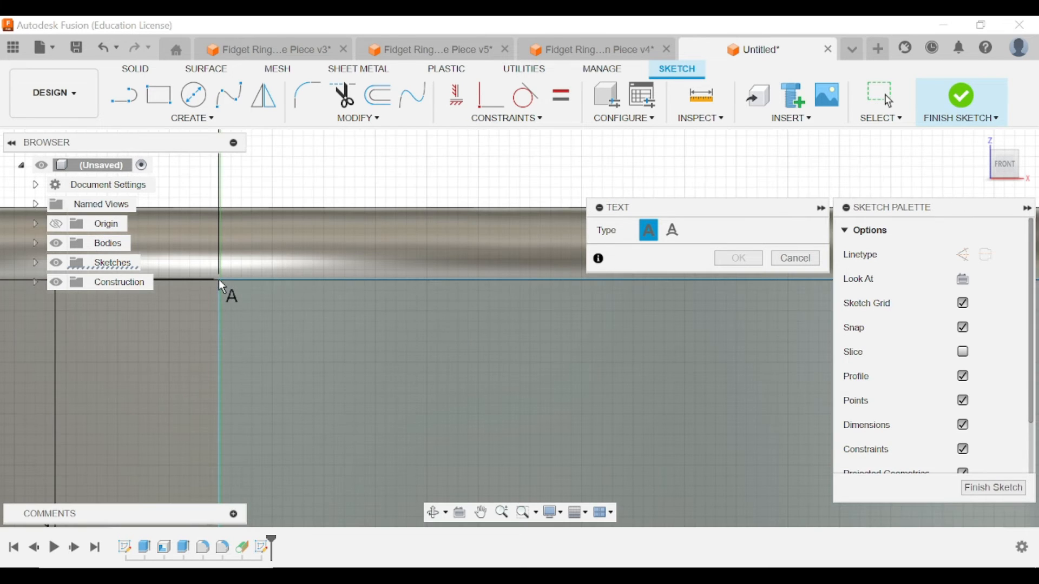
pyautogui.scroll(-4, 416, 383)
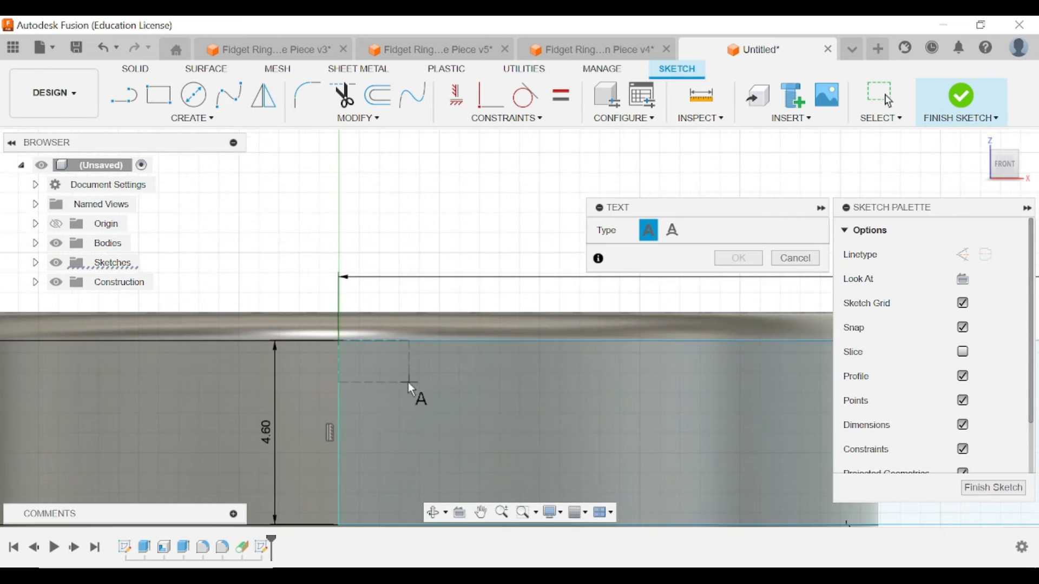
pyautogui.scroll(-5, 411, 388)
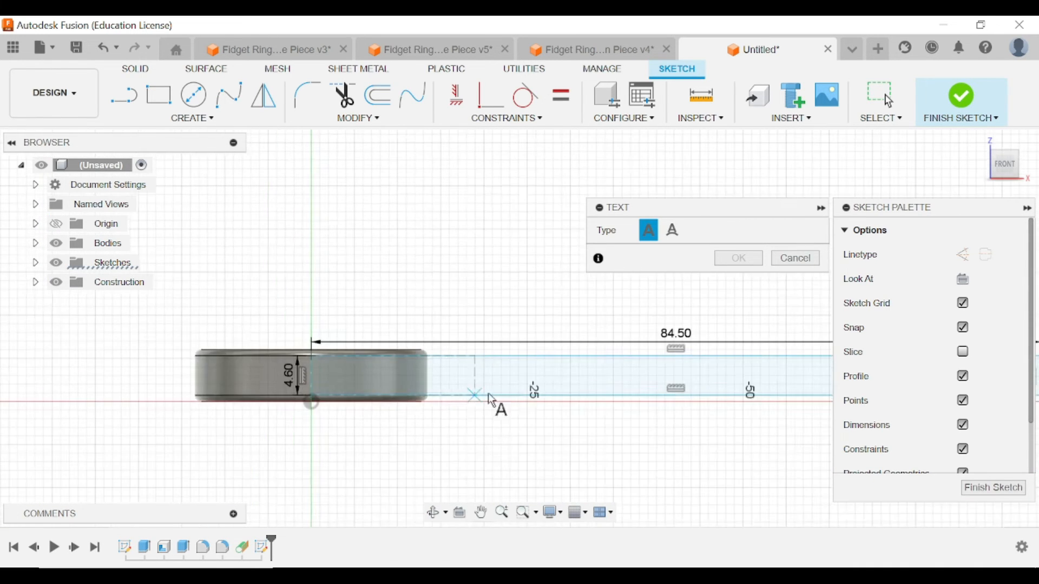
pyautogui.scroll(-4, 720, 424)
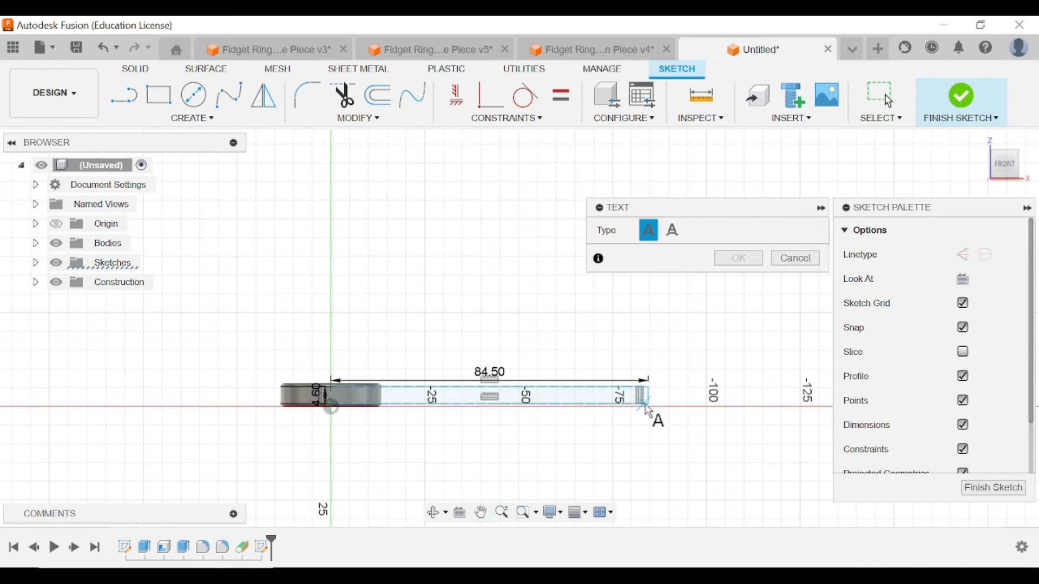
pyautogui.click(648, 409)
# Enter the person's title and surname followed by "is the Best" as the text in the frame.
pyautogui.scroll(3, 427, 414)
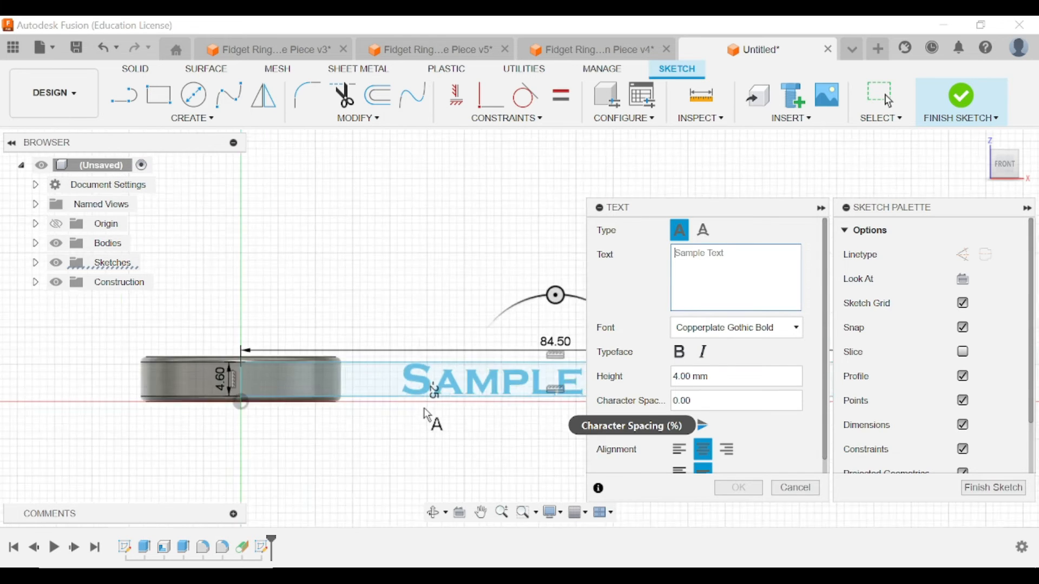
pyautogui.scroll(2, 436, 397)
pyautogui.scroll(-3, 389, 460)
pyautogui.scroll(2, 522, 382)
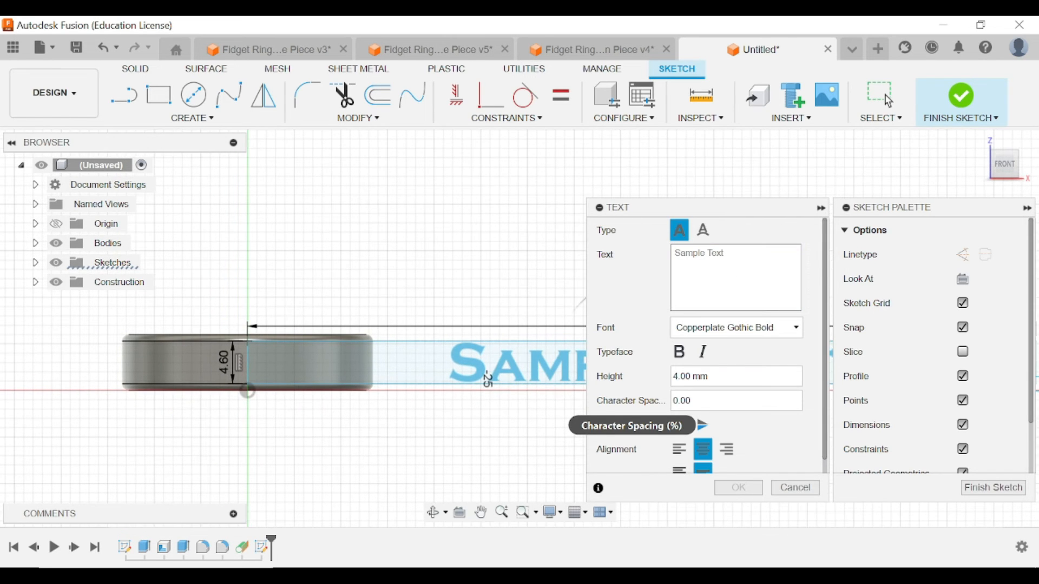
pyautogui.click(699, 259)
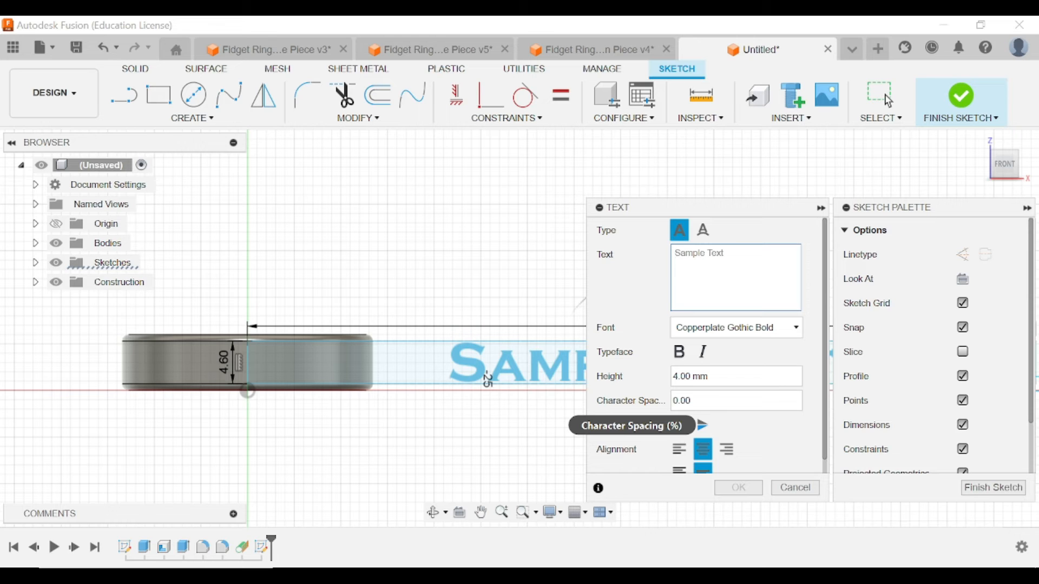
pyautogui.write('Mr Osbo')
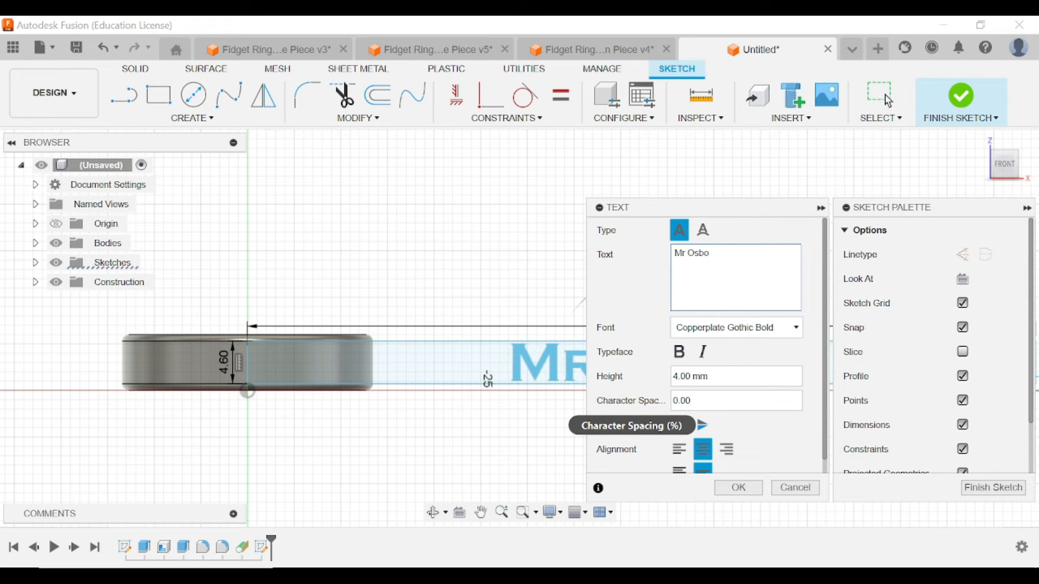
pyautogui.press('BackSpace')
pyautogui.press('BackSpace')
pyautogui.write('borne is the Bes')
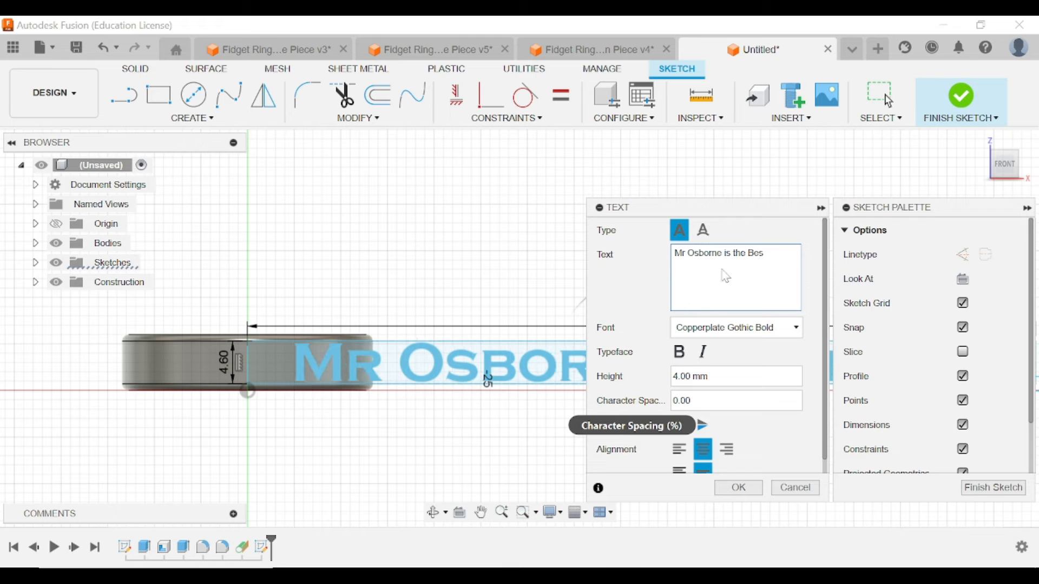
pyautogui.write('t')
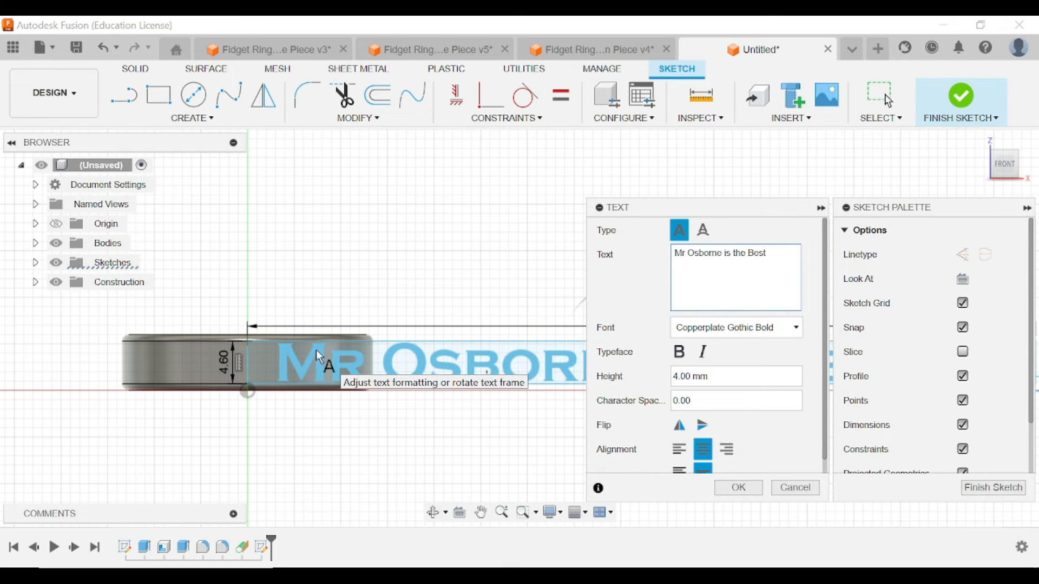
# Change the sketch text's font to Berlin Sans FB Demi.
pyautogui.click(722, 325)
pyautogui.scroll(5, 708, 201)
pyautogui.scroll(-3, 707, 201)
pyautogui.scroll(5, 707, 195)
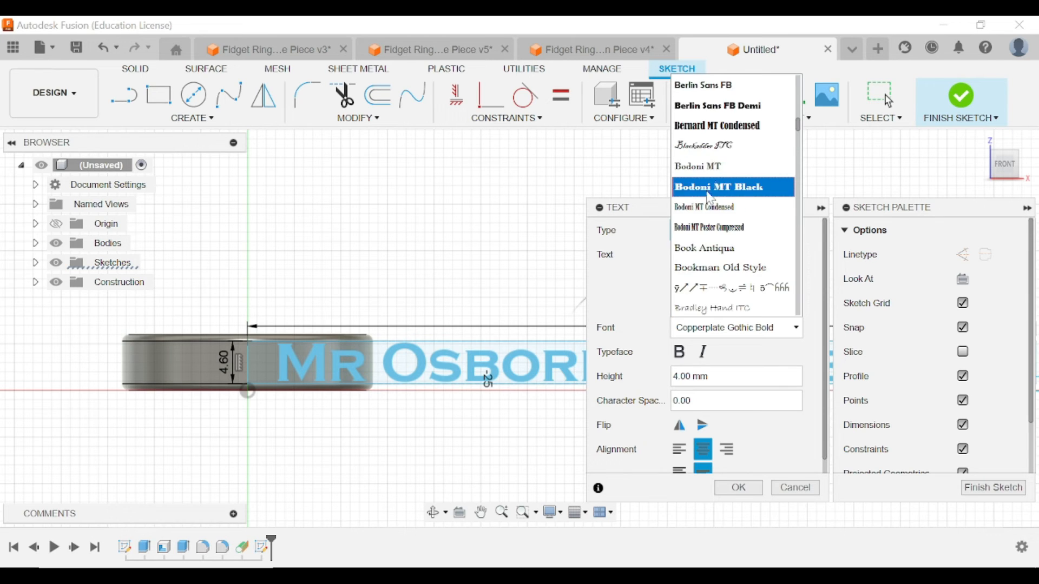
pyautogui.click(709, 105)
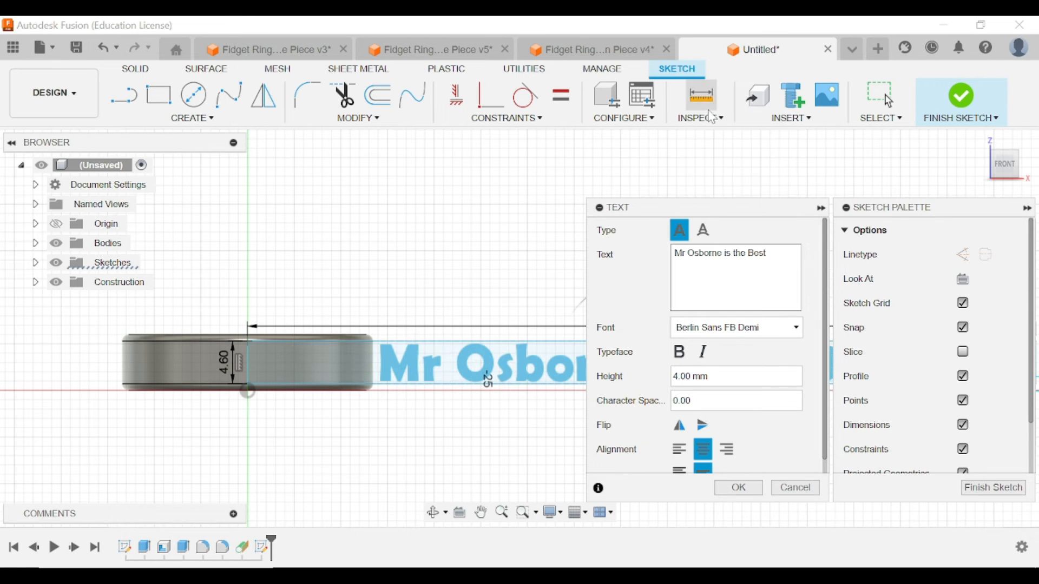
# Try Cambria Math as the sketch text's font.
pyautogui.click(725, 327)
pyautogui.scroll(-3, 727, 246)
pyautogui.click(730, 243)
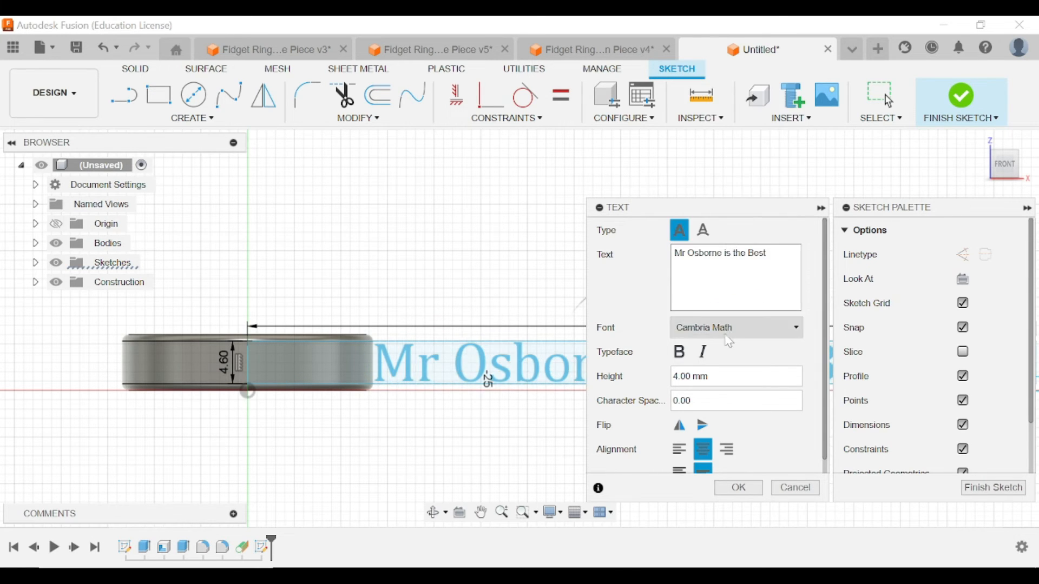
# Change the sketch text's font to Copperplate Gothic Bold and apply the bold typeface.
pyautogui.click(736, 328)
pyautogui.scroll(-5, 723, 254)
pyautogui.scroll(1, 726, 255)
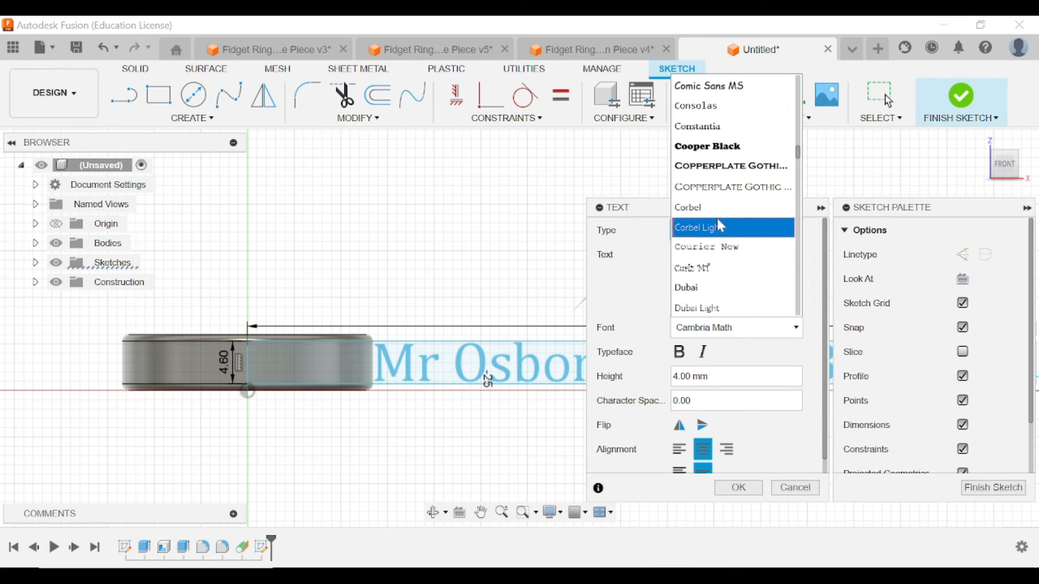
pyautogui.click(723, 172)
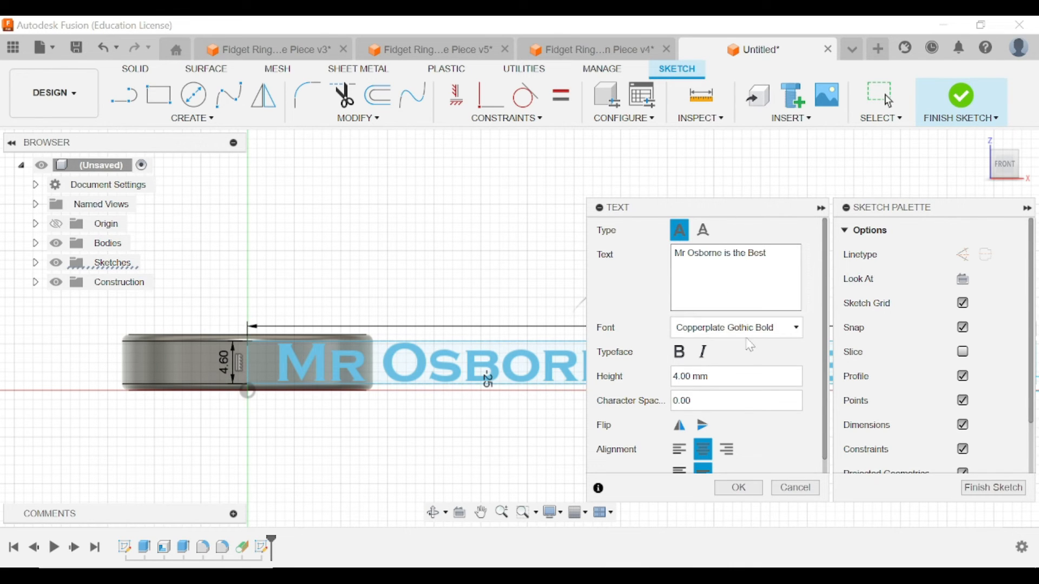
pyautogui.moveTo(534, 444); pyautogui.dragTo(340, 427, button='middle')
pyautogui.scroll(2, 354, 424)
pyautogui.scroll(-2, 495, 392)
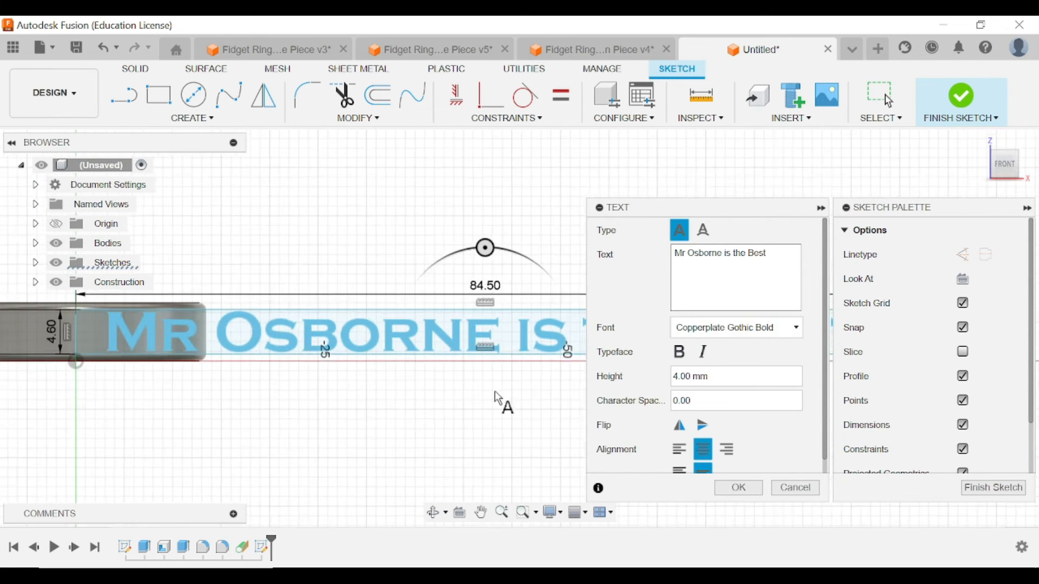
pyautogui.scroll(-1, 495, 393)
pyautogui.click(693, 372)
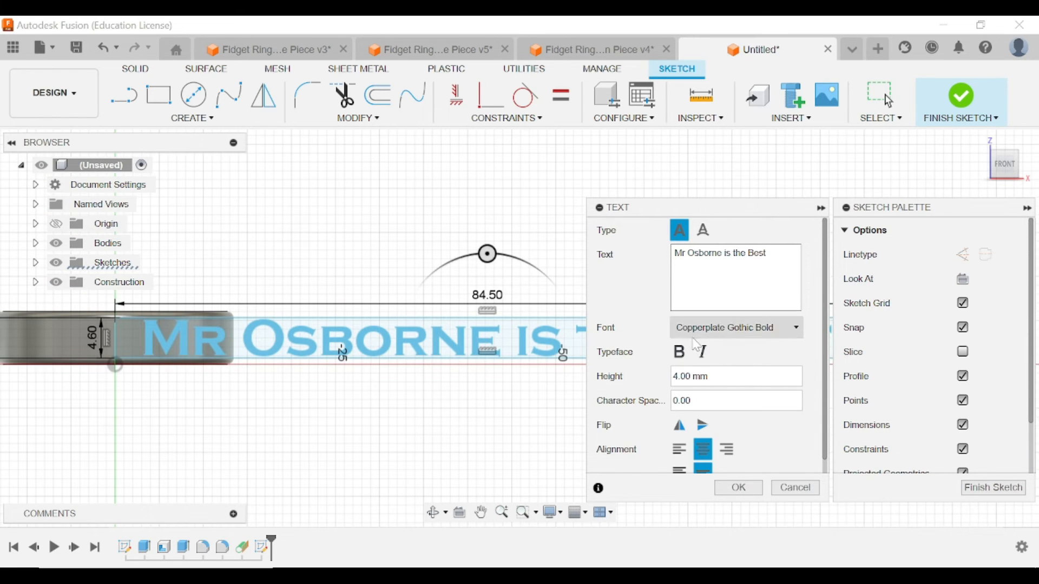
pyautogui.click(685, 354)
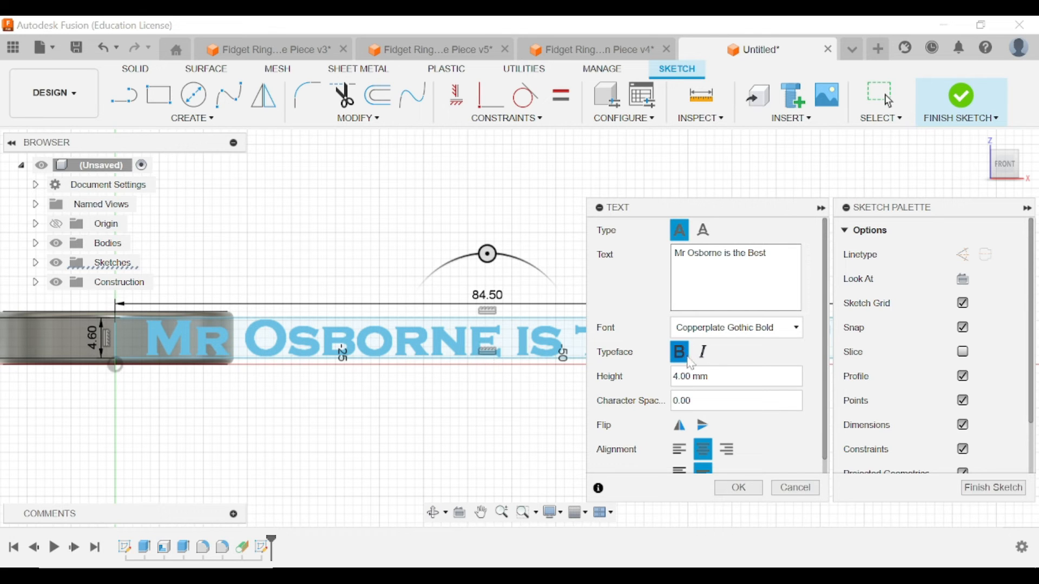
# Set the sketch text's height to 3.7 mm.
pyautogui.click(696, 376)
pyautogui.click(693, 381)
pyautogui.press('BackSpace')
pyautogui.press('BackSpace')
pyautogui.press('BackSpace')
pyautogui.press('BackSpace')
pyautogui.write('3.7')
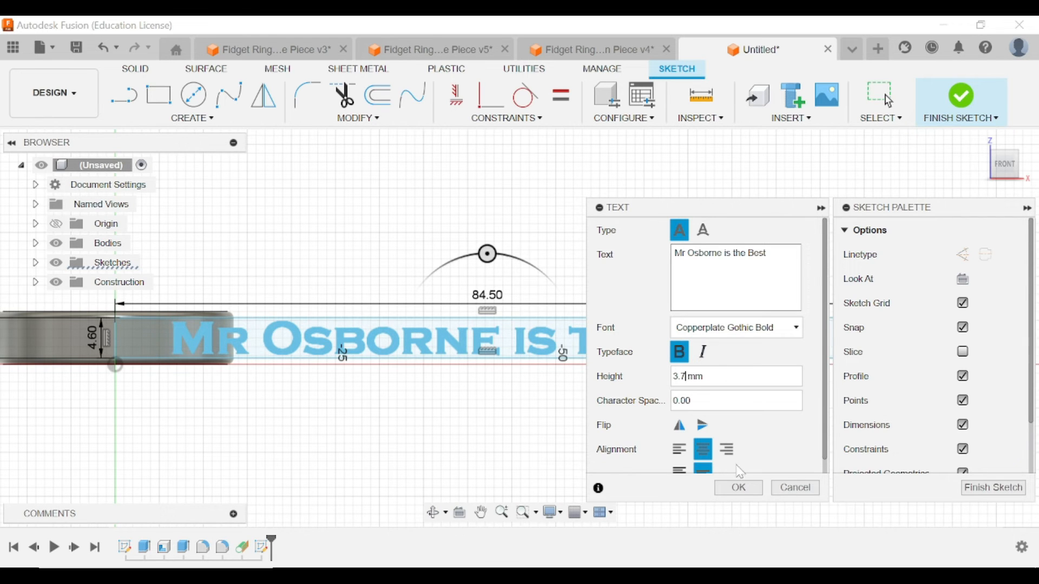
# Align the text to the centre and middle of its frame, accept it and finish the sketch.
pyautogui.scroll(-1, 704, 449)
pyautogui.click(681, 436)
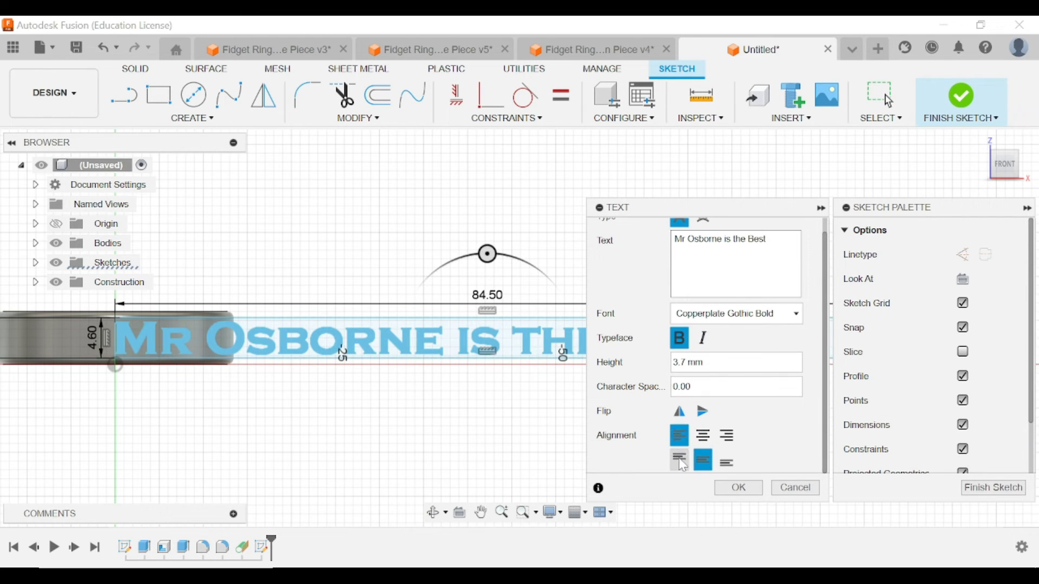
pyautogui.click(703, 435)
pyautogui.click(703, 460)
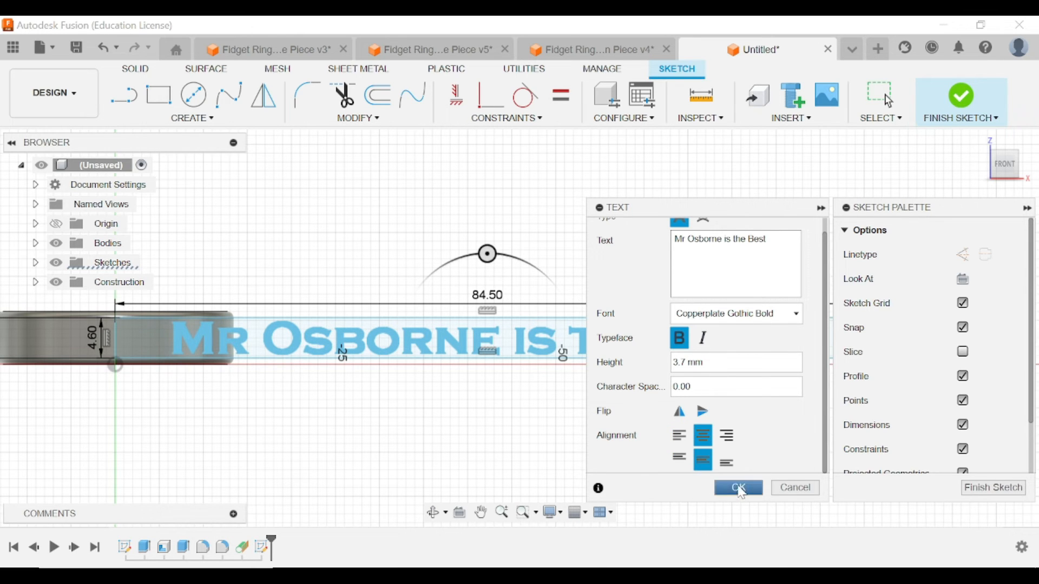
pyautogui.click(735, 488)
pyautogui.moveTo(523, 463); pyautogui.dragTo(584, 447, button='middle')
pyautogui.scroll(-2, 519, 416)
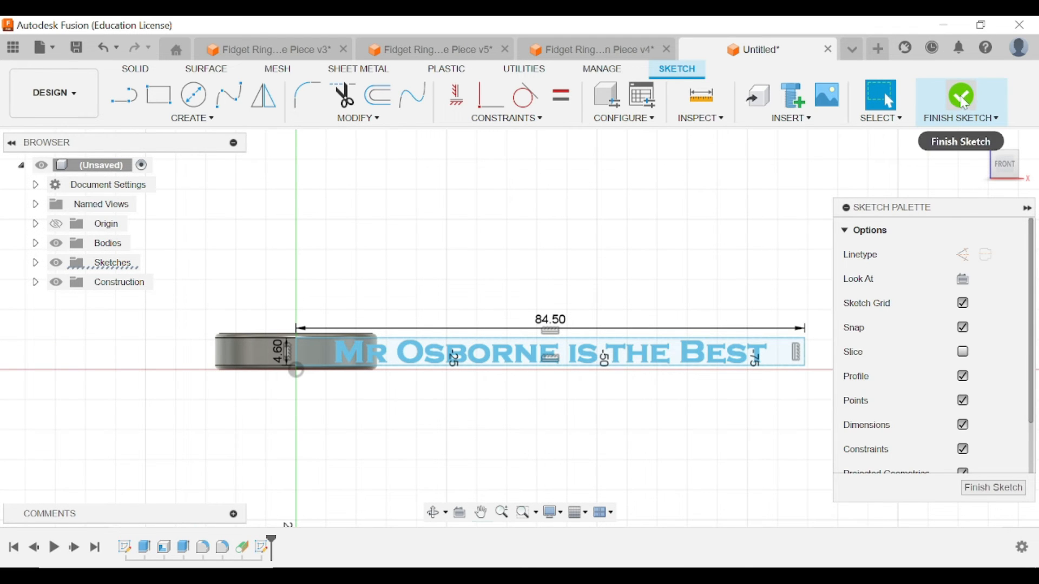
pyautogui.scroll(-1, 561, 389)
pyautogui.scroll(2, 561, 390)
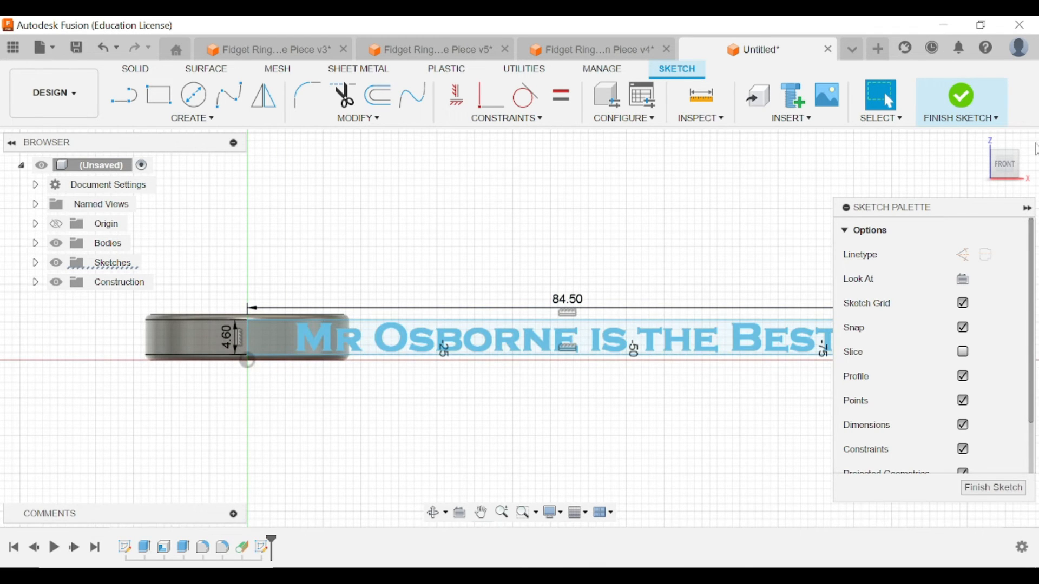
pyautogui.click(977, 104)
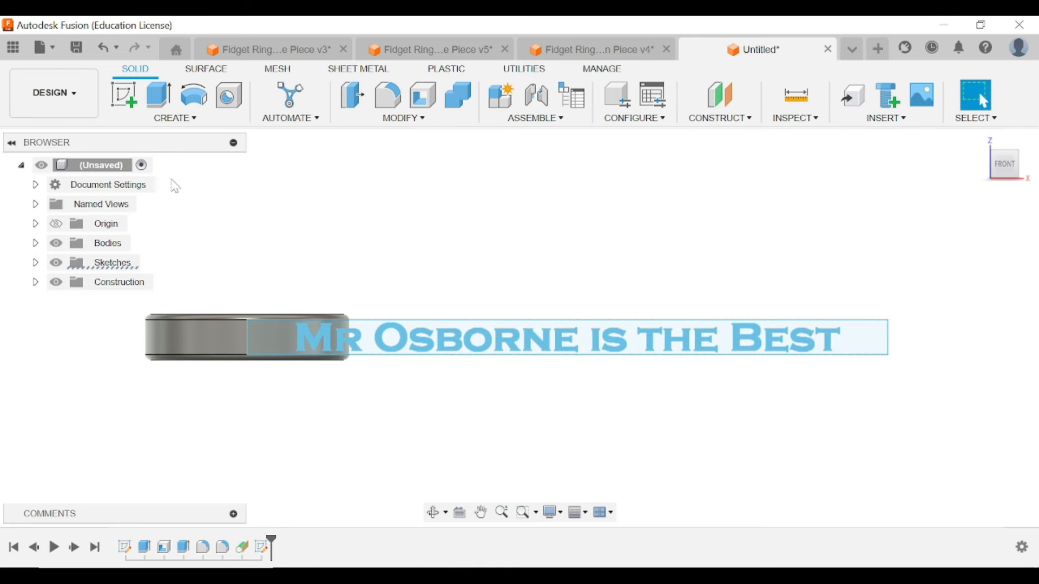
# Try to emboss the sketch text onto the spin piece's outer face.
pyautogui.click(172, 119)
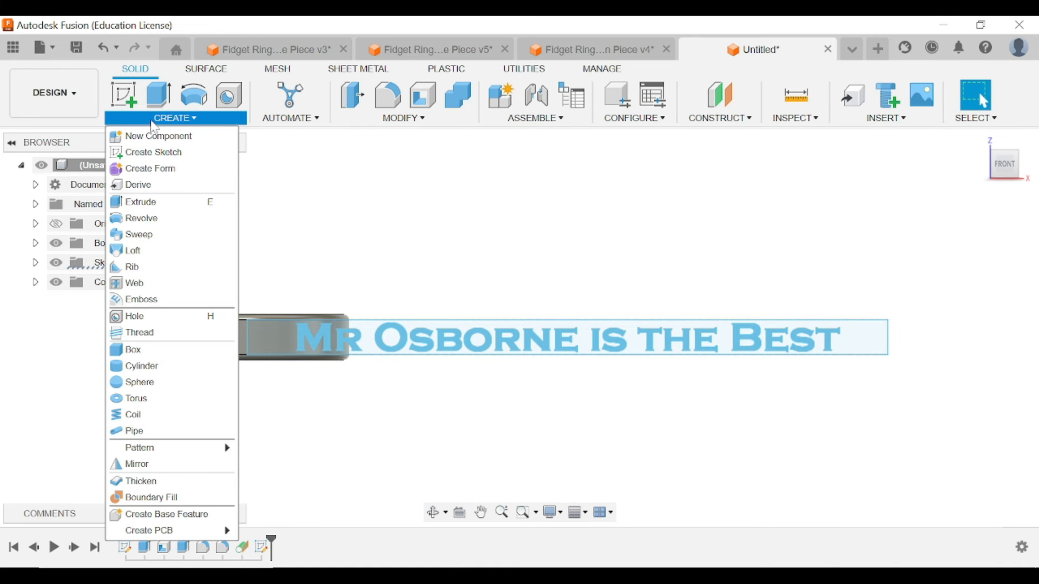
pyautogui.click(208, 118)
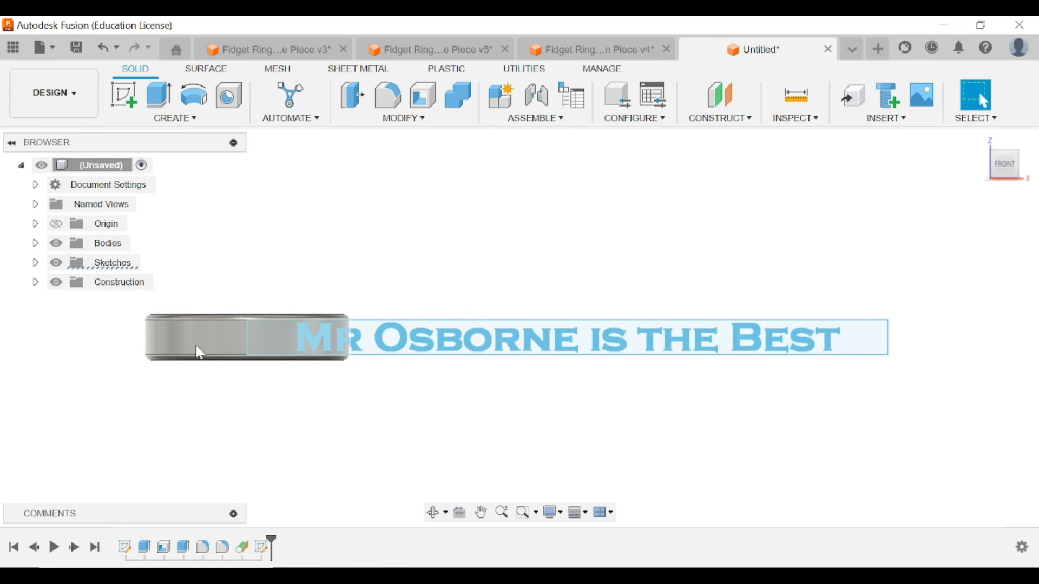
pyautogui.click(200, 120)
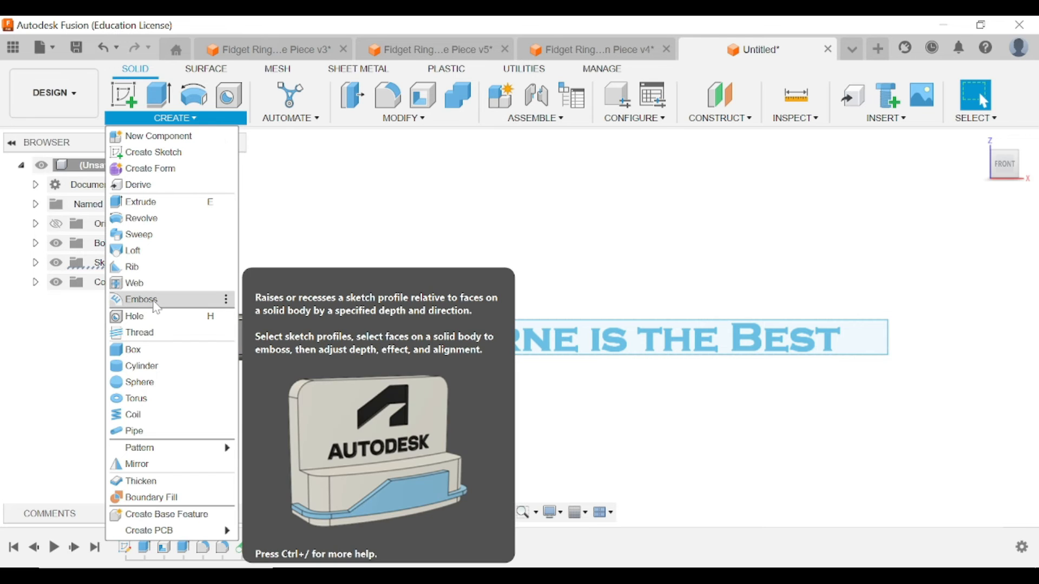
pyautogui.click(157, 301)
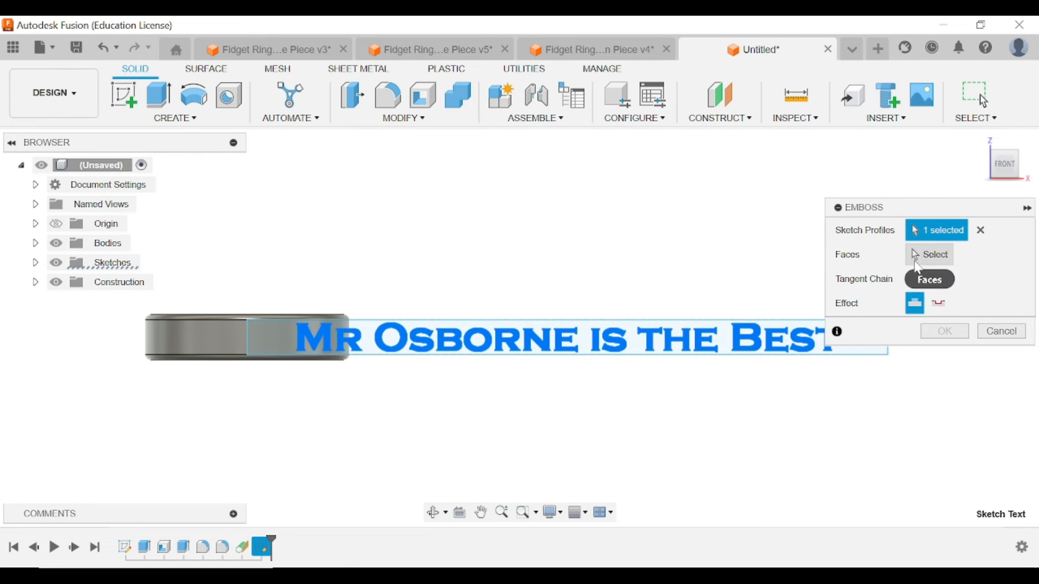
pyautogui.click(930, 255)
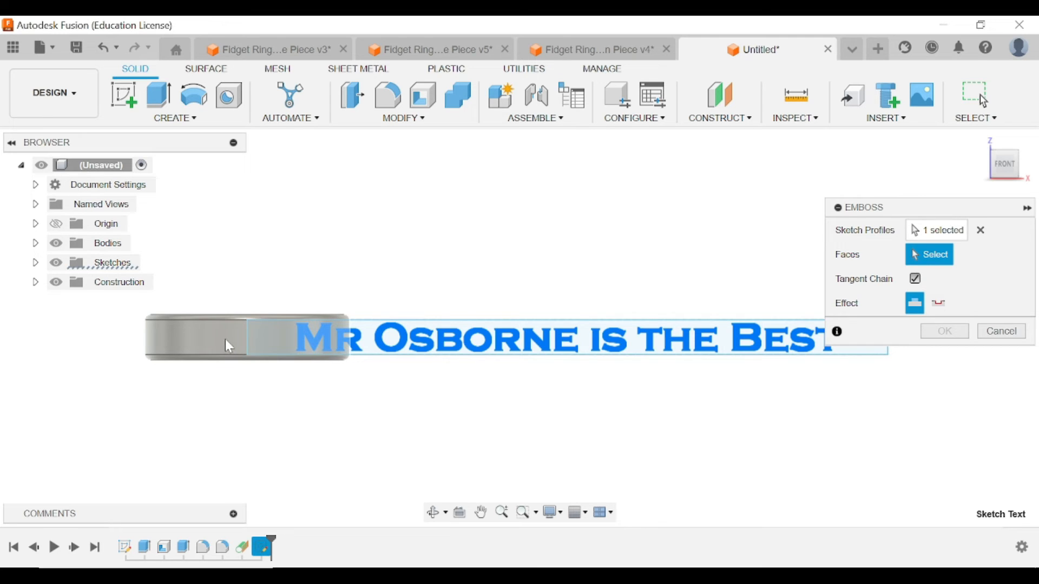
pyautogui.click(512, 386)
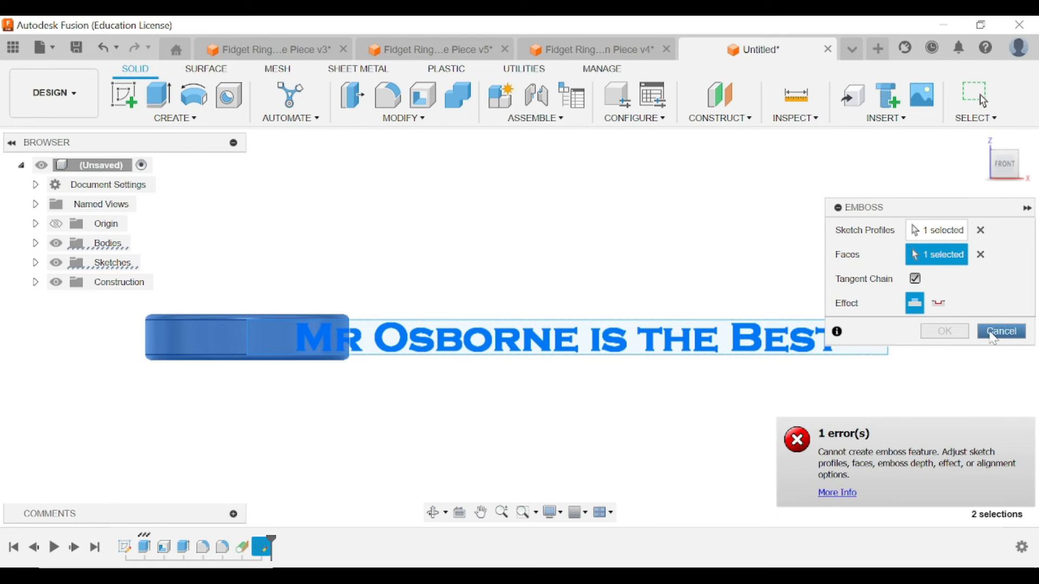
pyautogui.click(997, 340)
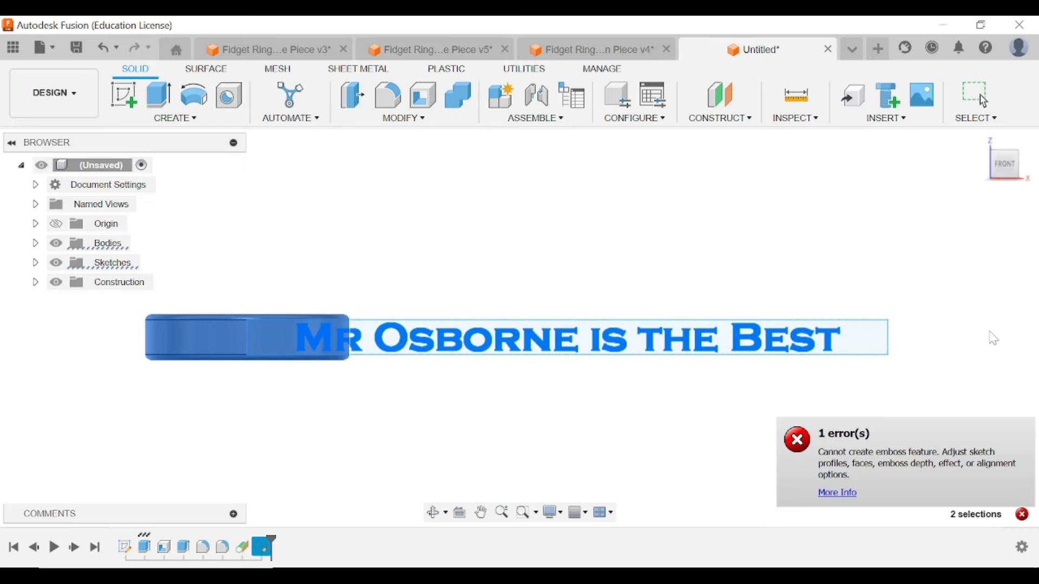
# Reopen the text sketch, set the text height to 3.5 mm and finish the sketch.
pyautogui.rightClick(262, 552)
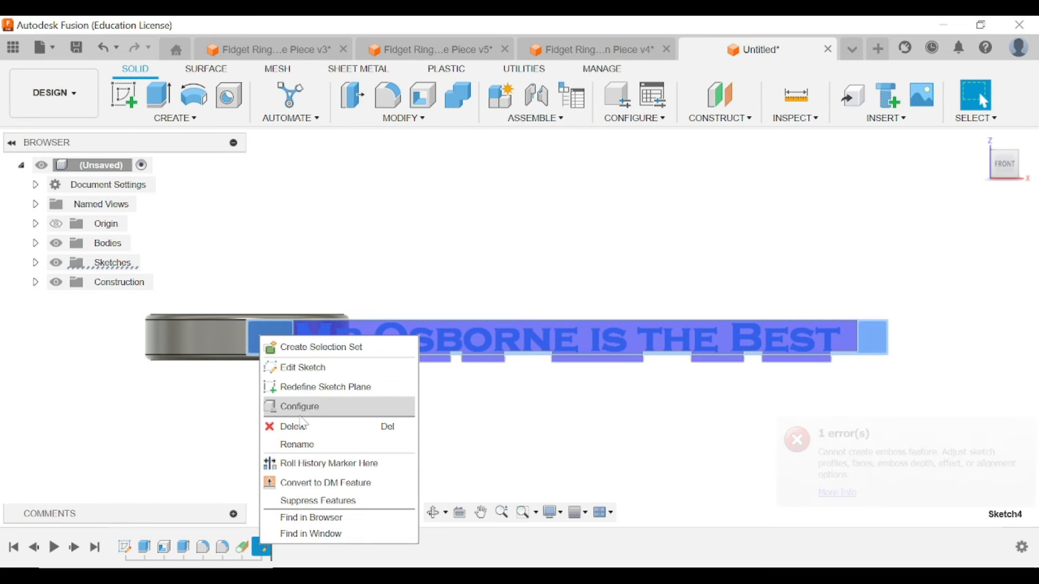
pyautogui.click(312, 374)
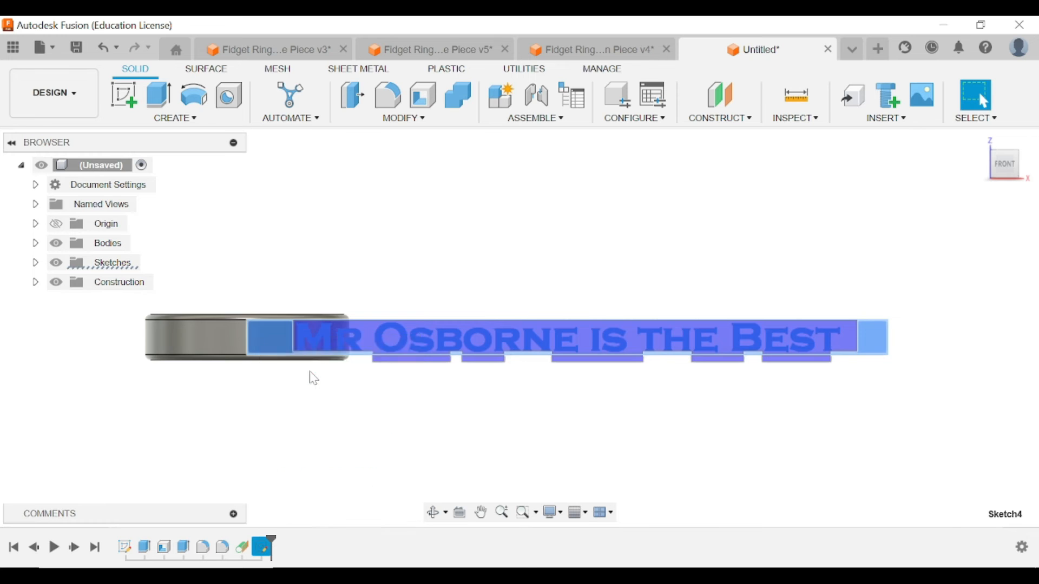
pyautogui.doubleClick(446, 344)
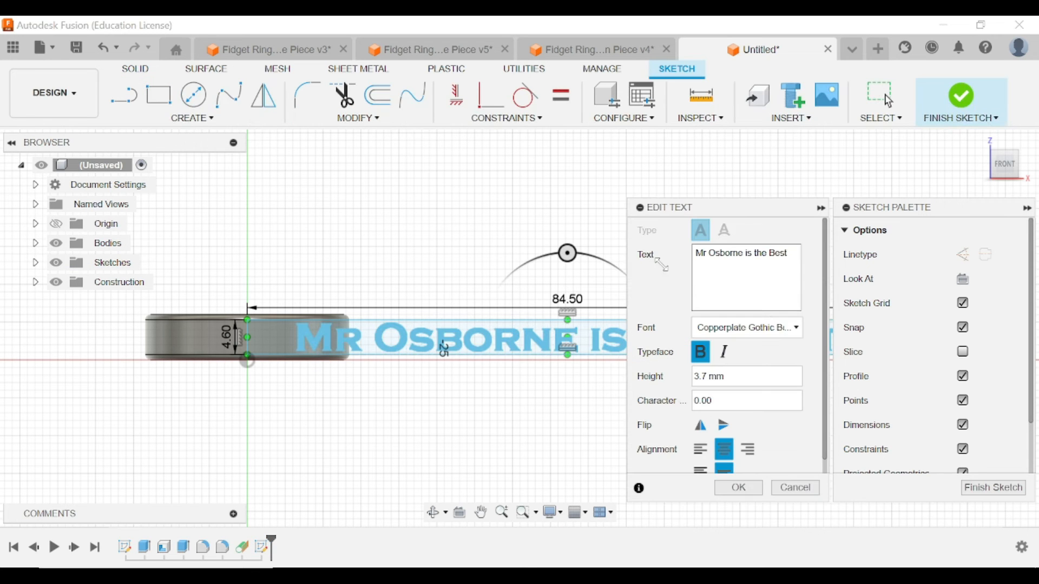
pyautogui.click(709, 377)
pyautogui.write('.5')
pyautogui.press('Return')
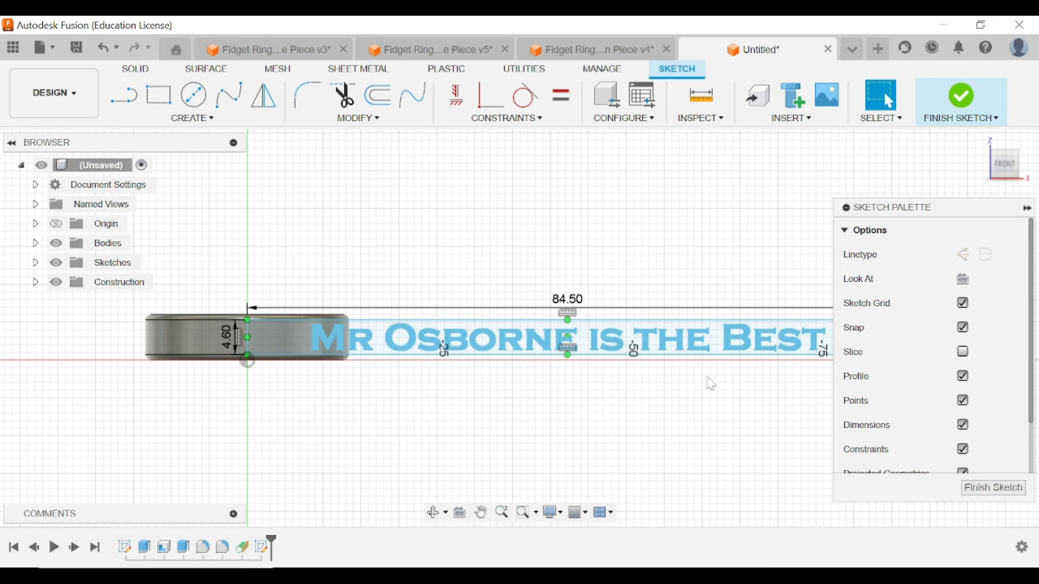
pyautogui.click(963, 103)
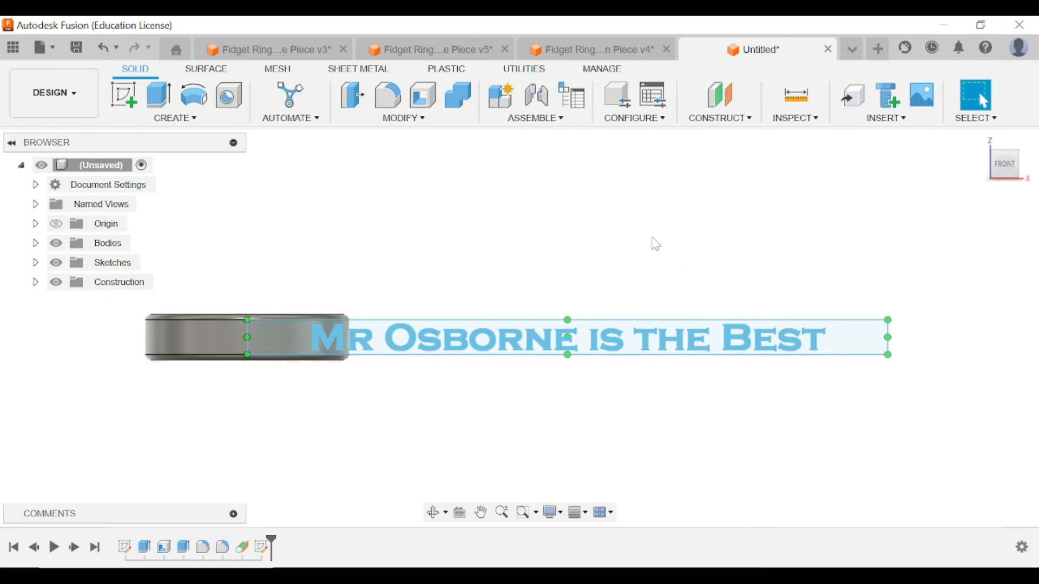
# Emboss the sketch text around the spin piece's outer face with a depth of 0.7 mm.
pyautogui.click(172, 119)
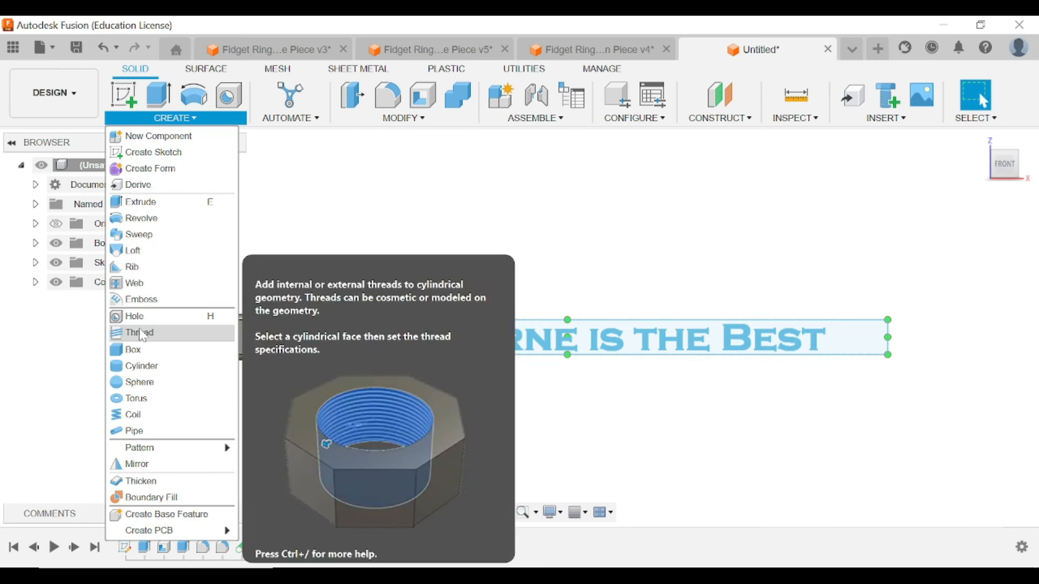
pyautogui.click(140, 300)
pyautogui.click(474, 349)
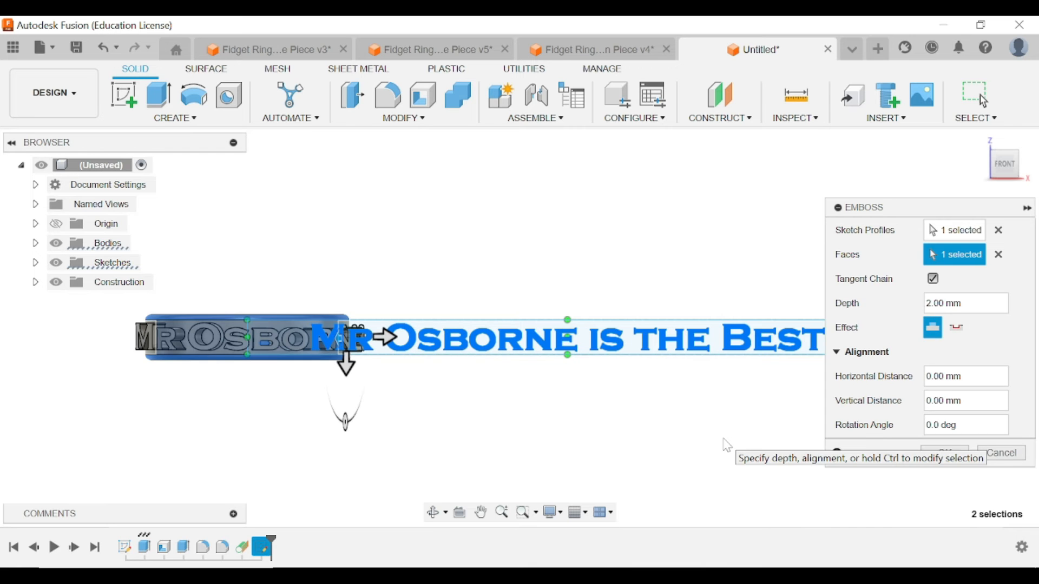
pyautogui.moveTo(975, 173)
pyautogui.mouseDown()
pyautogui.moveTo(799, 214)
pyautogui.moveTo(684, 225)
pyautogui.moveTo(622, 216)
pyautogui.mouseUp()
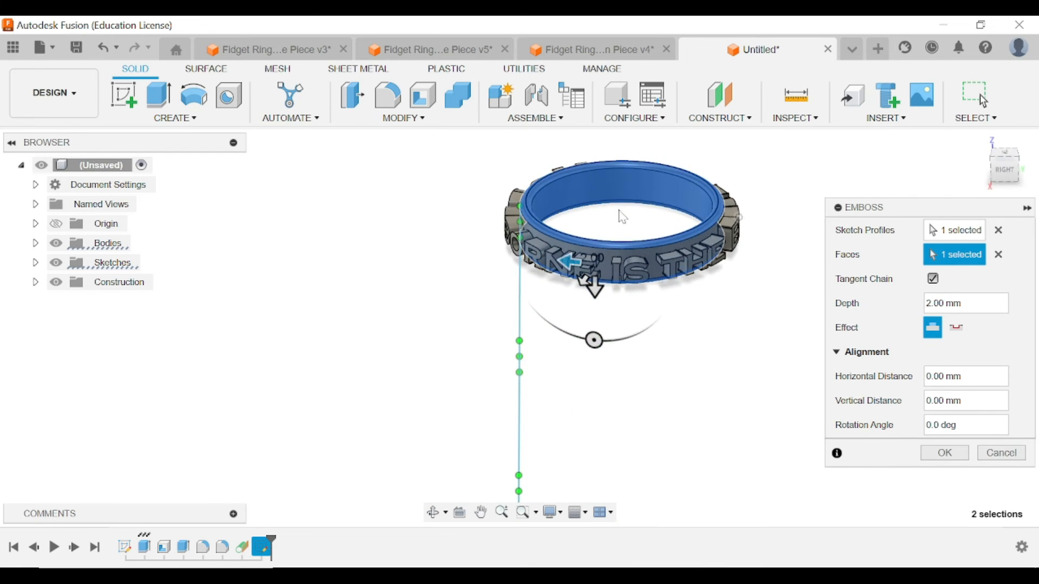
pyautogui.scroll(5, 622, 217)
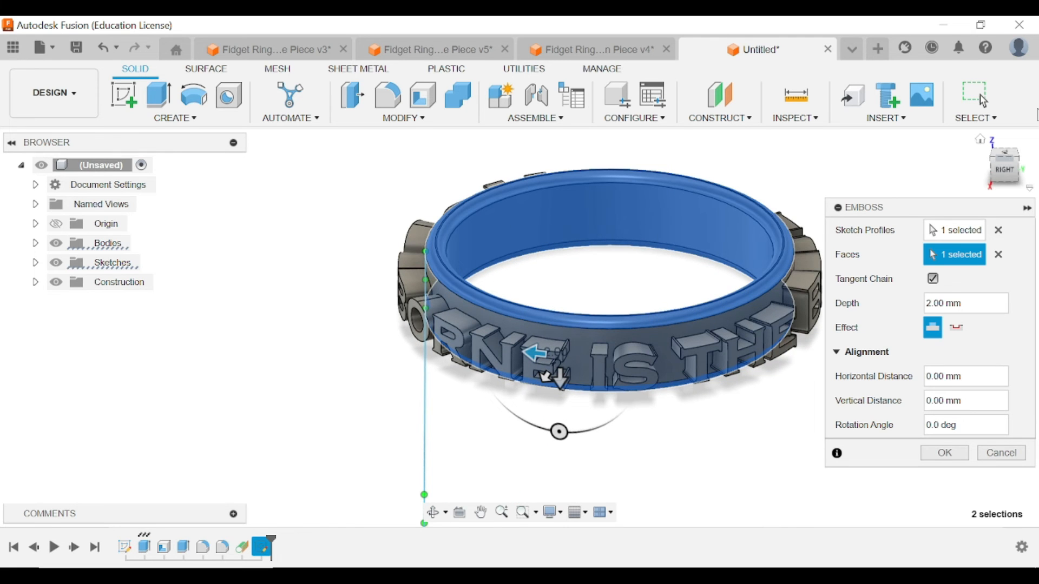
pyautogui.moveTo(1005, 157); pyautogui.dragTo(1008, 177)
pyautogui.moveTo(667, 308); pyautogui.dragTo(631, 485, button='middle')
pyautogui.moveTo(1006, 176); pyautogui.dragTo(1011, 171)
pyautogui.moveTo(628, 399); pyautogui.dragTo(652, 341, button='middle')
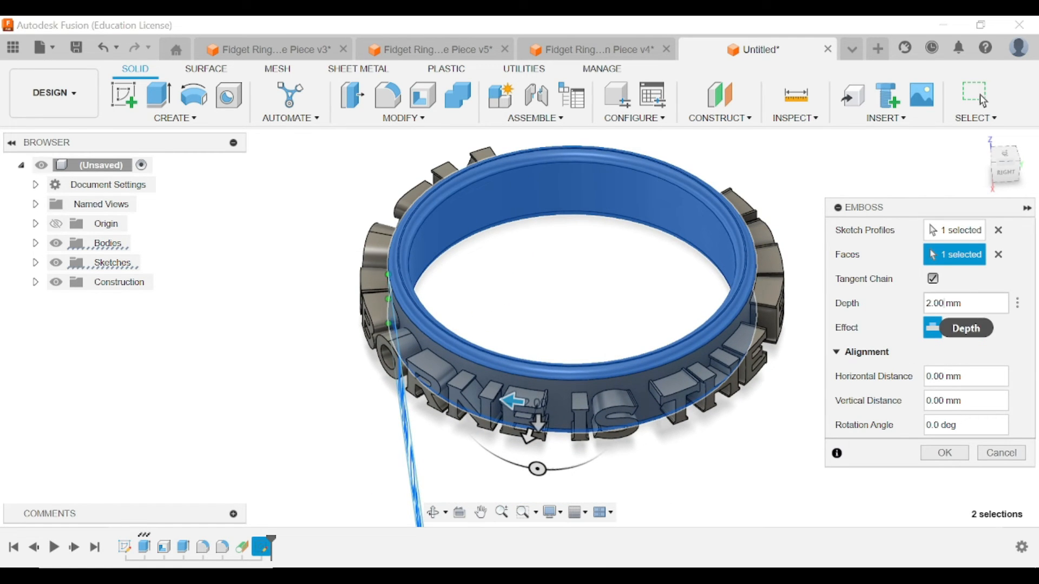
pyautogui.press('BackSpace')
pyautogui.press('BackSpace')
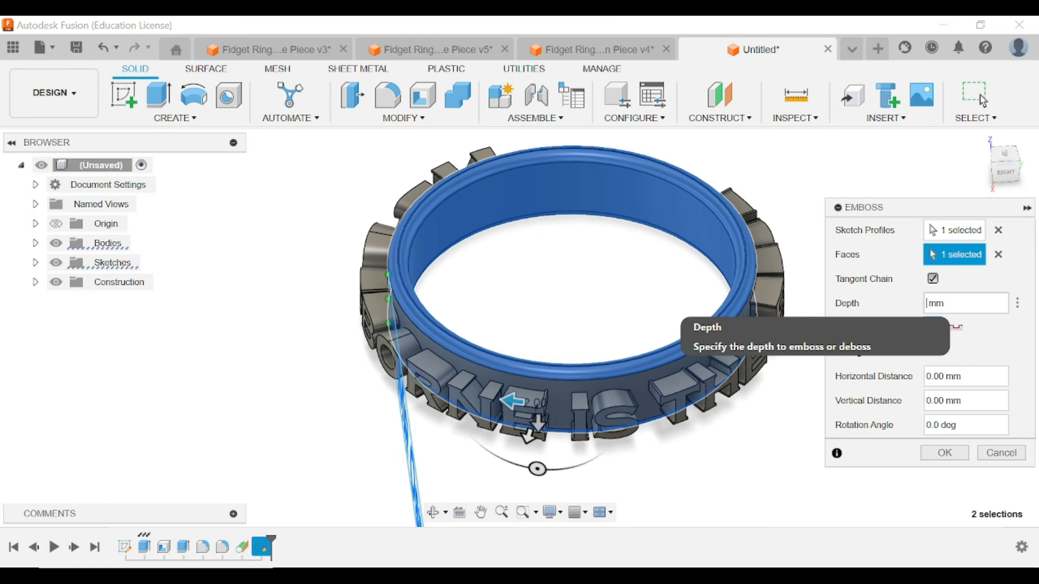
pyautogui.write('0.7')
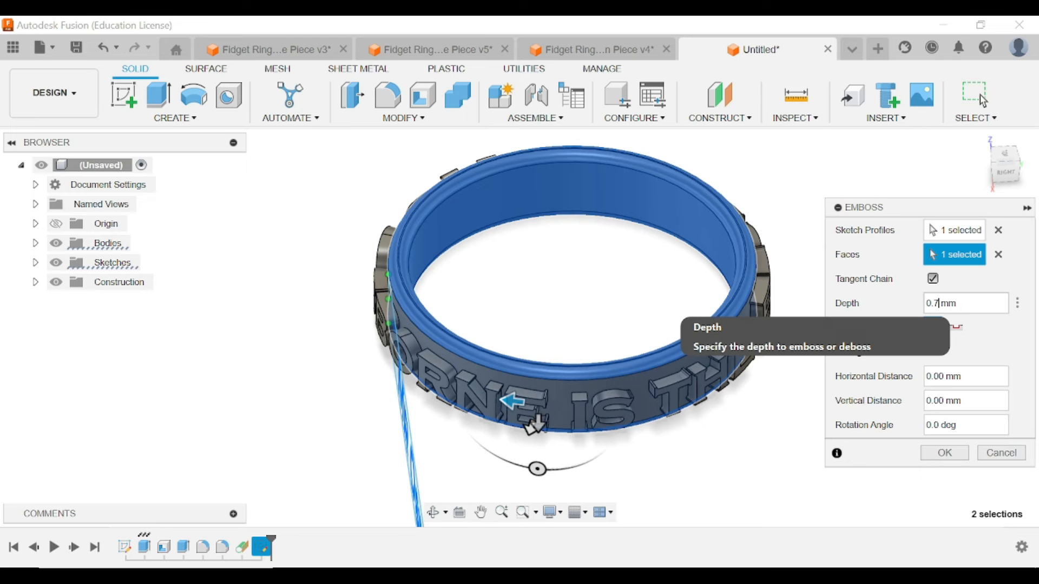
# Switch the emboss effect to Deboss and examine the recessed lettering around the ring.
pyautogui.click(965, 336)
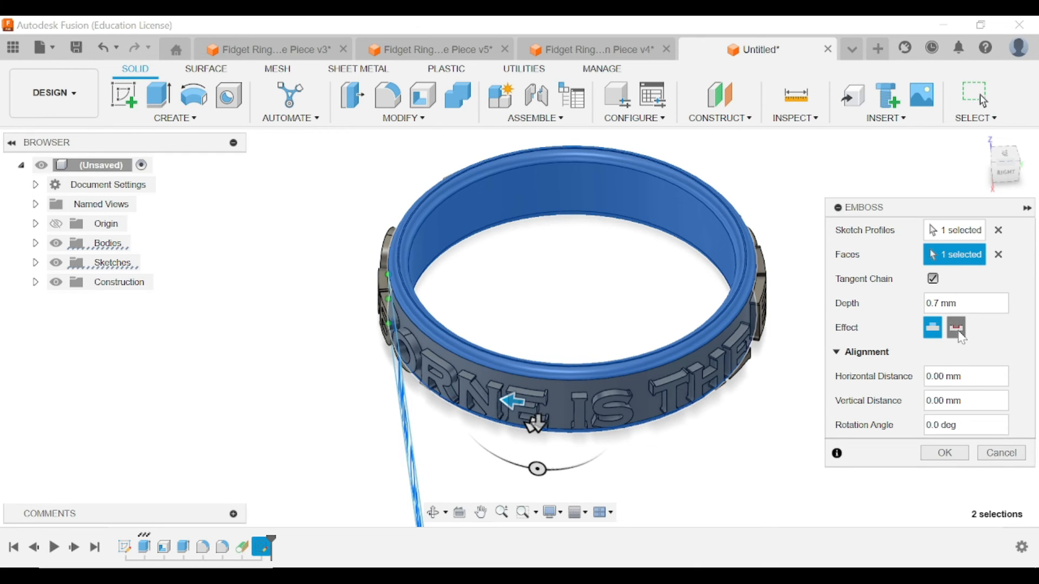
pyautogui.click(1008, 172)
pyautogui.moveTo(1002, 166); pyautogui.dragTo(992, 208)
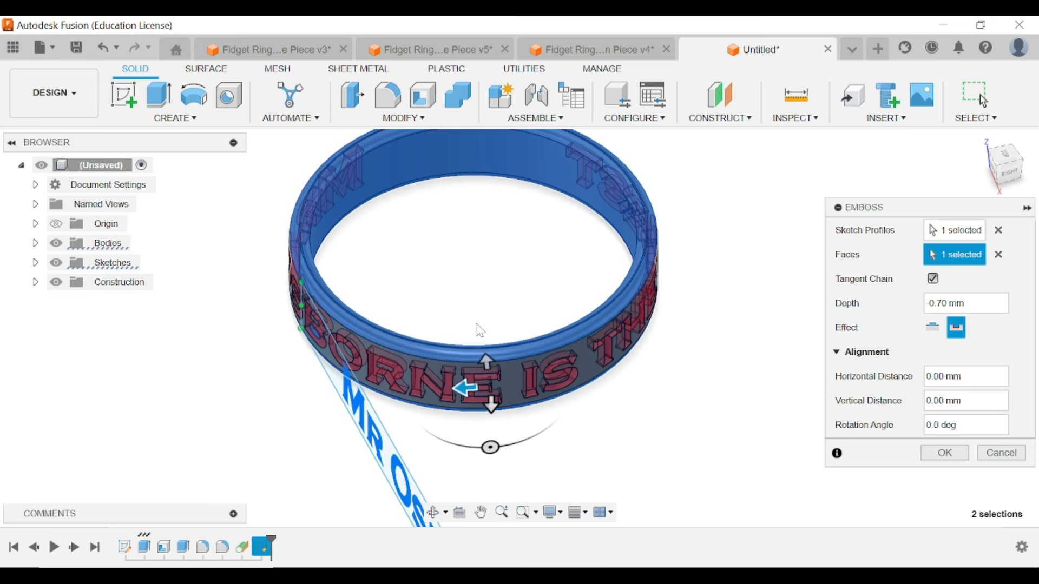
# Check the emboss feature's settings in the finished Fidget Ring - Spin Piece v4 reference and close them.
pyautogui.doubleClick(932, 304)
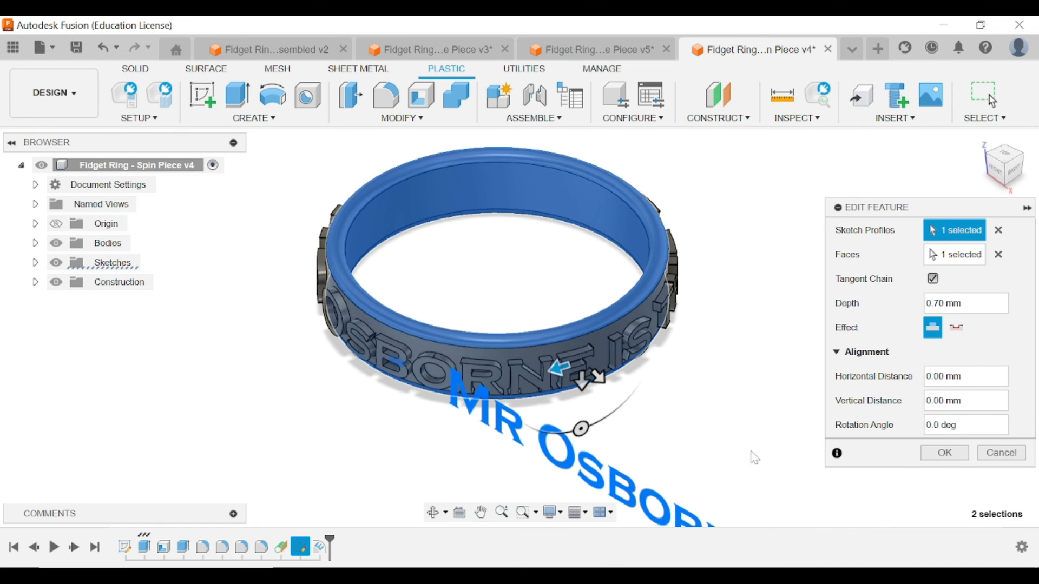
pyautogui.click(947, 457)
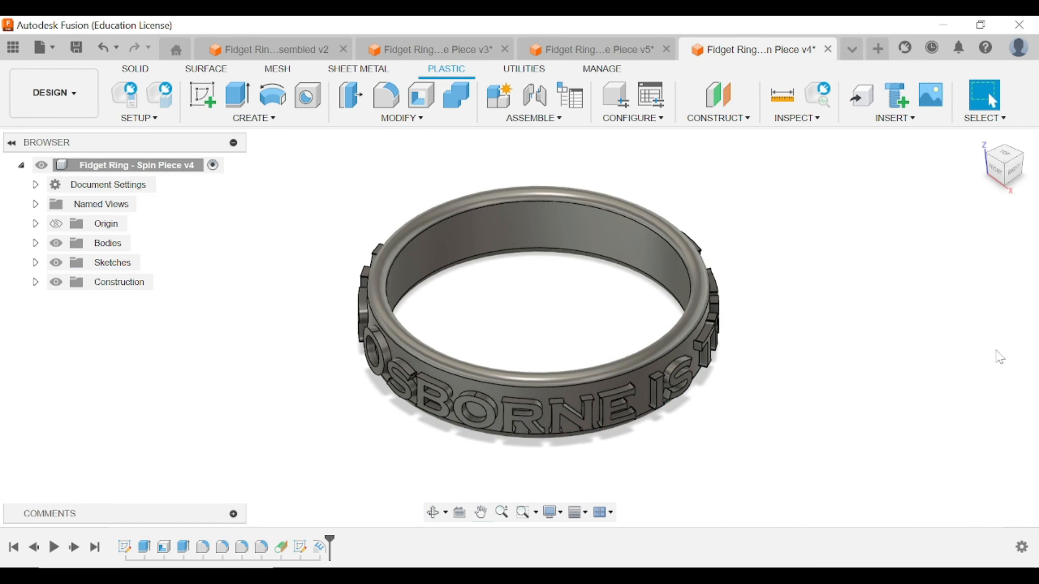
pyautogui.moveTo(996, 169)
pyautogui.mouseDown()
pyautogui.moveTo(917, 154)
pyautogui.moveTo(841, 172)
pyautogui.moveTo(806, 154)
pyautogui.moveTo(679, 144)
pyautogui.moveTo(686, 168)
pyautogui.moveTo(757, 155)
pyautogui.moveTo(853, 251)
pyautogui.mouseUp()
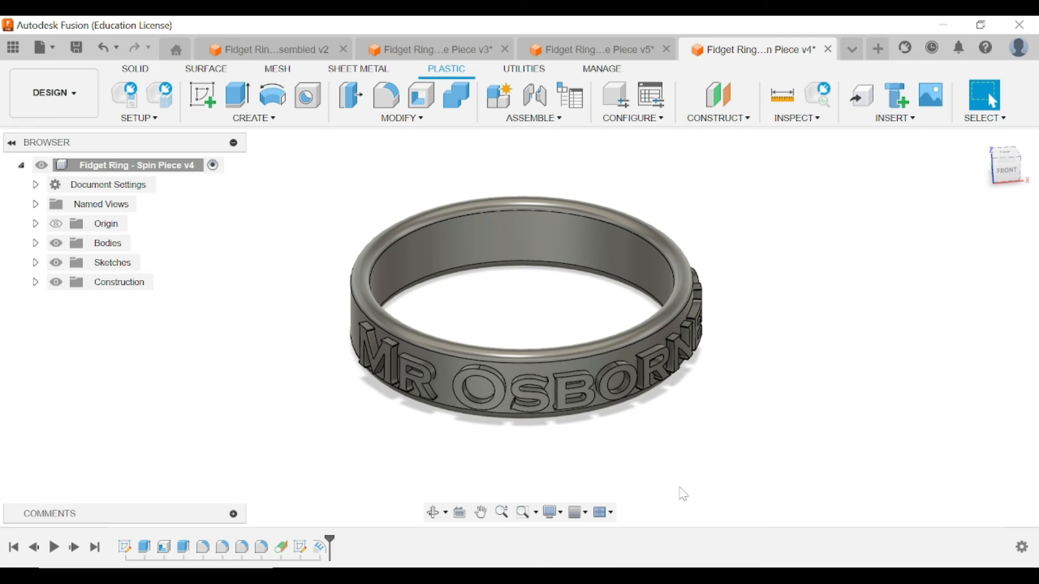
pyautogui.moveTo(1008, 172); pyautogui.dragTo(923, 187)
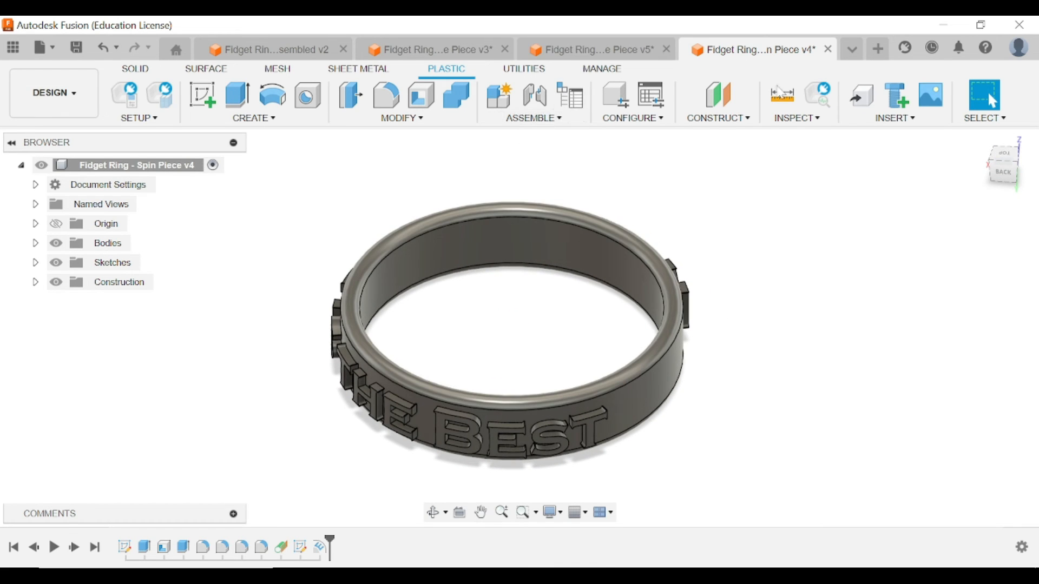
# Create a new design and insert the Fidget Ring - Outside Piece component at its default position.
pyautogui.click(881, 53)
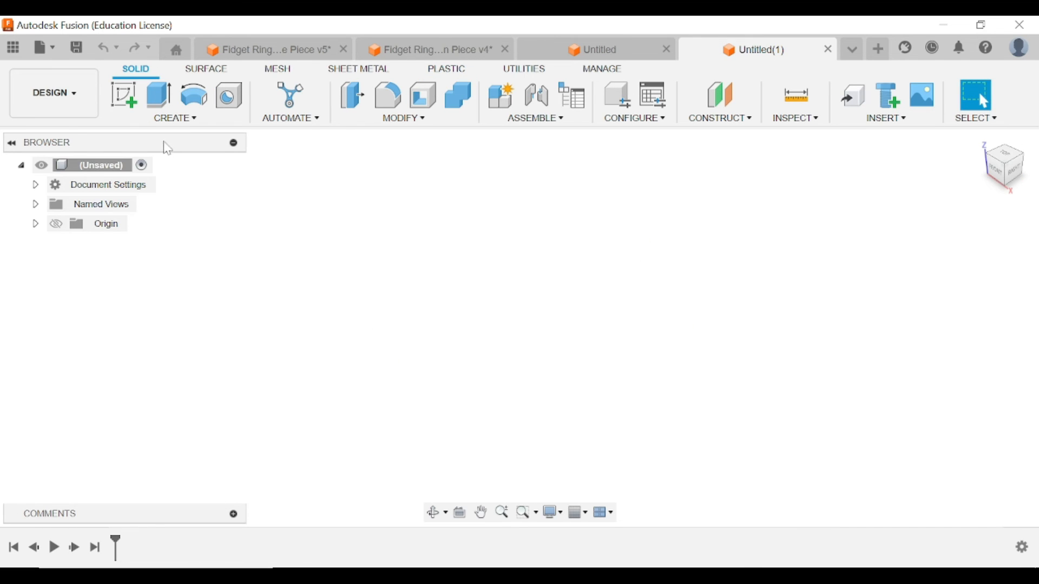
pyautogui.click(14, 50)
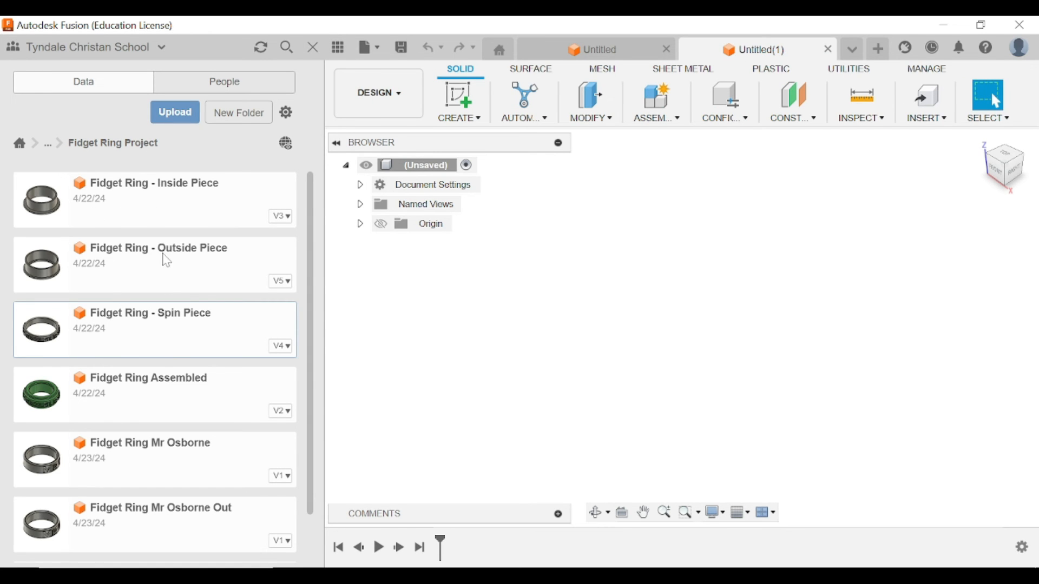
pyautogui.moveTo(122, 259); pyautogui.dragTo(726, 389)
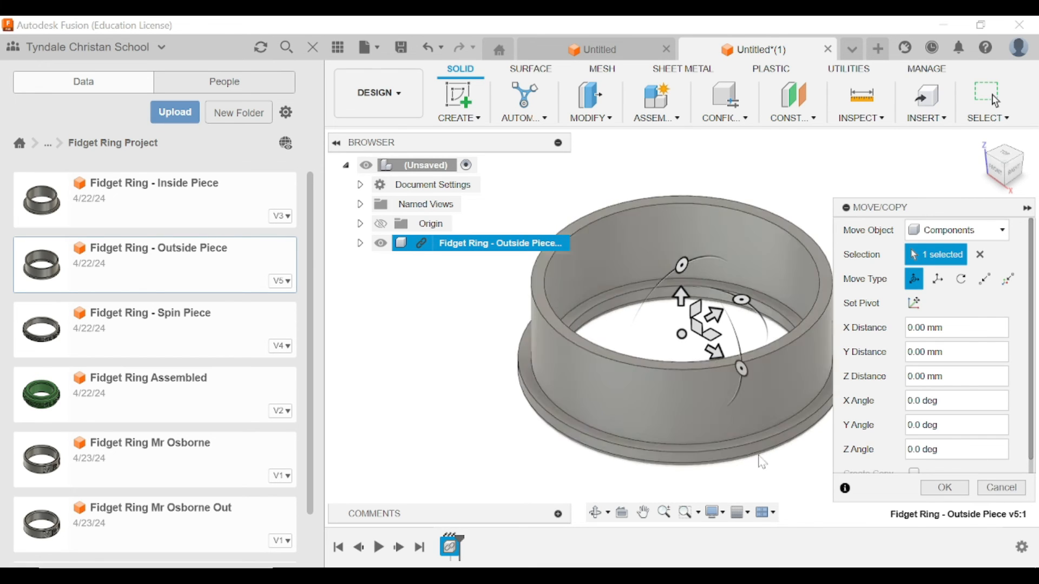
pyautogui.click(946, 491)
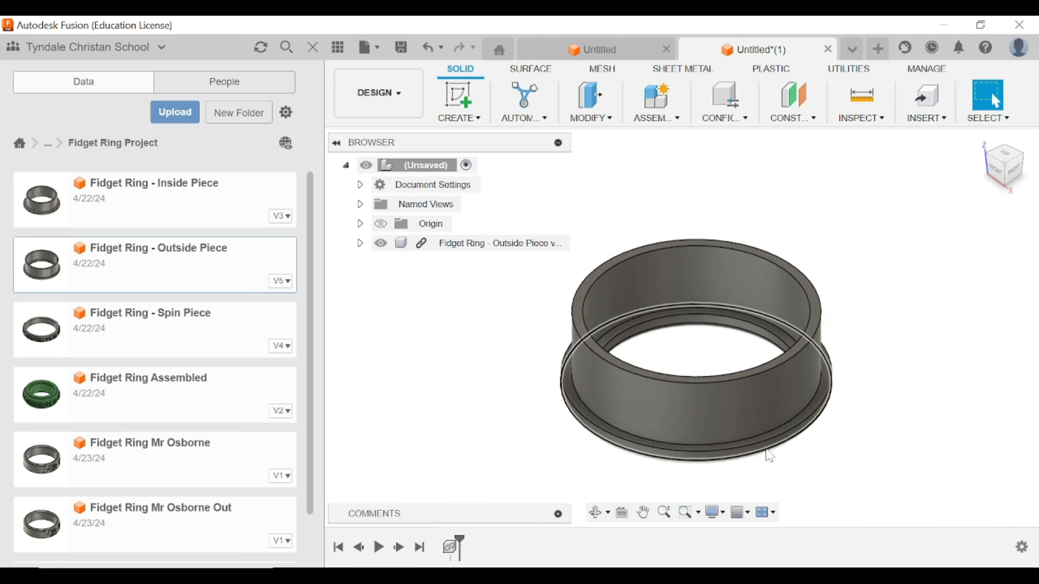
# Insert the Fidget Ring - Inside Piece component clear of the outside piece and rotate it -180° about the Y axis.
pyautogui.moveTo(156, 209); pyautogui.dragTo(557, 321)
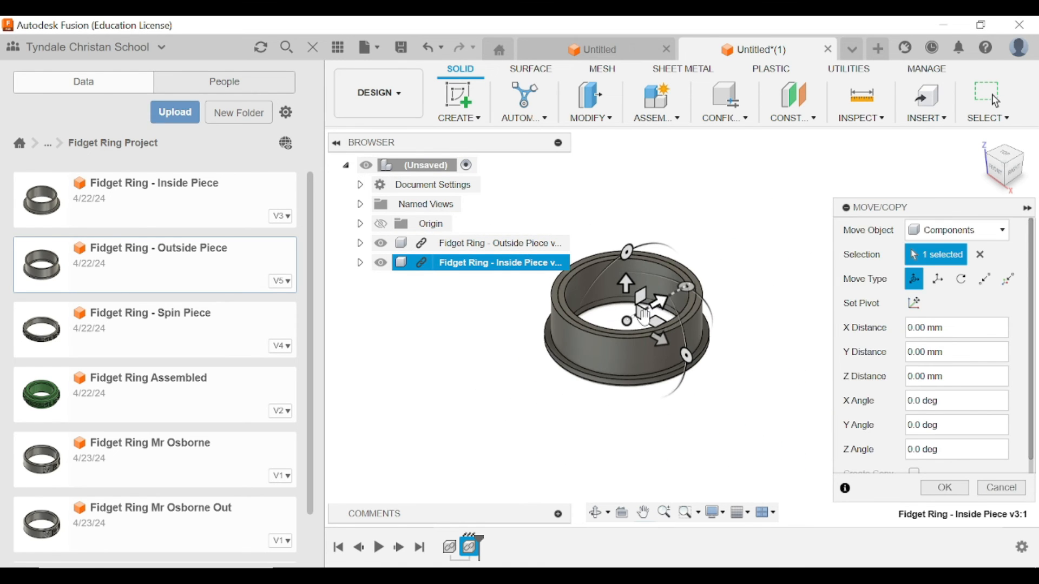
pyautogui.moveTo(657, 305); pyautogui.dragTo(515, 414)
pyautogui.moveTo(611, 470); pyautogui.dragTo(639, 438, button='middle')
pyautogui.moveTo(570, 396); pyautogui.dragTo(440, 320)
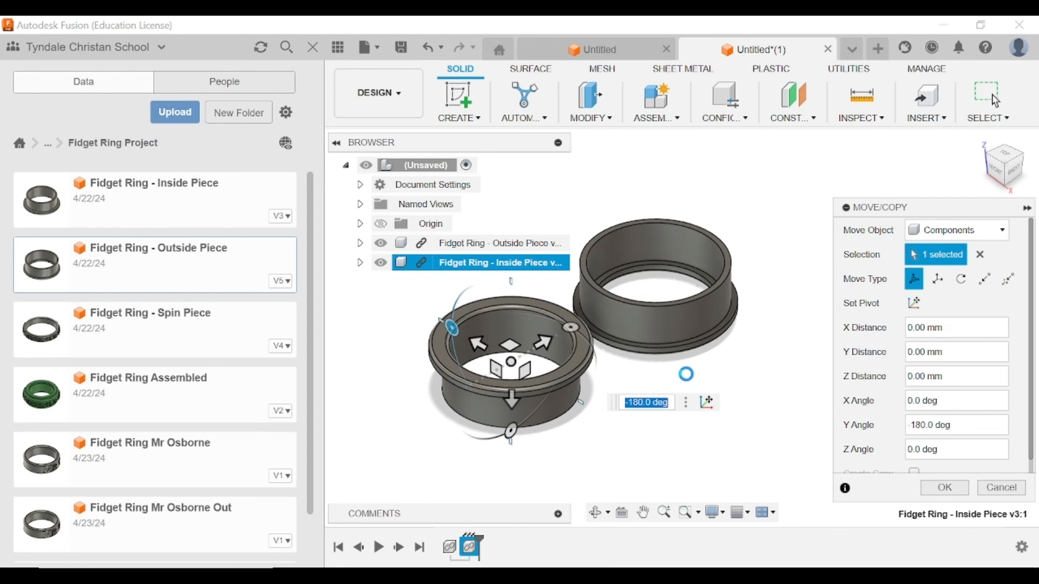
# Position the flipped inside piece above the outside piece with moves of -15 mm in Z and 30 mm in Y plus small freehand adjustments.
pyautogui.moveTo(521, 403); pyautogui.dragTo(511, 320)
pyautogui.moveTo(547, 326); pyautogui.dragTo(576, 424, button='middle')
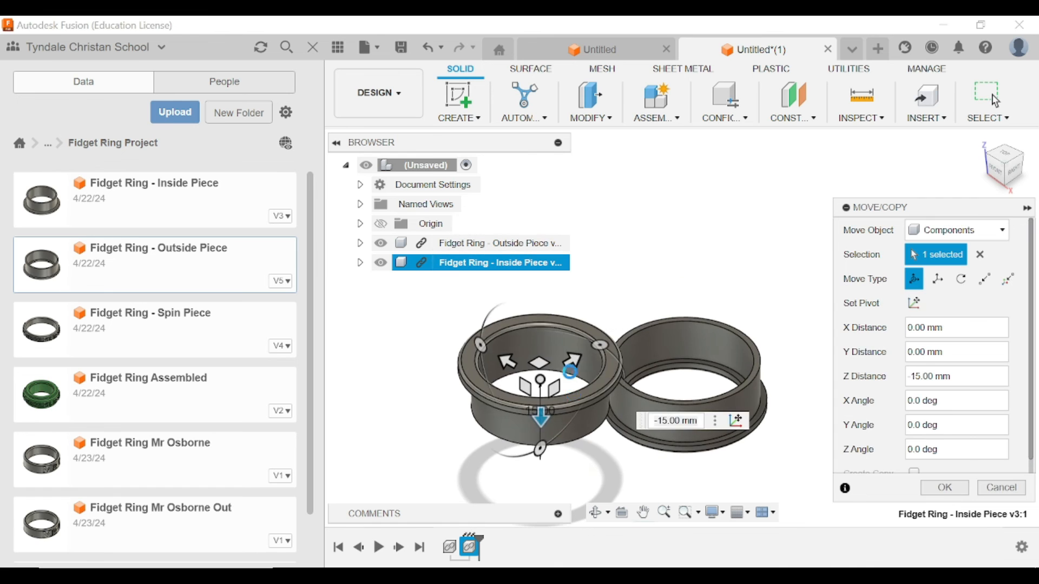
pyautogui.moveTo(572, 360); pyautogui.dragTo(721, 298)
pyautogui.scroll(-1, 731, 432)
pyautogui.moveTo(743, 461); pyautogui.dragTo(751, 454, button='middle')
pyautogui.moveTo(1000, 169)
pyautogui.mouseDown()
pyautogui.moveTo(1021, 167)
pyautogui.moveTo(1015, 159)
pyautogui.mouseUp()
pyautogui.scroll(-1, 773, 348)
pyautogui.scroll(2, 772, 349)
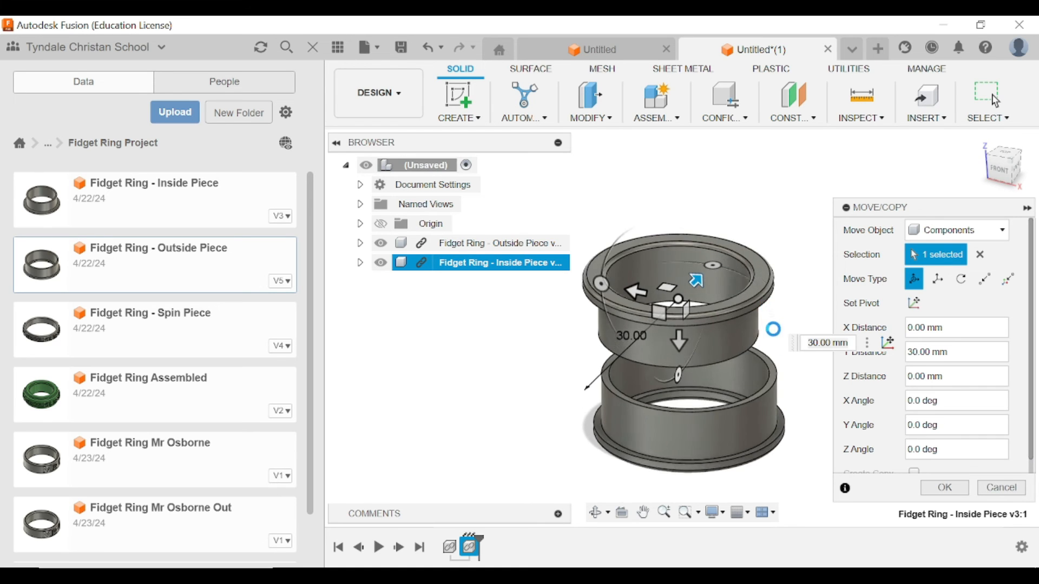
pyautogui.moveTo(675, 274); pyautogui.dragTo(681, 267)
pyautogui.moveTo(668, 325); pyautogui.dragTo(664, 347)
pyautogui.click(945, 489)
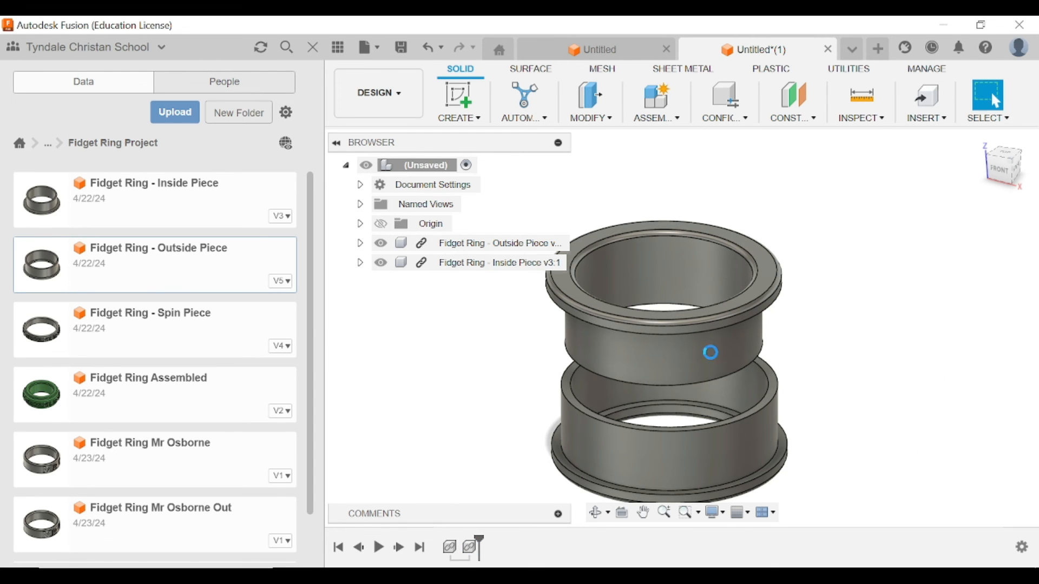
# Start a Joint with the outside piece's circular geometry as component 1 and the inside piece's open-end rim as component 2.
pyautogui.click(313, 47)
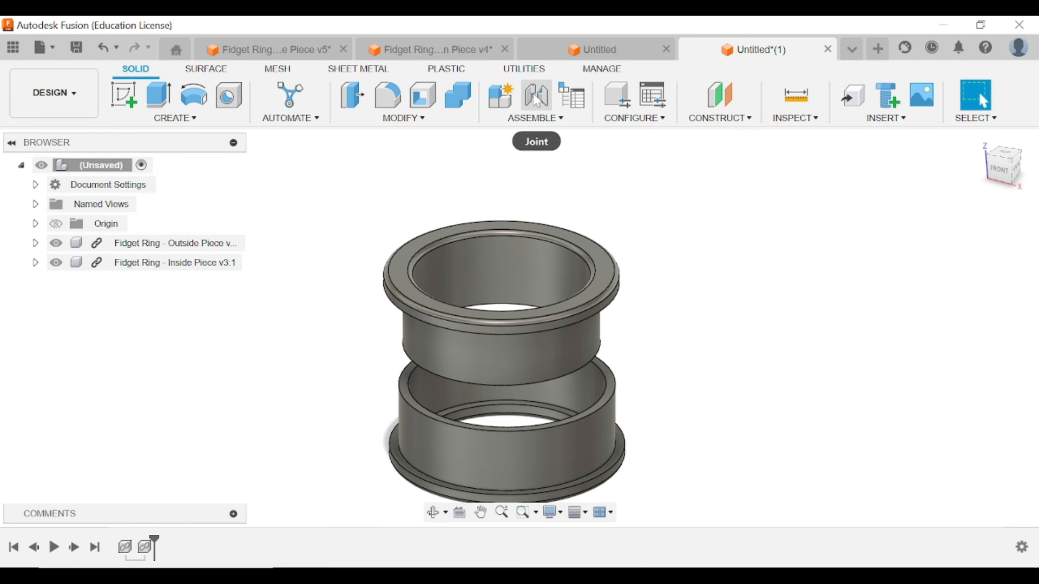
pyautogui.click(541, 99)
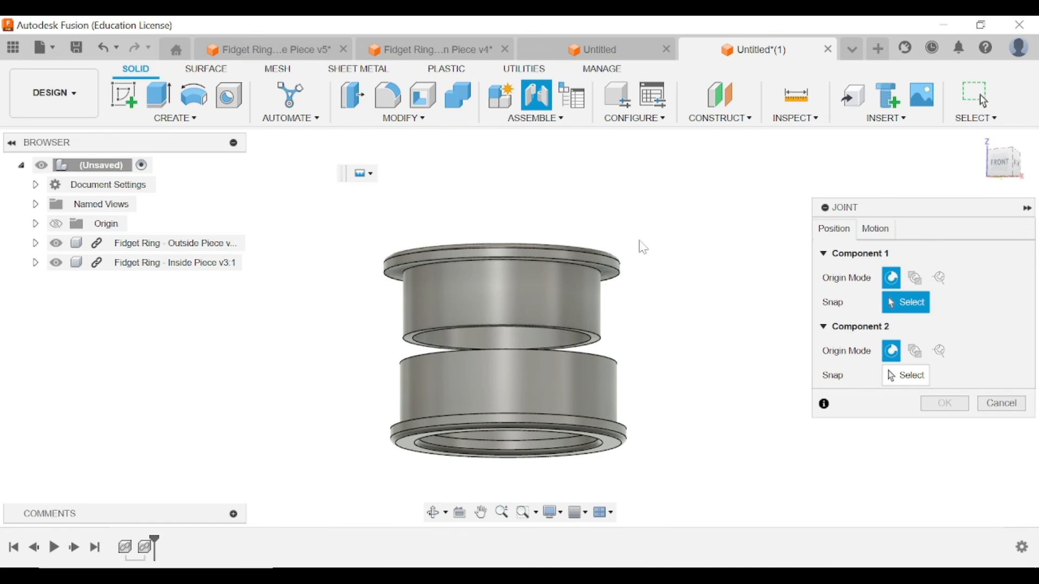
pyautogui.click(1003, 168)
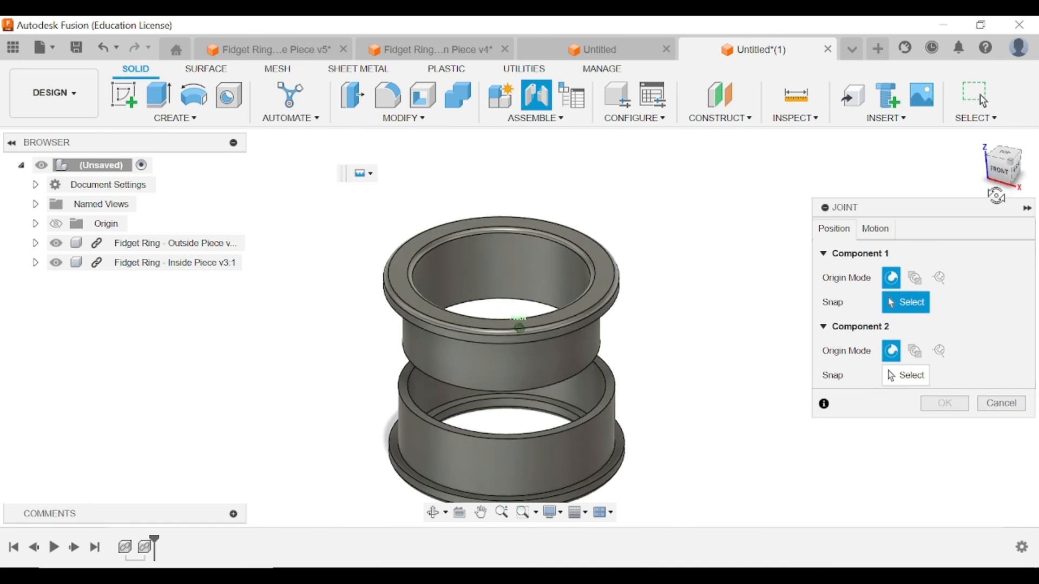
pyautogui.click(538, 475)
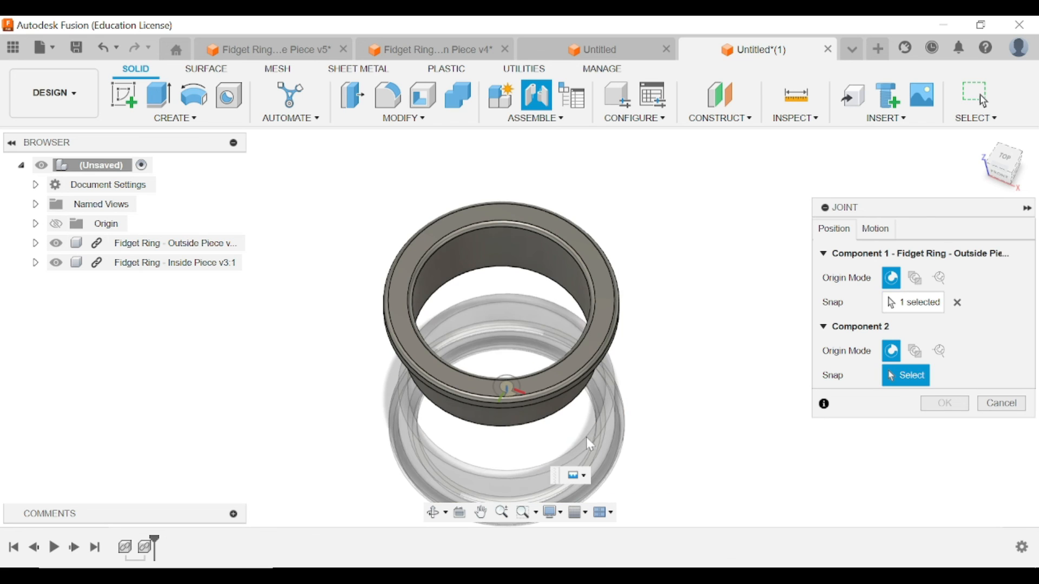
pyautogui.moveTo(1002, 175); pyautogui.dragTo(1003, 111)
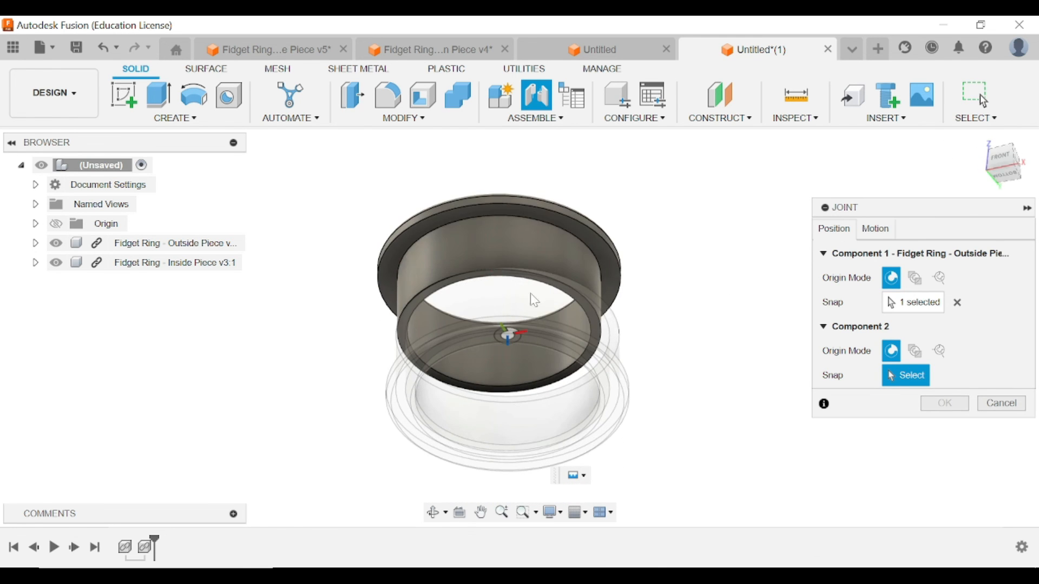
pyautogui.click(518, 278)
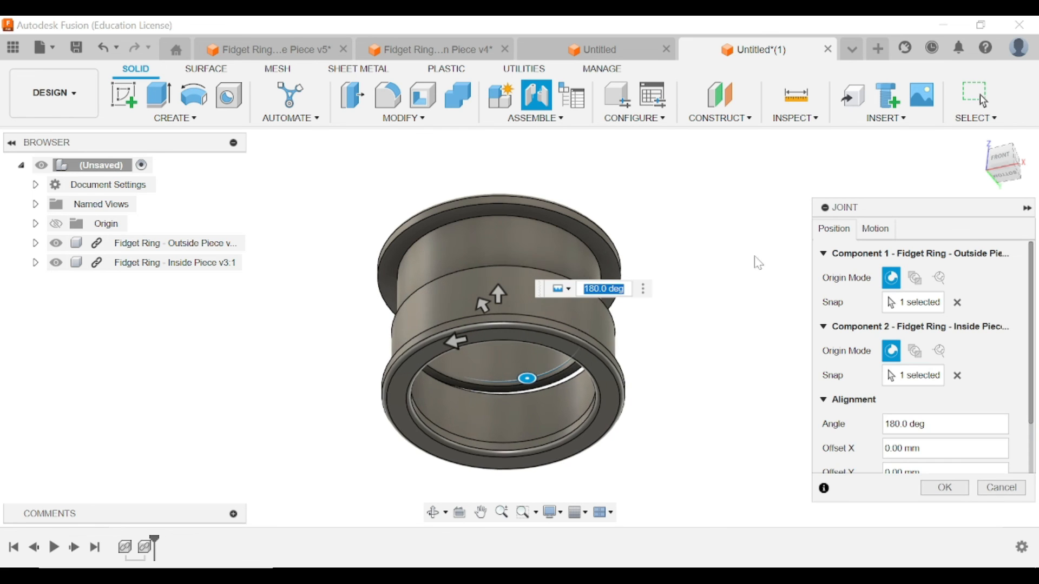
# Offset the joint 7 mm along the ring's axis so the two pieces nest together, and apply it.
pyautogui.moveTo(1013, 168); pyautogui.dragTo(999, 221)
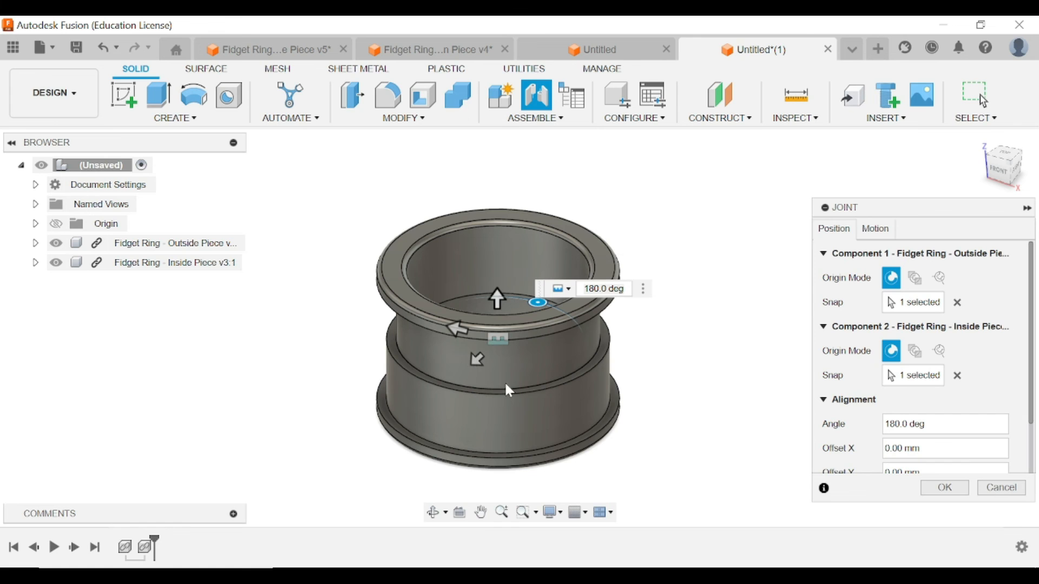
pyautogui.moveTo(502, 295); pyautogui.dragTo(506, 239)
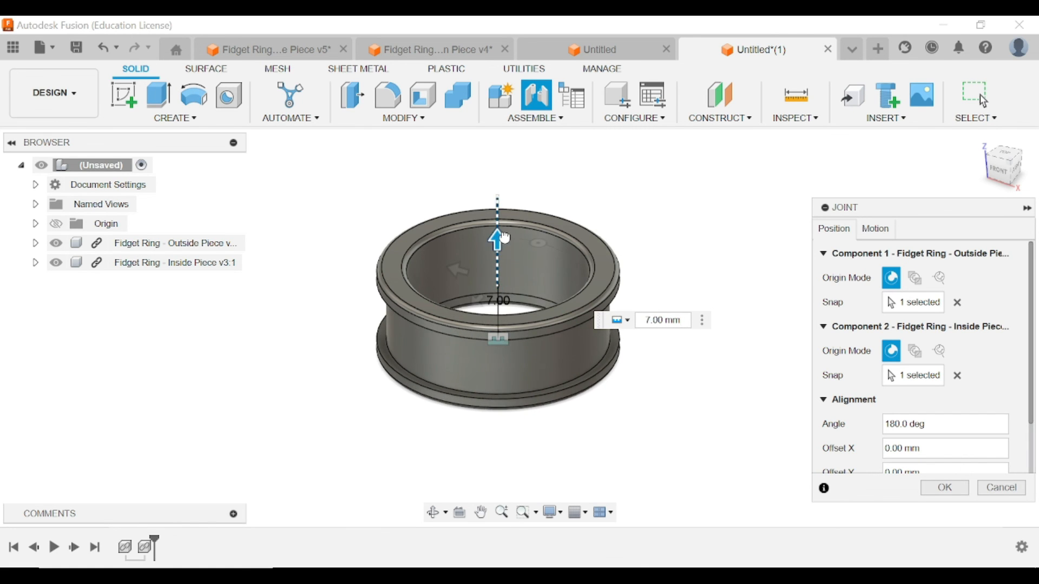
pyautogui.moveTo(1018, 174)
pyautogui.mouseDown()
pyautogui.moveTo(1012, 158)
pyautogui.moveTo(1001, 181)
pyautogui.mouseUp()
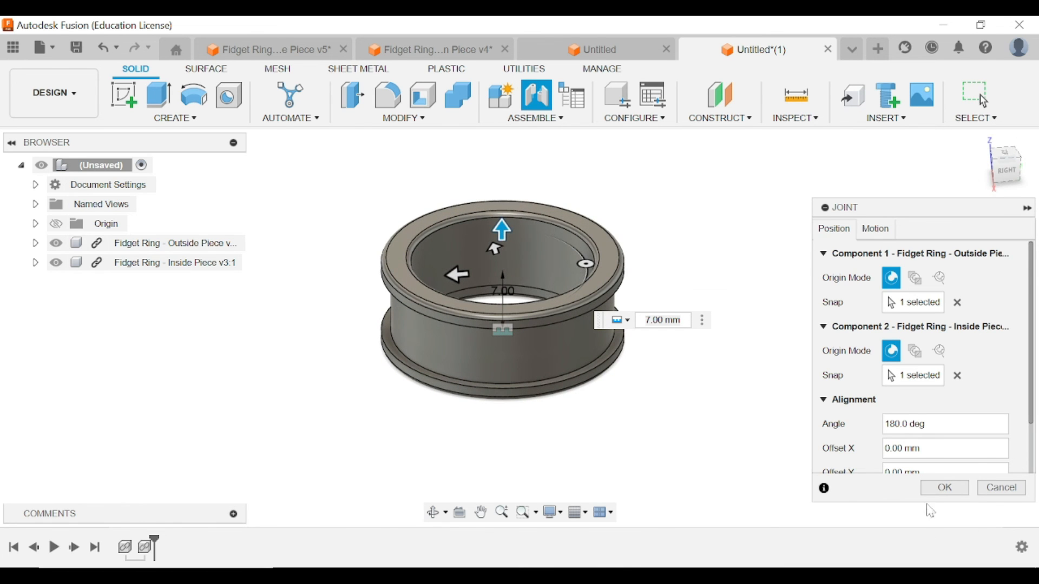
pyautogui.click(944, 493)
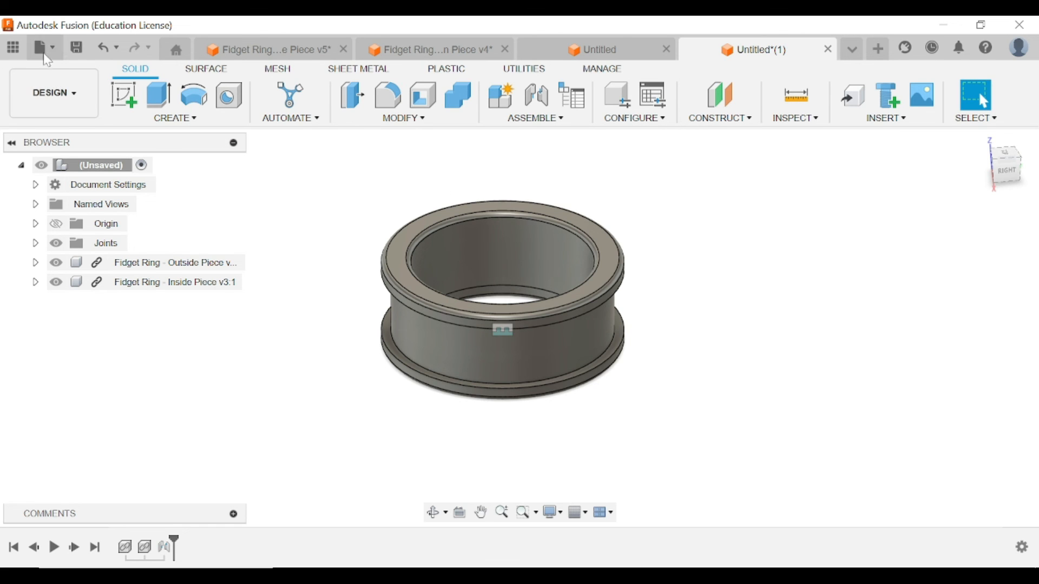
# Insert the Fidget Ring - Spin Piece component, then move it 2 mm in Y and raise it around the joined pieces.
pyautogui.click(18, 47)
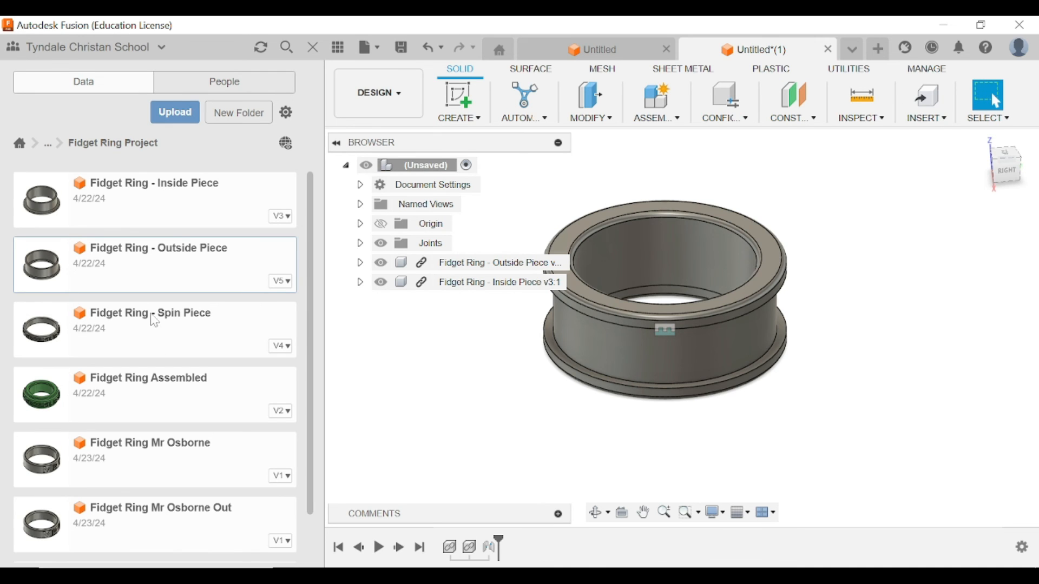
pyautogui.moveTo(145, 322); pyautogui.dragTo(676, 259)
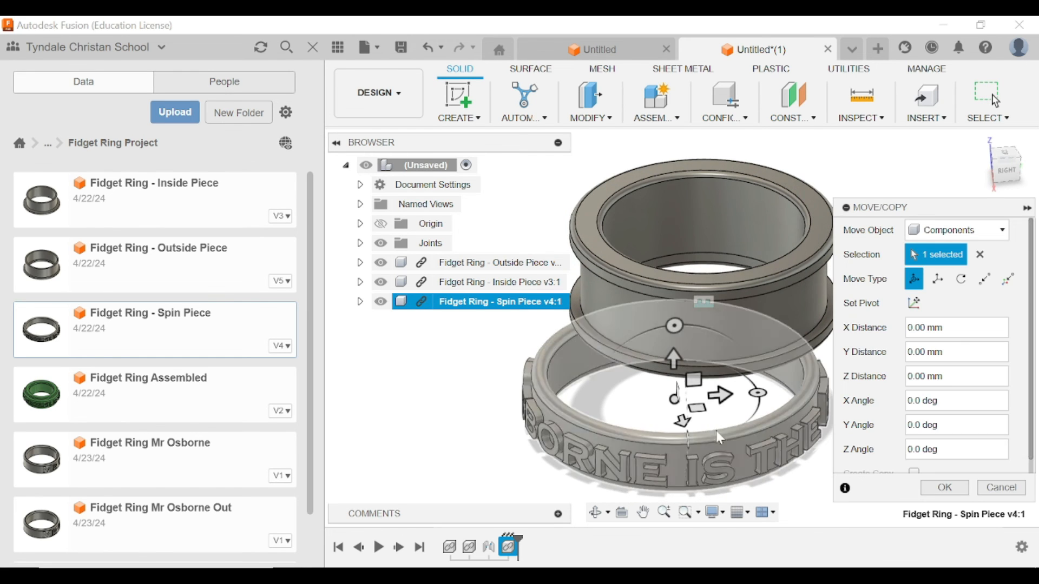
pyautogui.moveTo(720, 394); pyautogui.dragTo(739, 394)
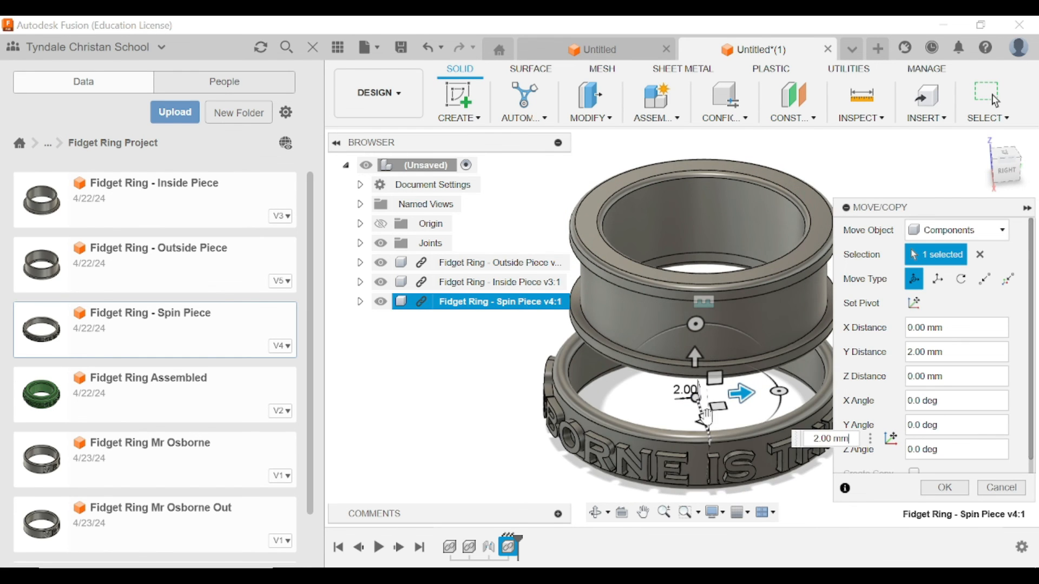
pyautogui.moveTo(695, 359); pyautogui.dragTo(695, 228)
# Center the spin piece between the two flanges with moves of -2 mm in X, -2 mm in Z and 1 mm in Y.
pyautogui.moveTo(1004, 181); pyautogui.dragTo(1023, 158)
pyautogui.click(622, 267)
pyautogui.moveTo(623, 268); pyautogui.dragTo(649, 265)
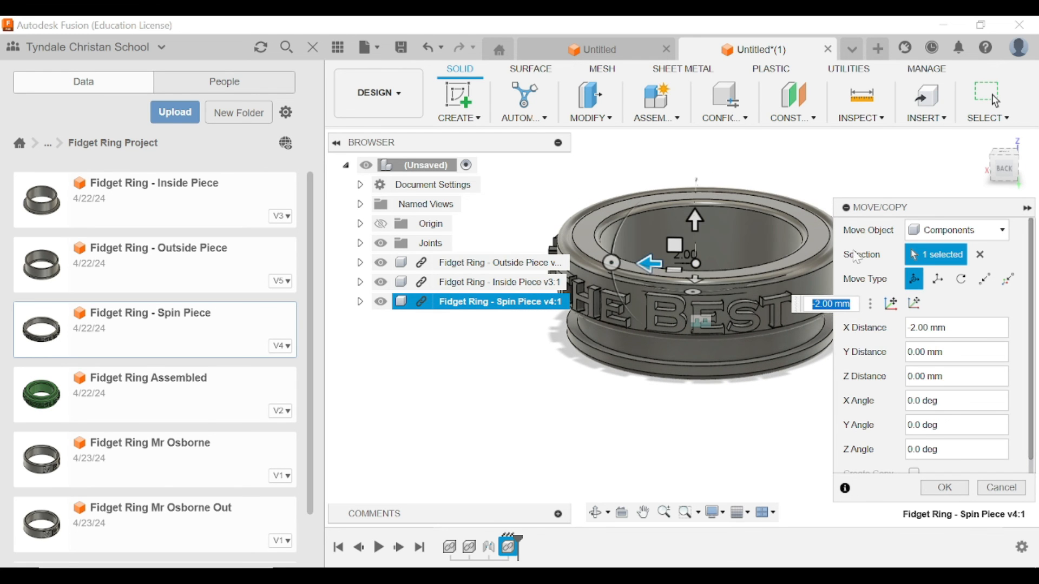
pyautogui.click(313, 47)
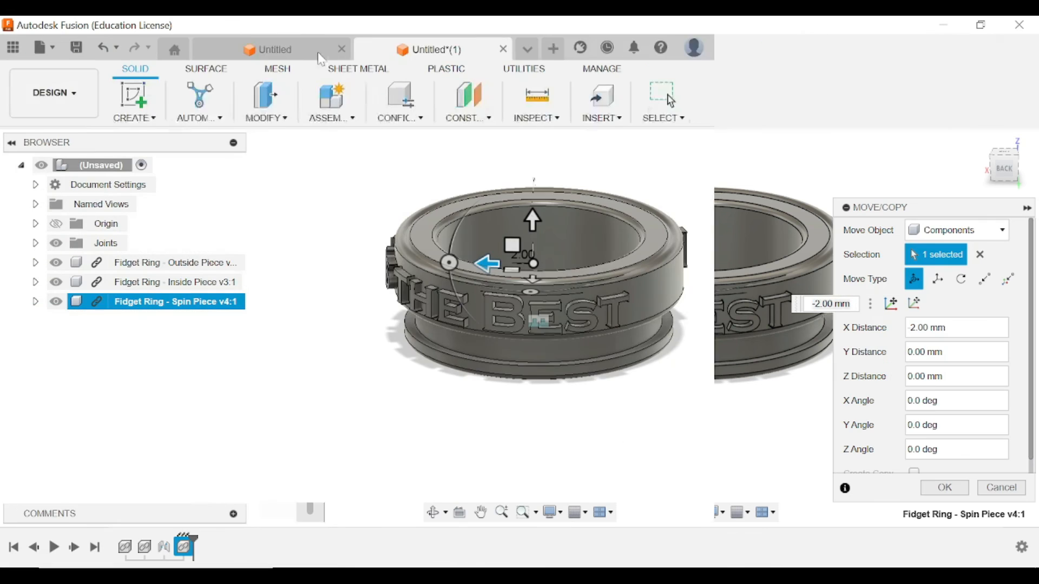
pyautogui.moveTo(532, 218); pyautogui.dragTo(533, 238)
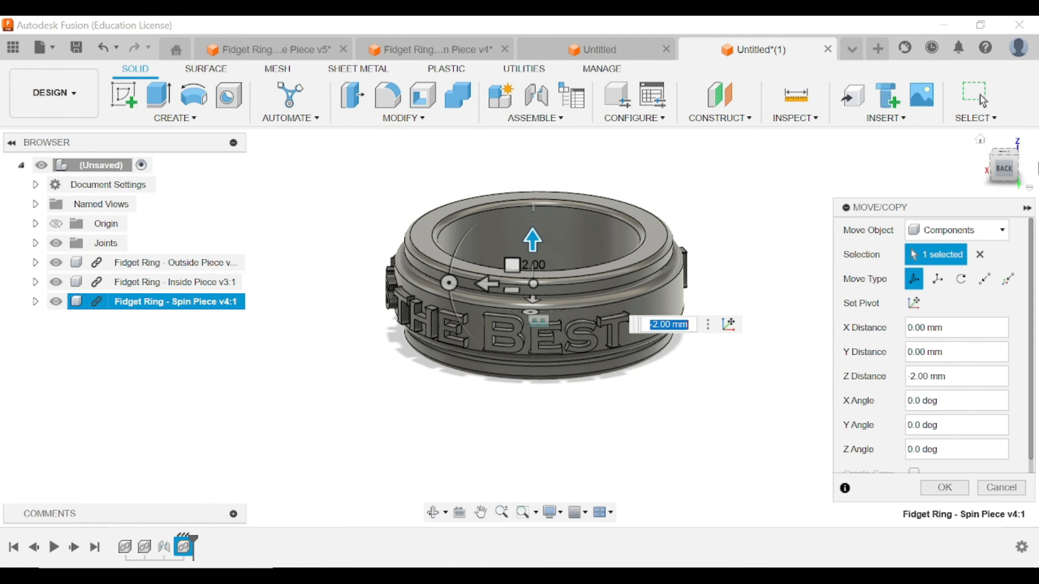
pyautogui.moveTo(1009, 171); pyautogui.dragTo(1035, 71)
pyautogui.moveTo(557, 369); pyautogui.dragTo(570, 381)
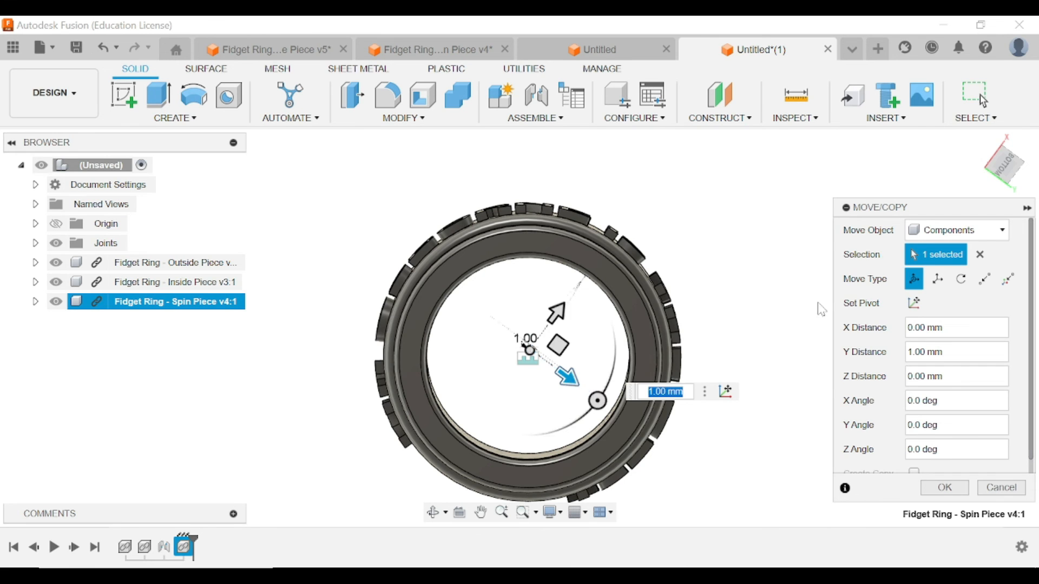
pyautogui.click(1016, 179)
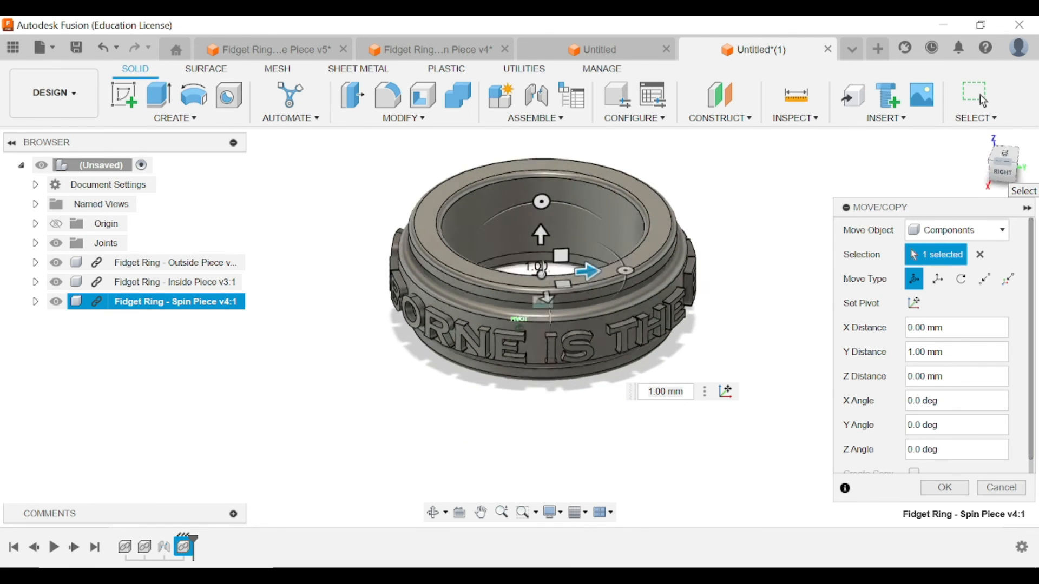
pyautogui.moveTo(1016, 178)
pyautogui.mouseDown()
pyautogui.moveTo(885, 132)
pyautogui.moveTo(852, 62)
pyautogui.moveTo(830, 65)
pyautogui.moveTo(796, 178)
pyautogui.moveTo(1002, 179)
pyautogui.mouseUp()
pyautogui.click(945, 488)
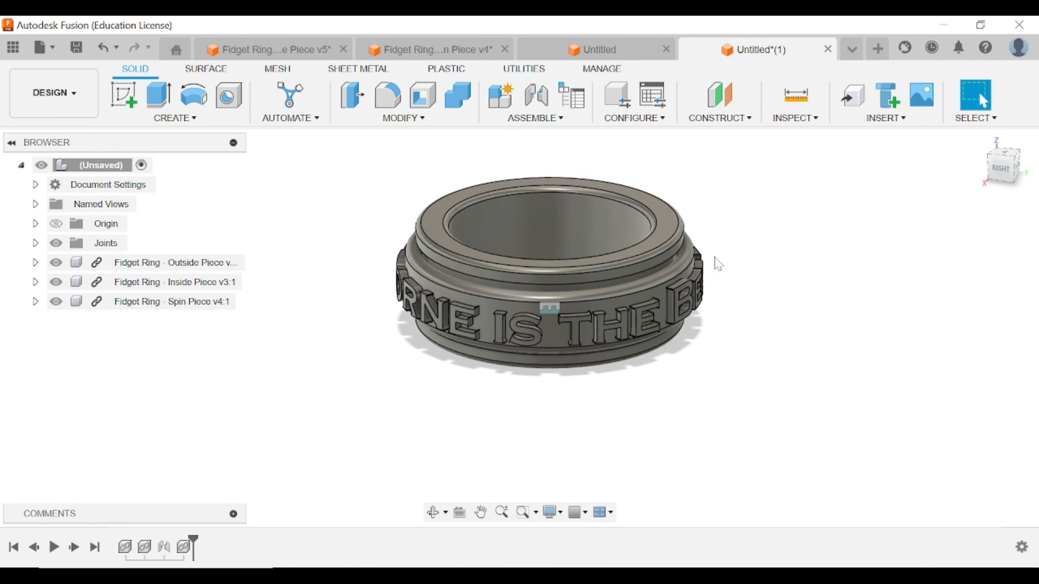
# View the new ring assembly at an angle, and switch to the finished Fidget Ring Assembled design.
pyautogui.click(979, 141)
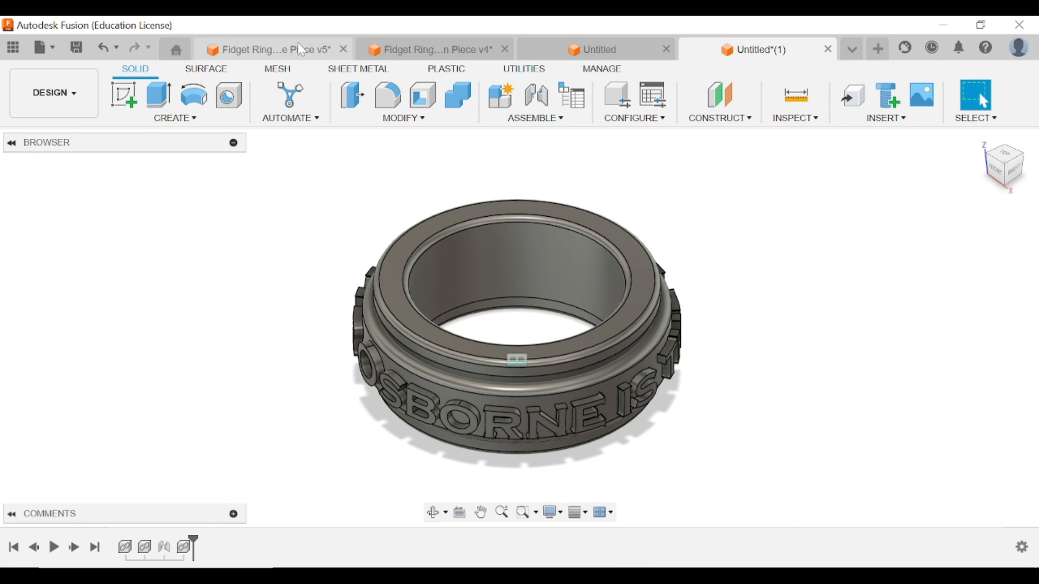
pyautogui.click(422, 50)
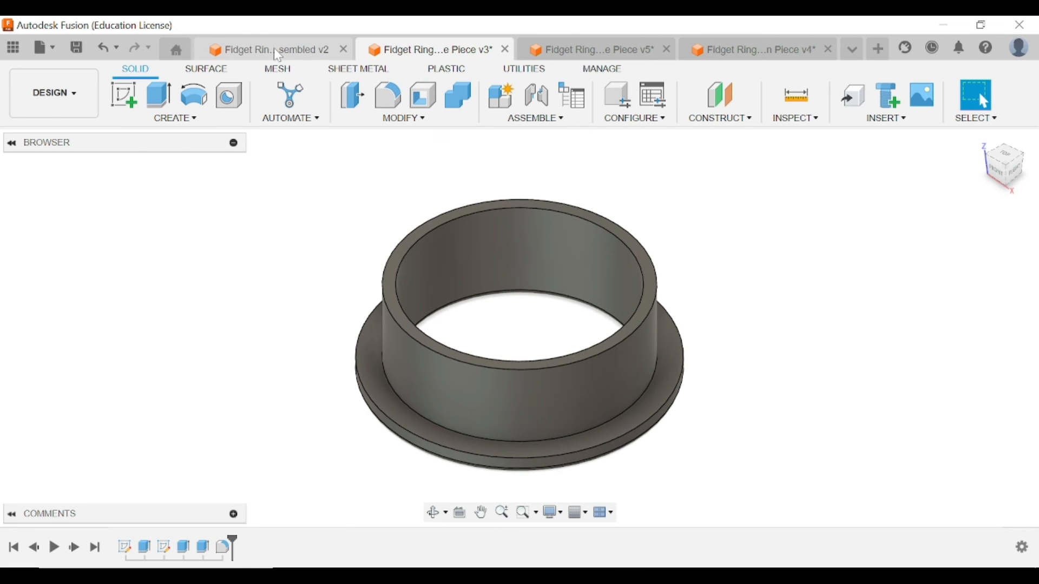
pyautogui.click(273, 47)
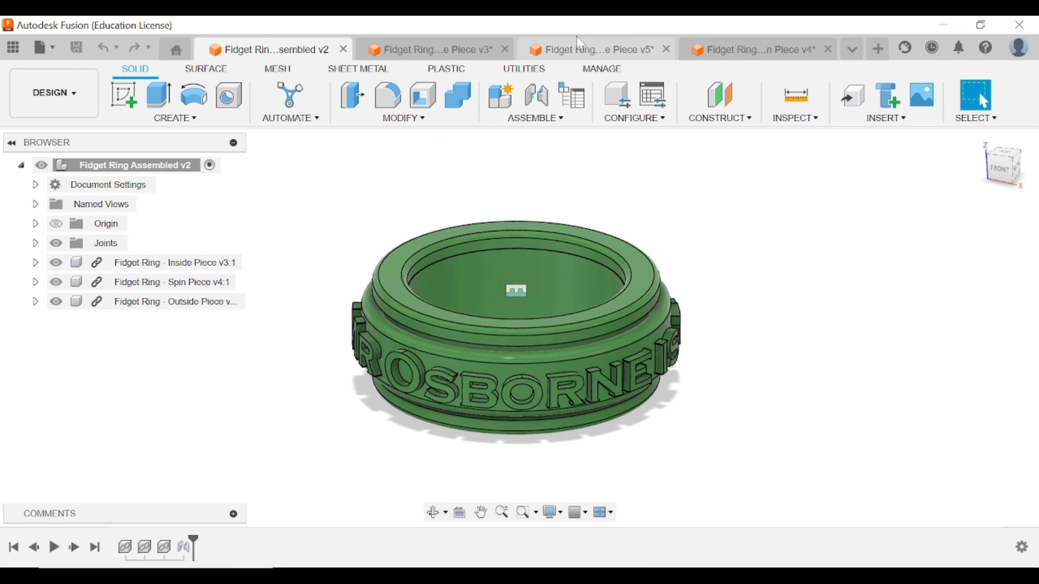
pyautogui.click(41, 48)
pyautogui.click(60, 253)
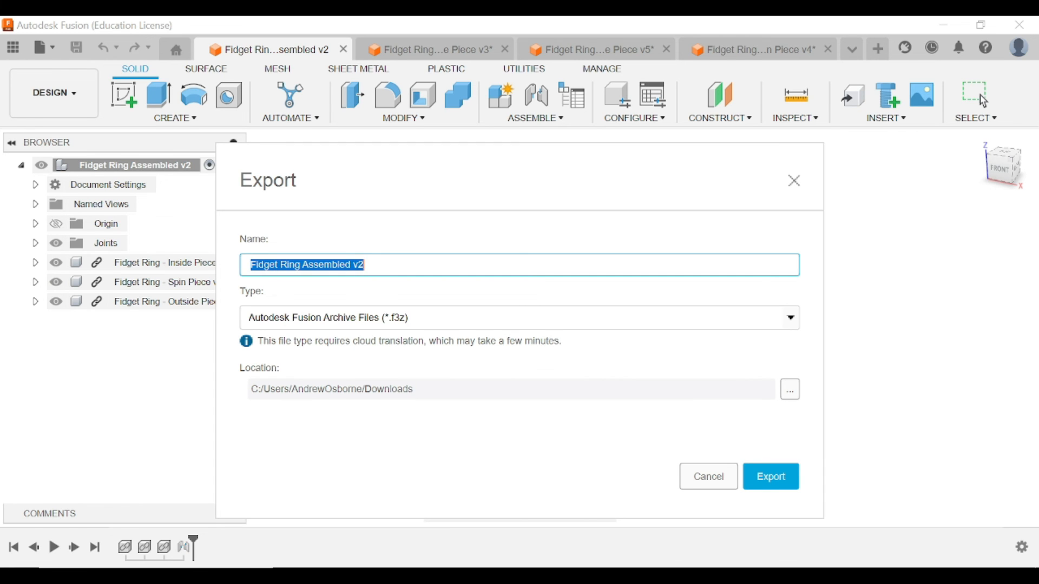
pyautogui.click(444, 318)
pyautogui.click(830, 255)
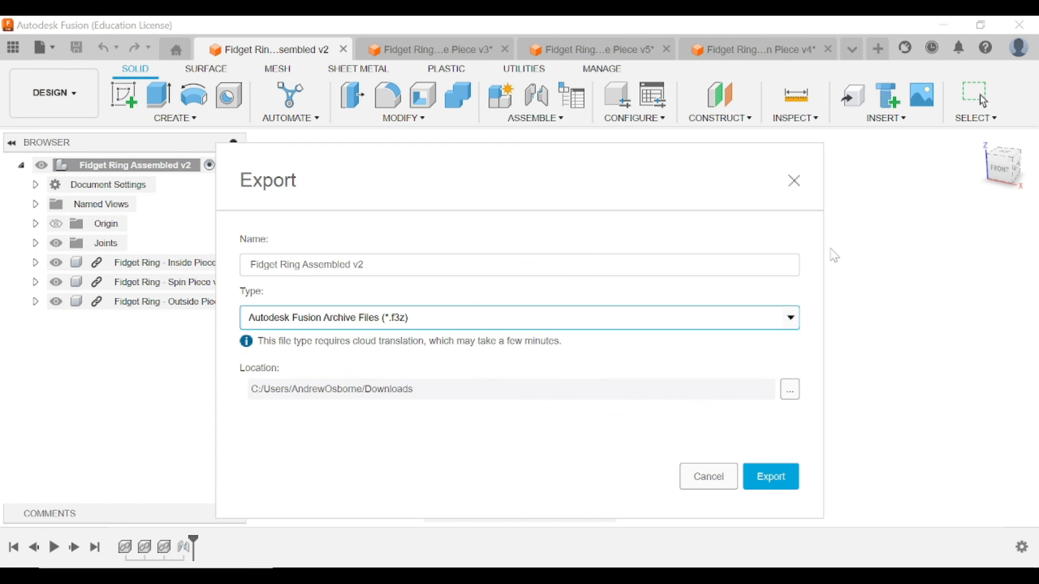
pyautogui.click(794, 181)
# Go through the three individual ring piece designs, return to the Inside Piece design, and open its export settings.
pyautogui.click(380, 54)
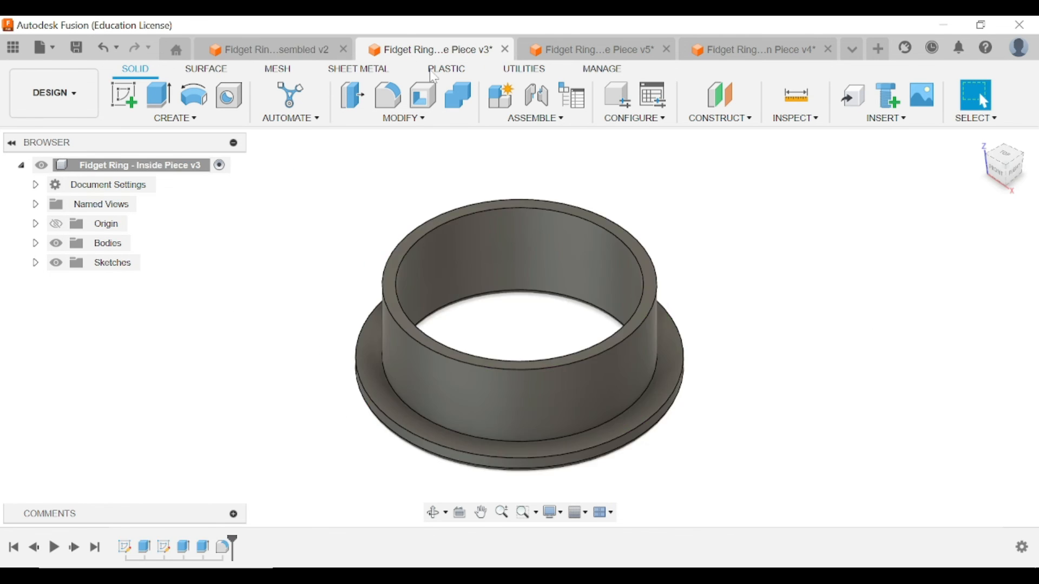
pyautogui.click(627, 50)
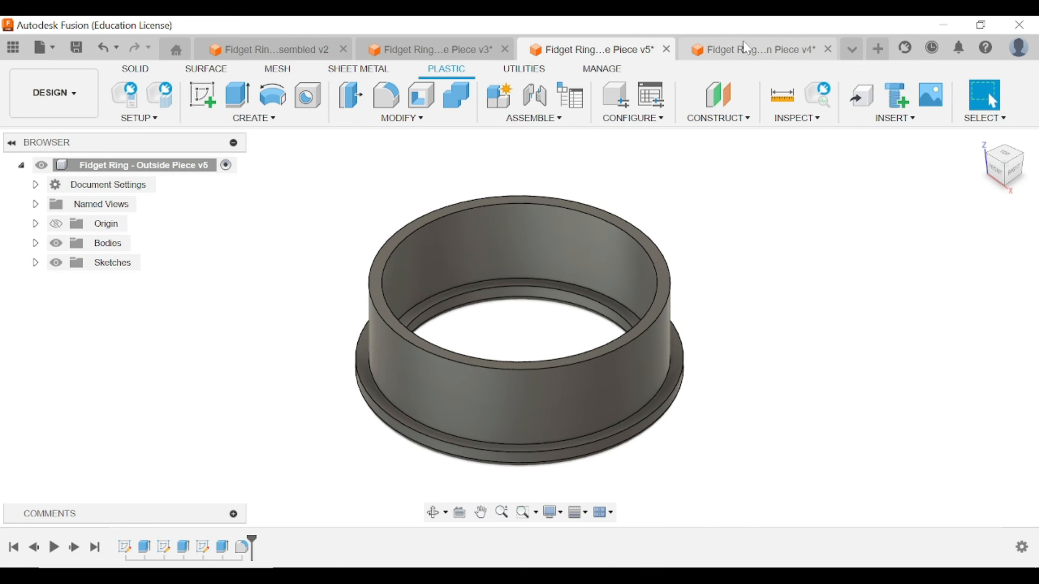
pyautogui.click(714, 54)
pyautogui.click(428, 50)
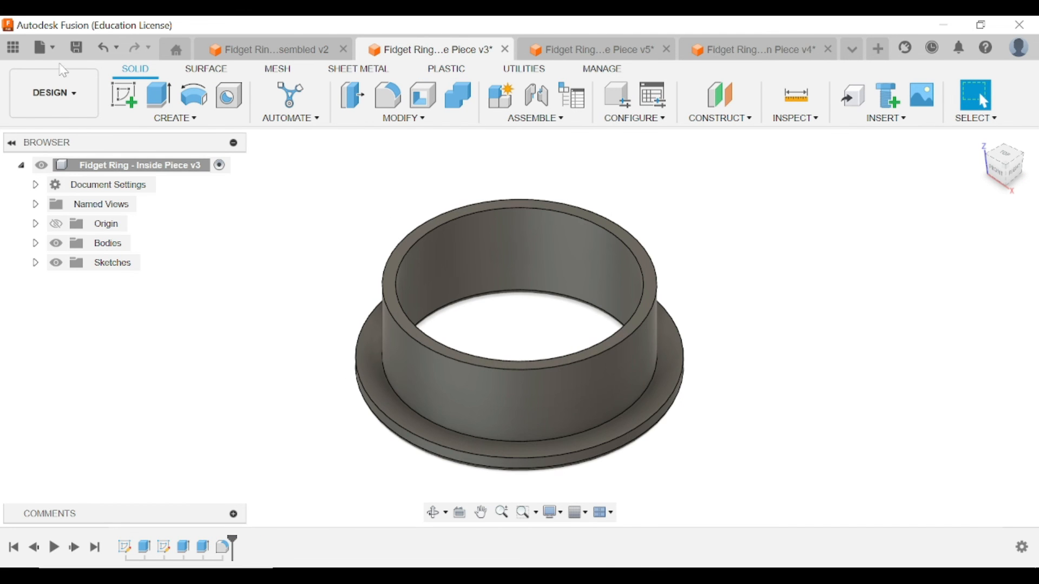
pyautogui.click(45, 47)
pyautogui.click(67, 250)
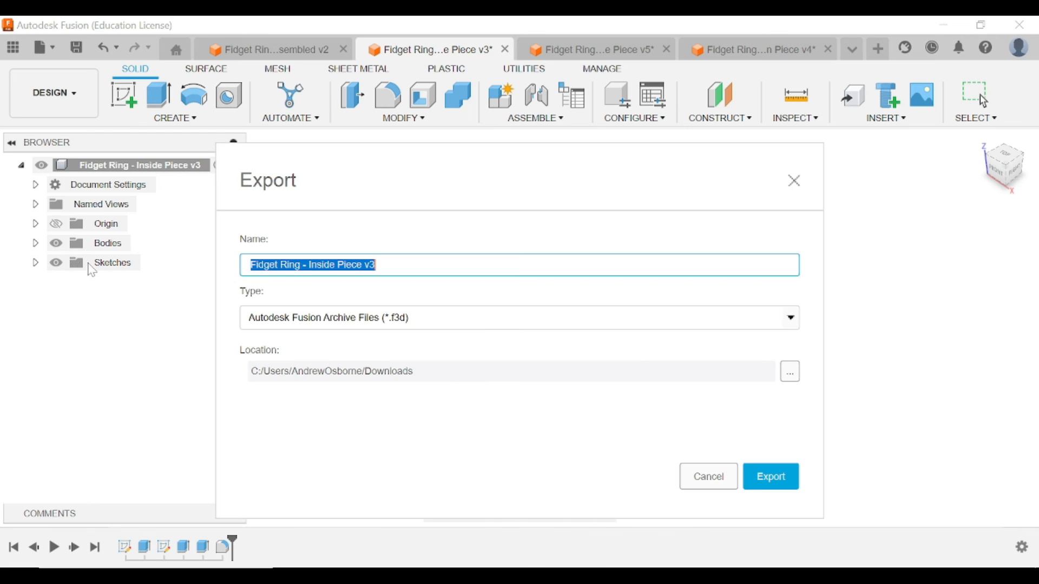
# Set the inside piece's export file type to STL Files (*.stl).
pyautogui.click(475, 327)
pyautogui.scroll(-2, 287, 465)
pyautogui.click(273, 442)
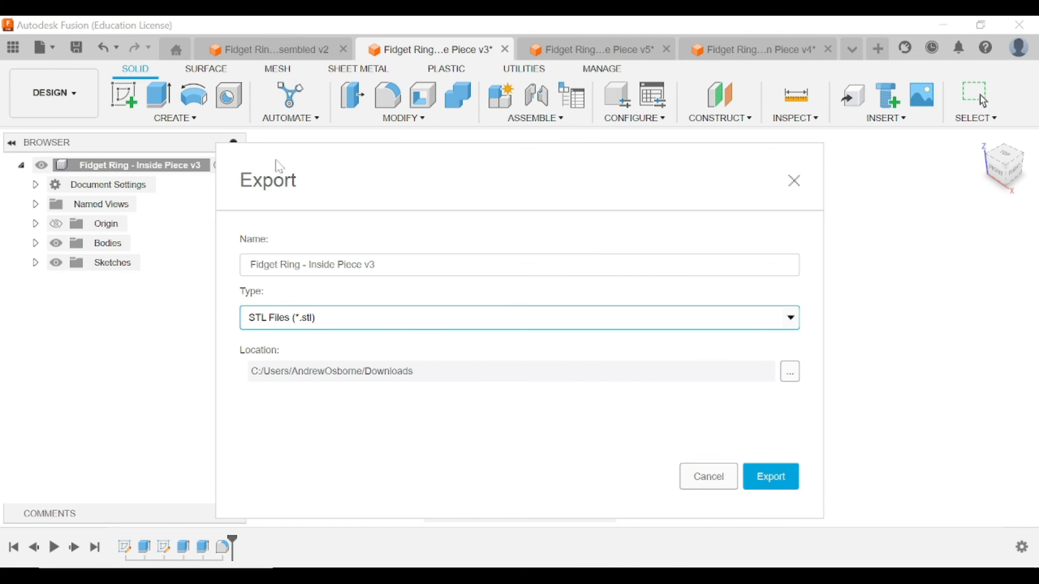
pyautogui.click(379, 265)
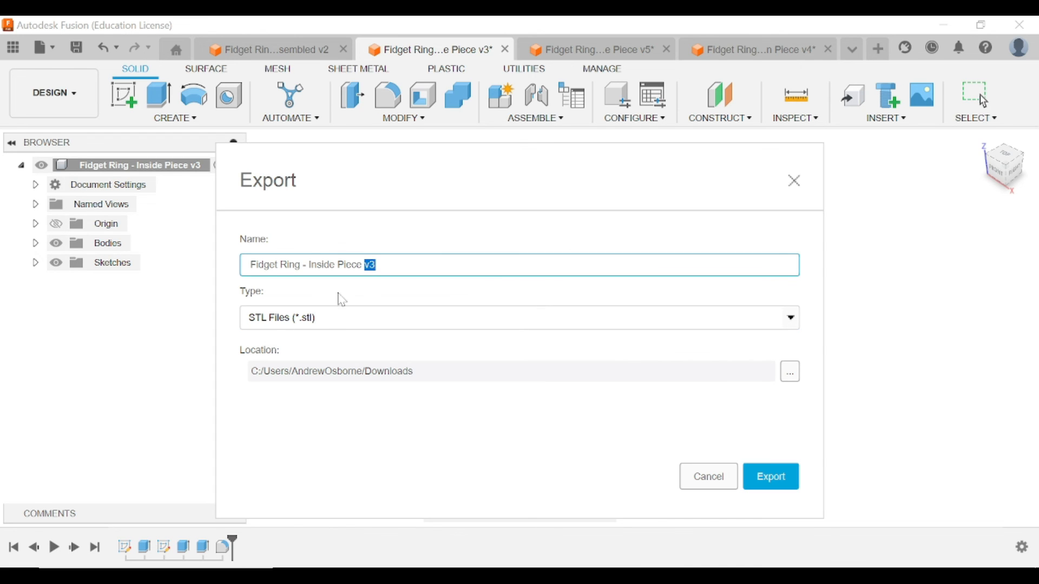
pyautogui.click(320, 322)
pyautogui.click(289, 444)
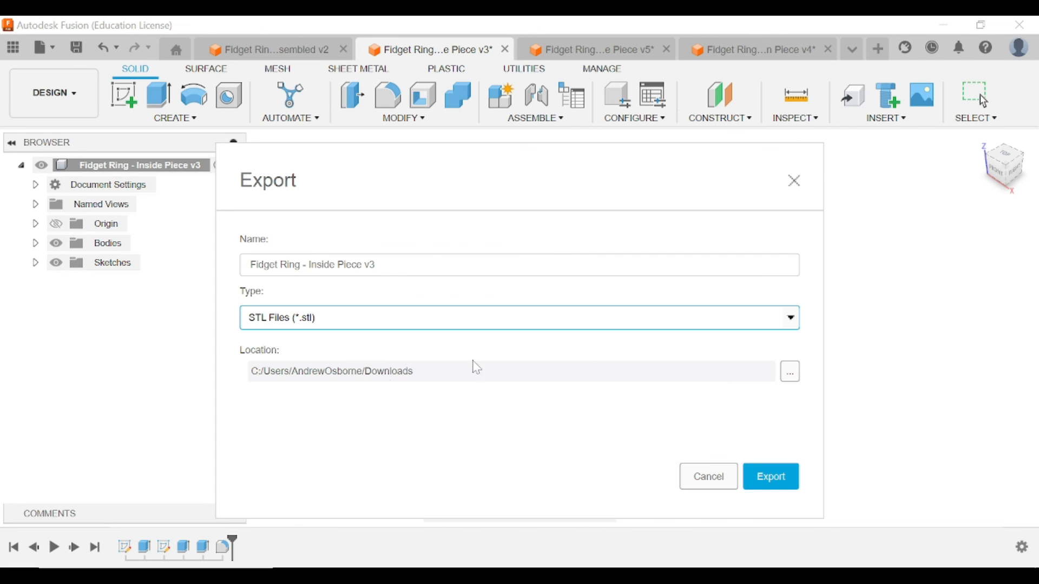
pyautogui.moveTo(237, 351)
pyautogui.mouseDown()
pyautogui.moveTo(286, 352)
pyautogui.moveTo(221, 344)
pyautogui.mouseUp()
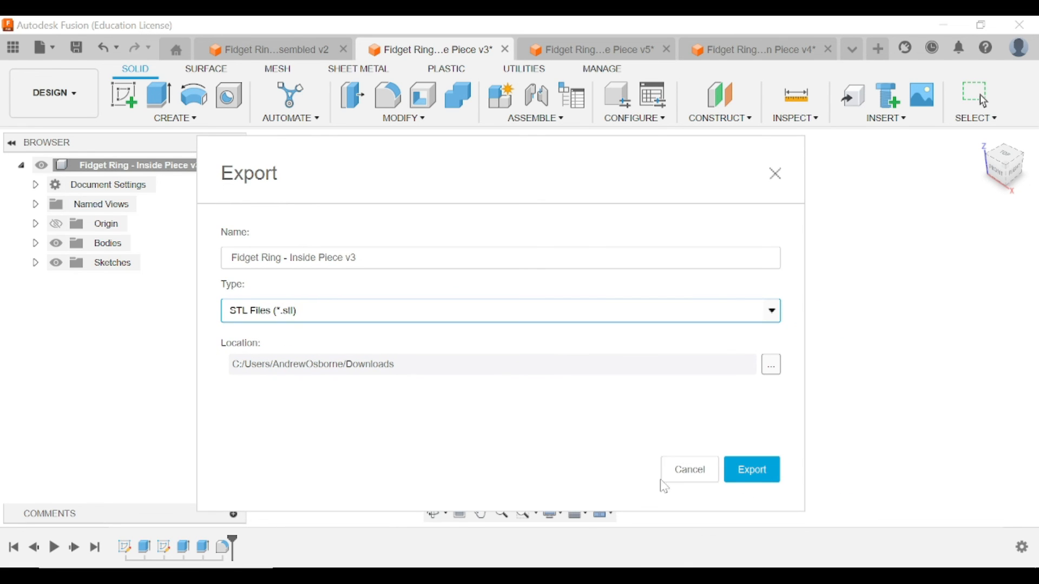